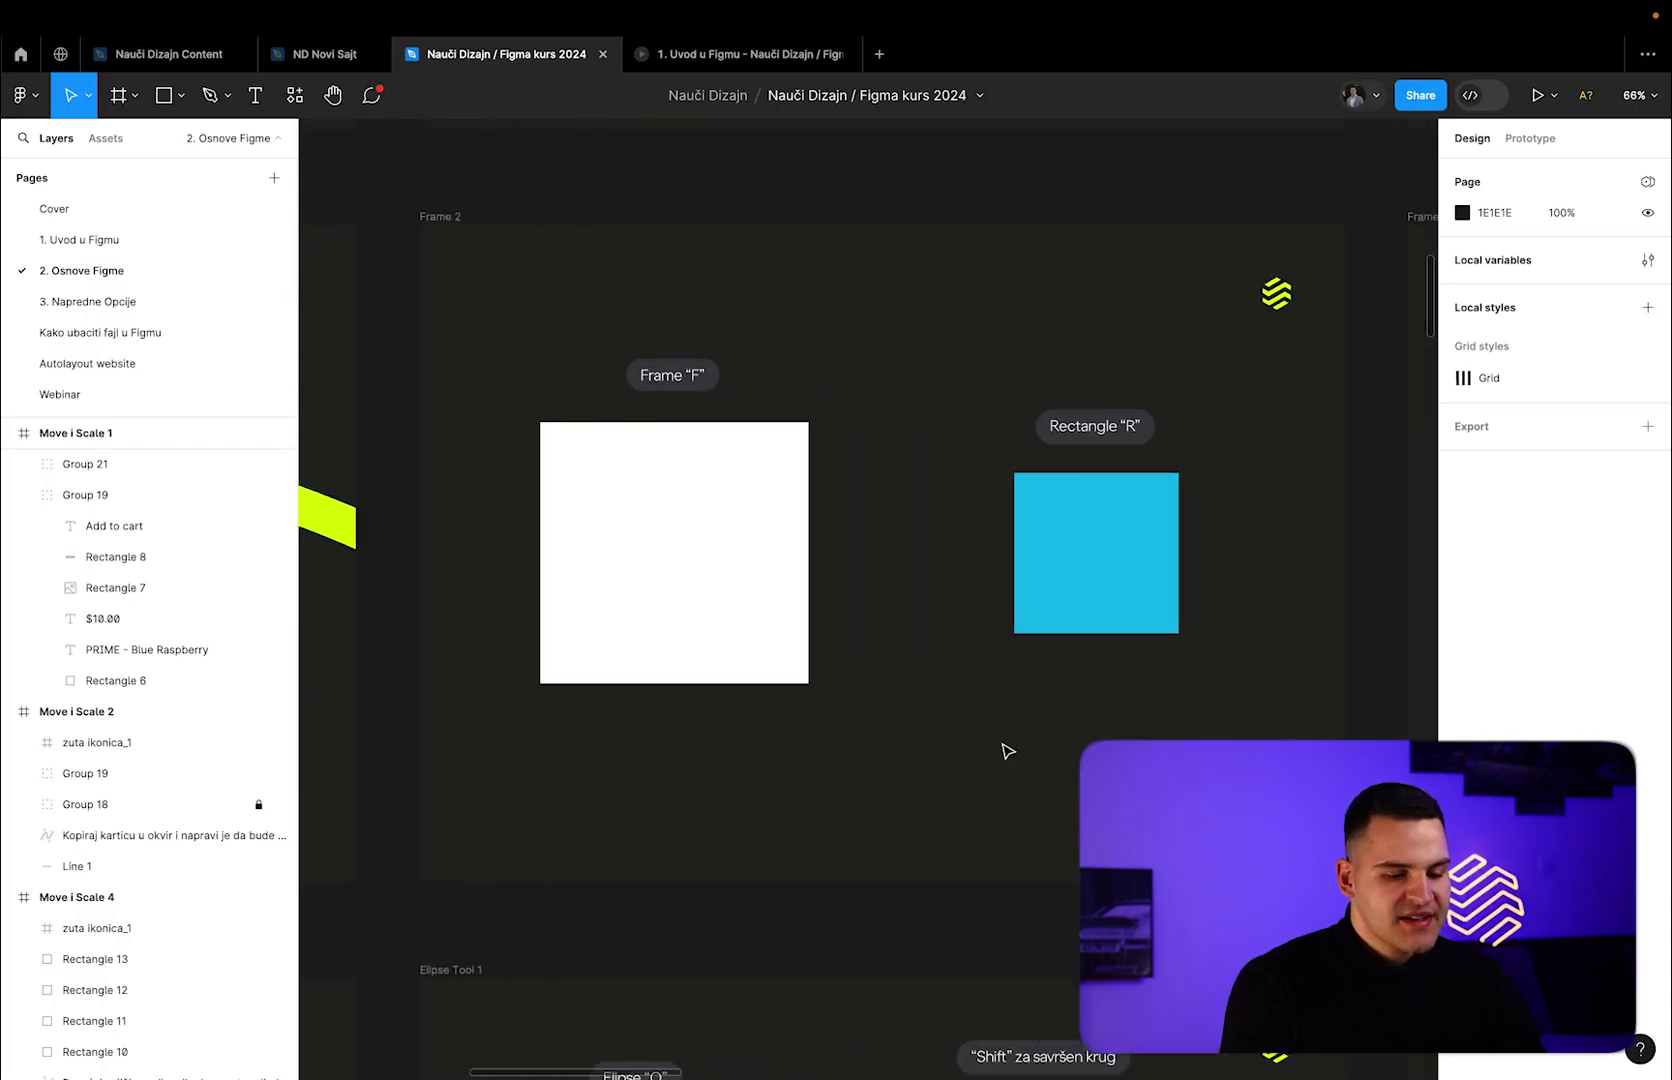
# Add a Nikola text layer inside the white Frame 14.
pyautogui.hscroll(2, 1007, 750)
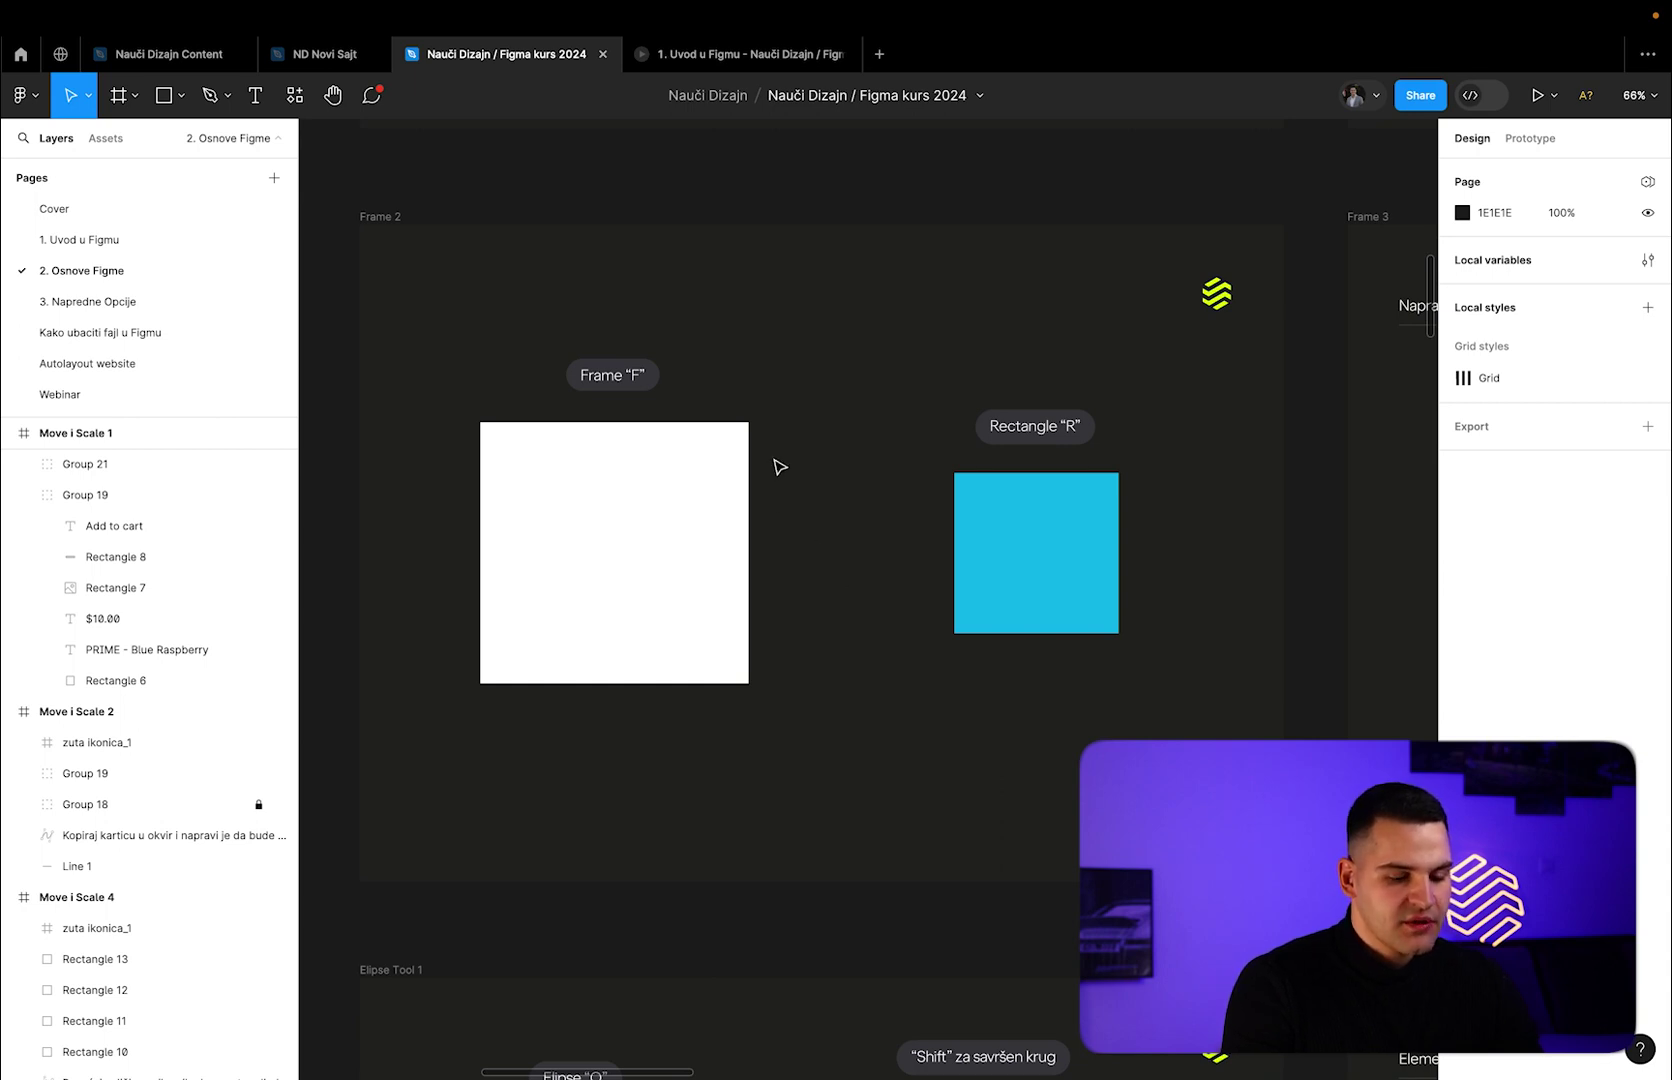
pyautogui.press('f')
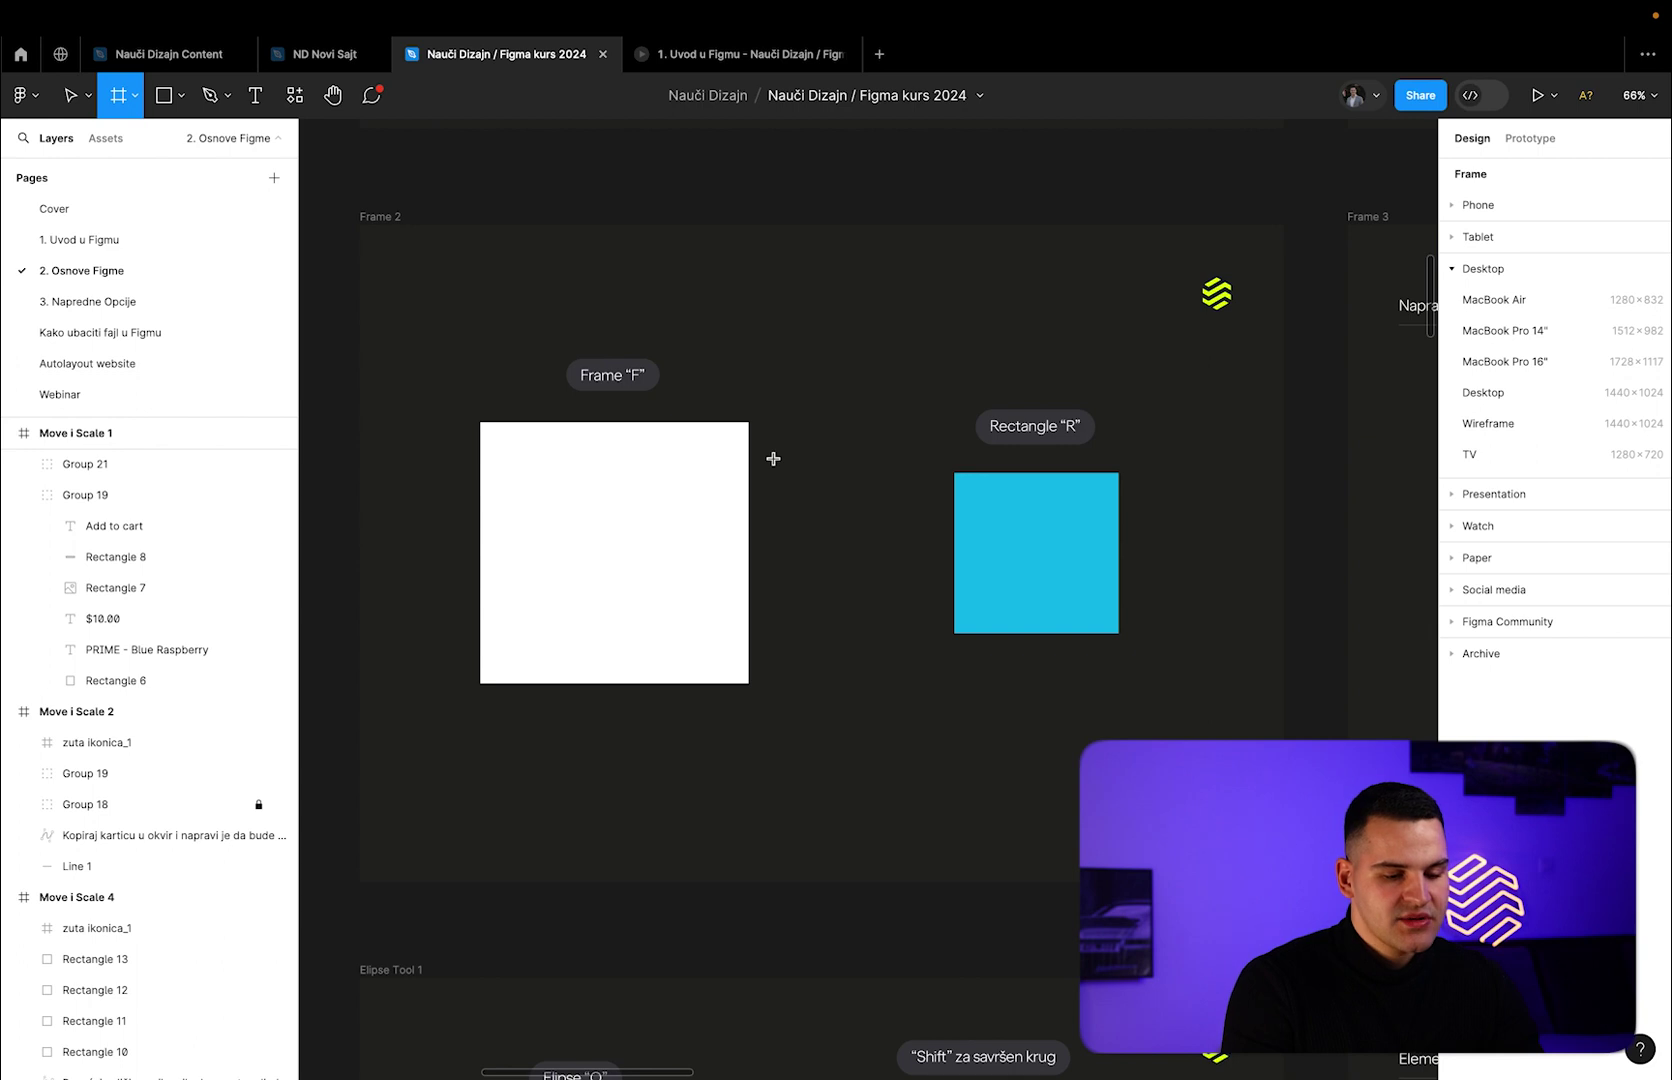
pyautogui.press('Escape')
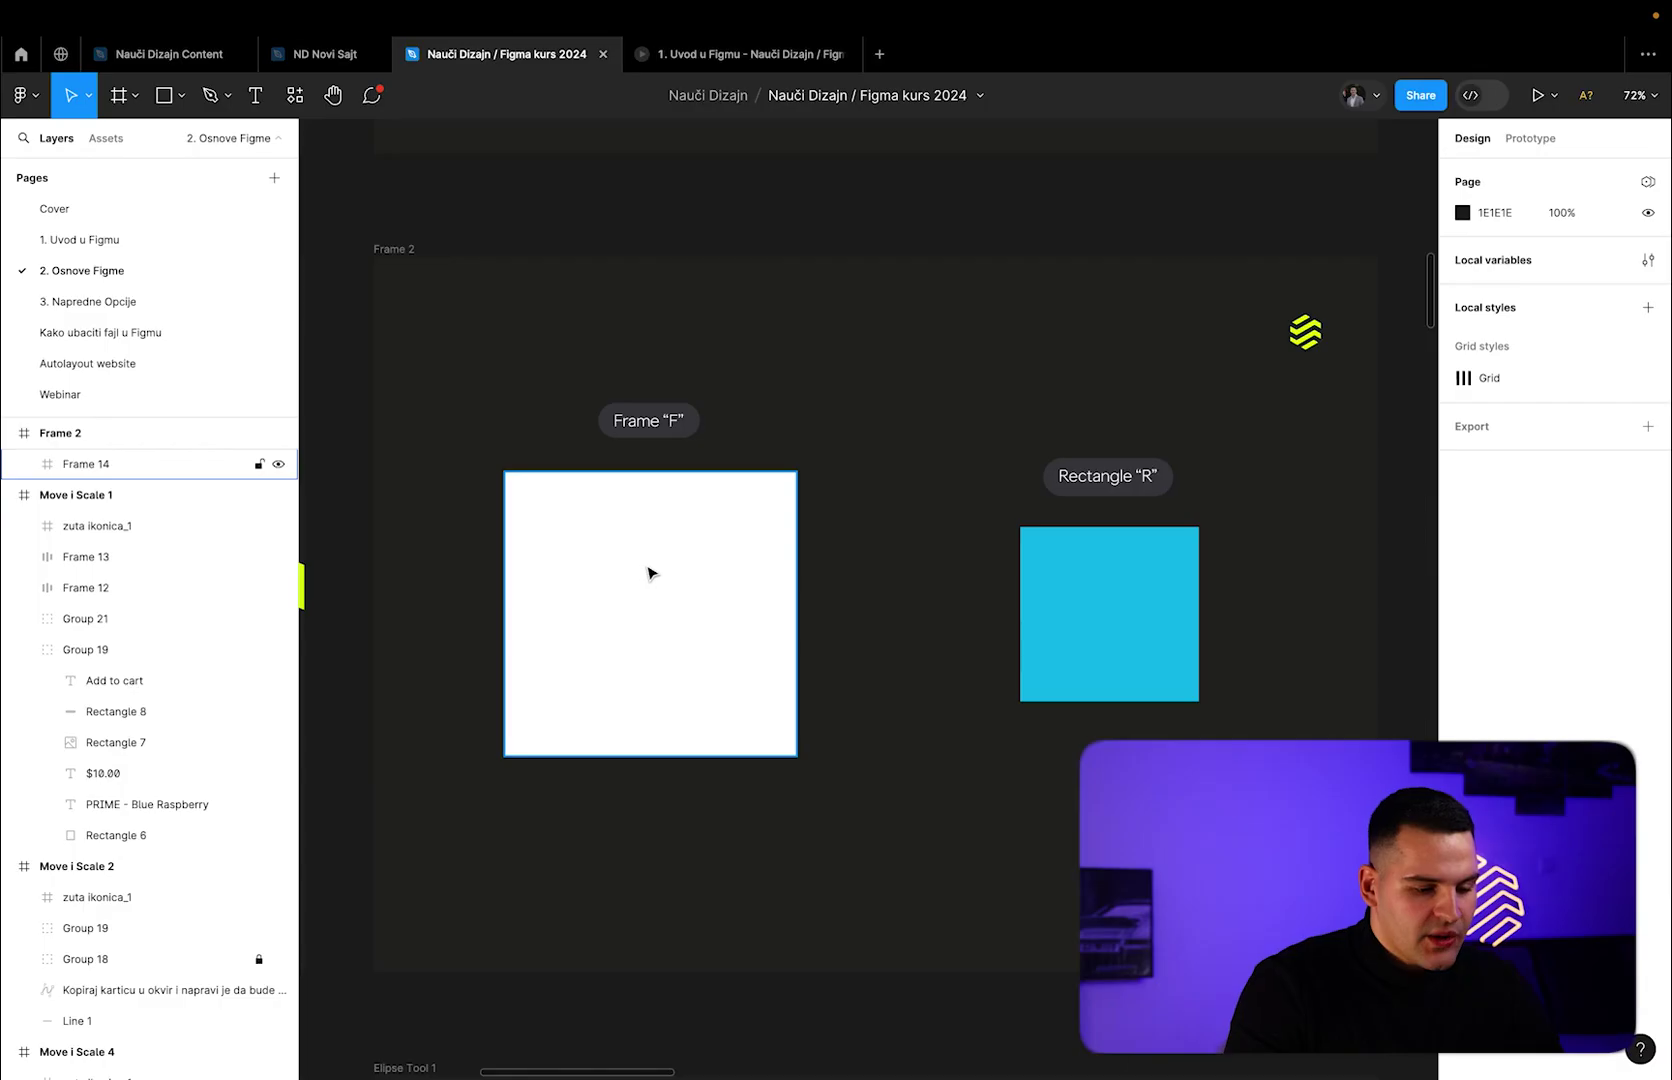
pyautogui.press('t')
pyautogui.click(619, 578)
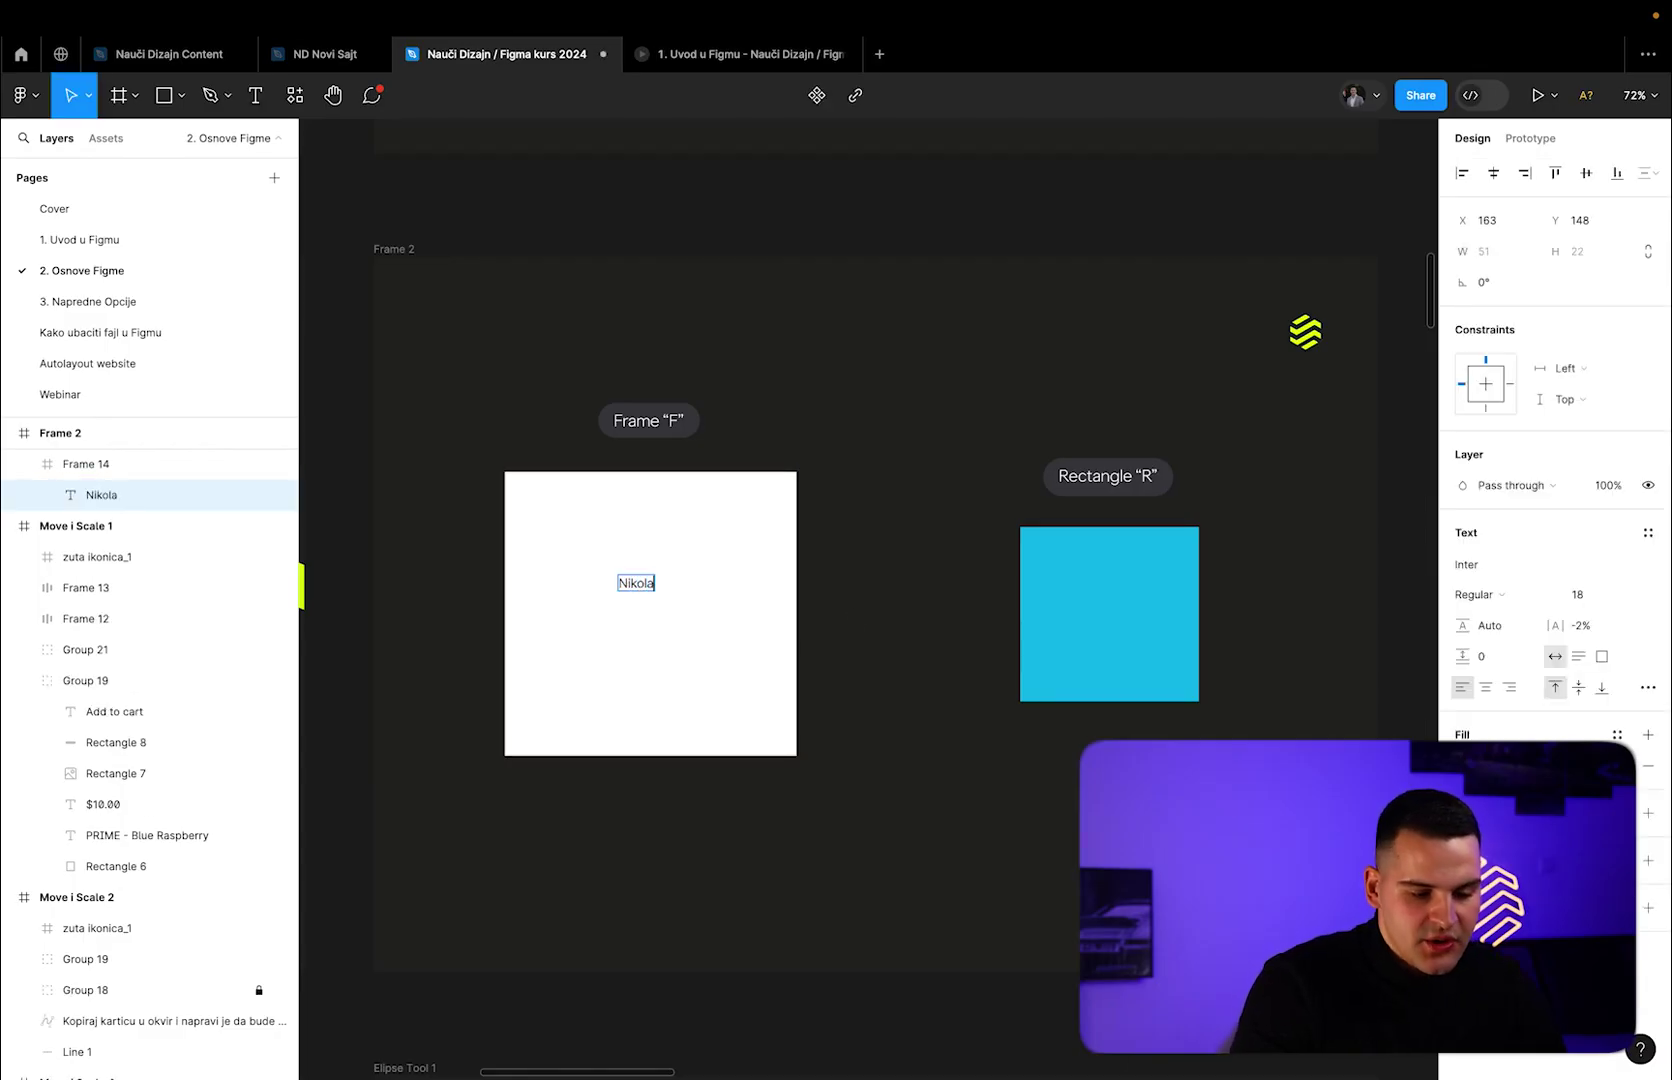
pyautogui.press('Escape')
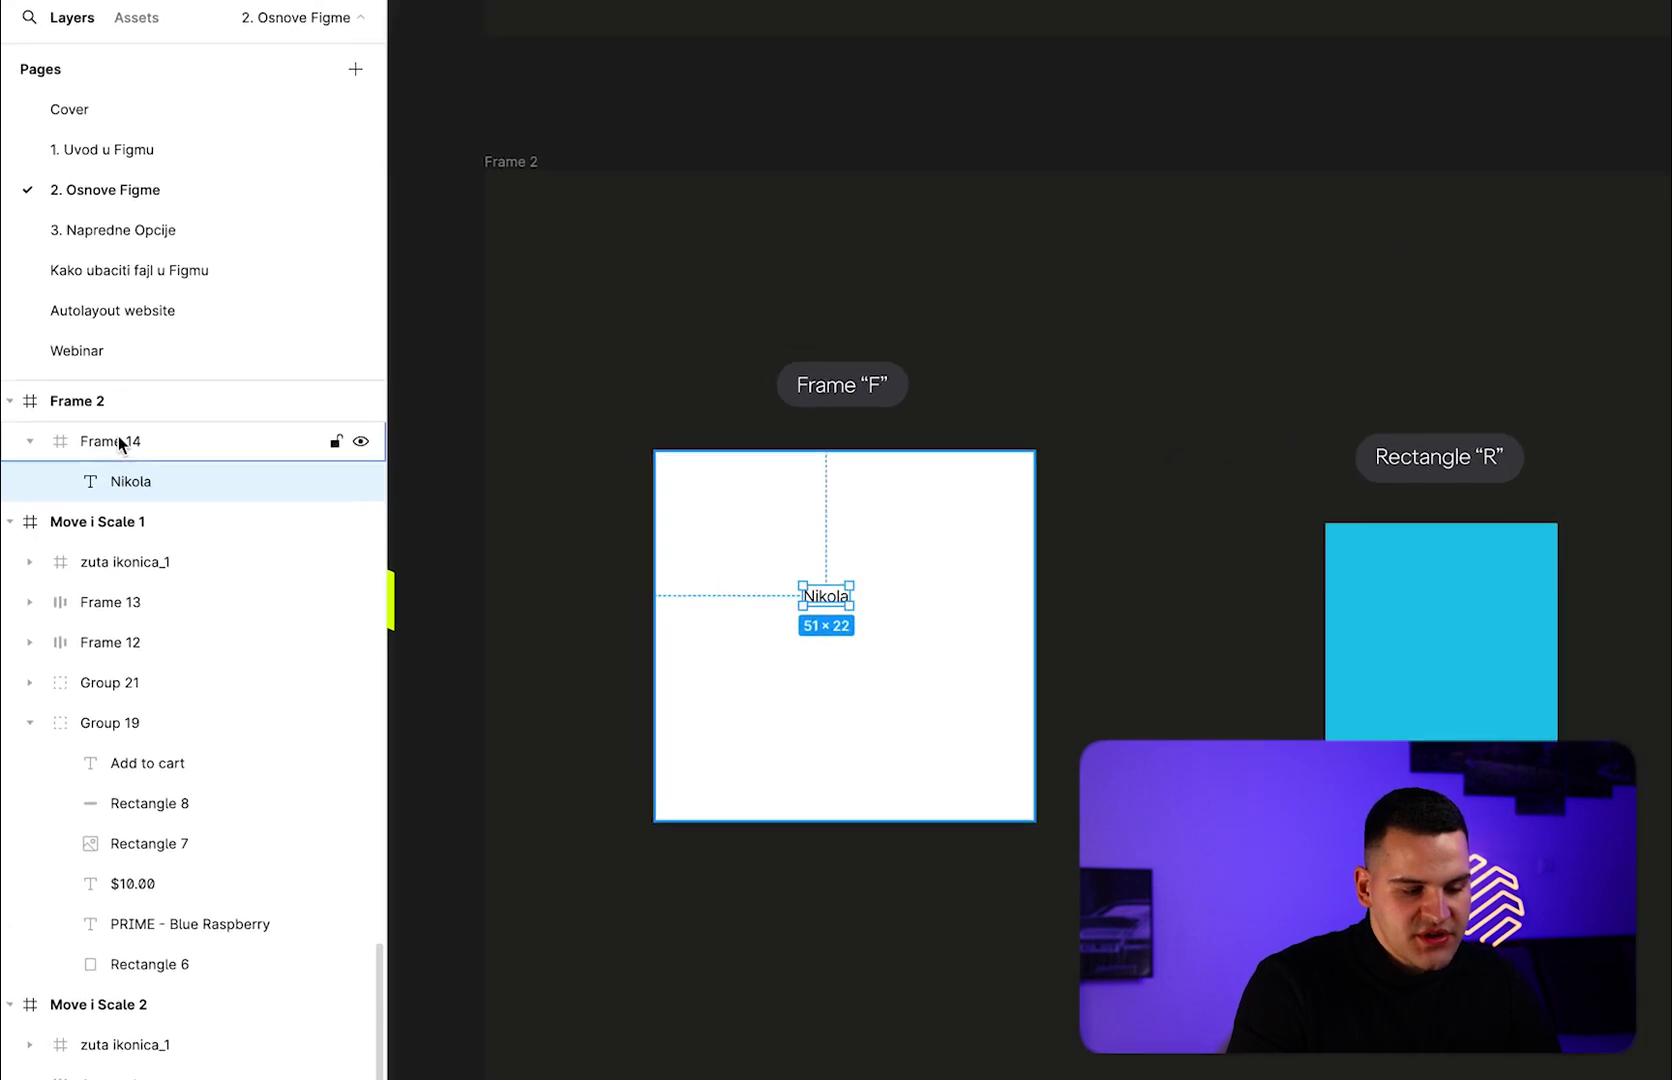
# Select Frame 14 and its Nikola text, move the frame, then undo the move.
pyautogui.click(118, 441)
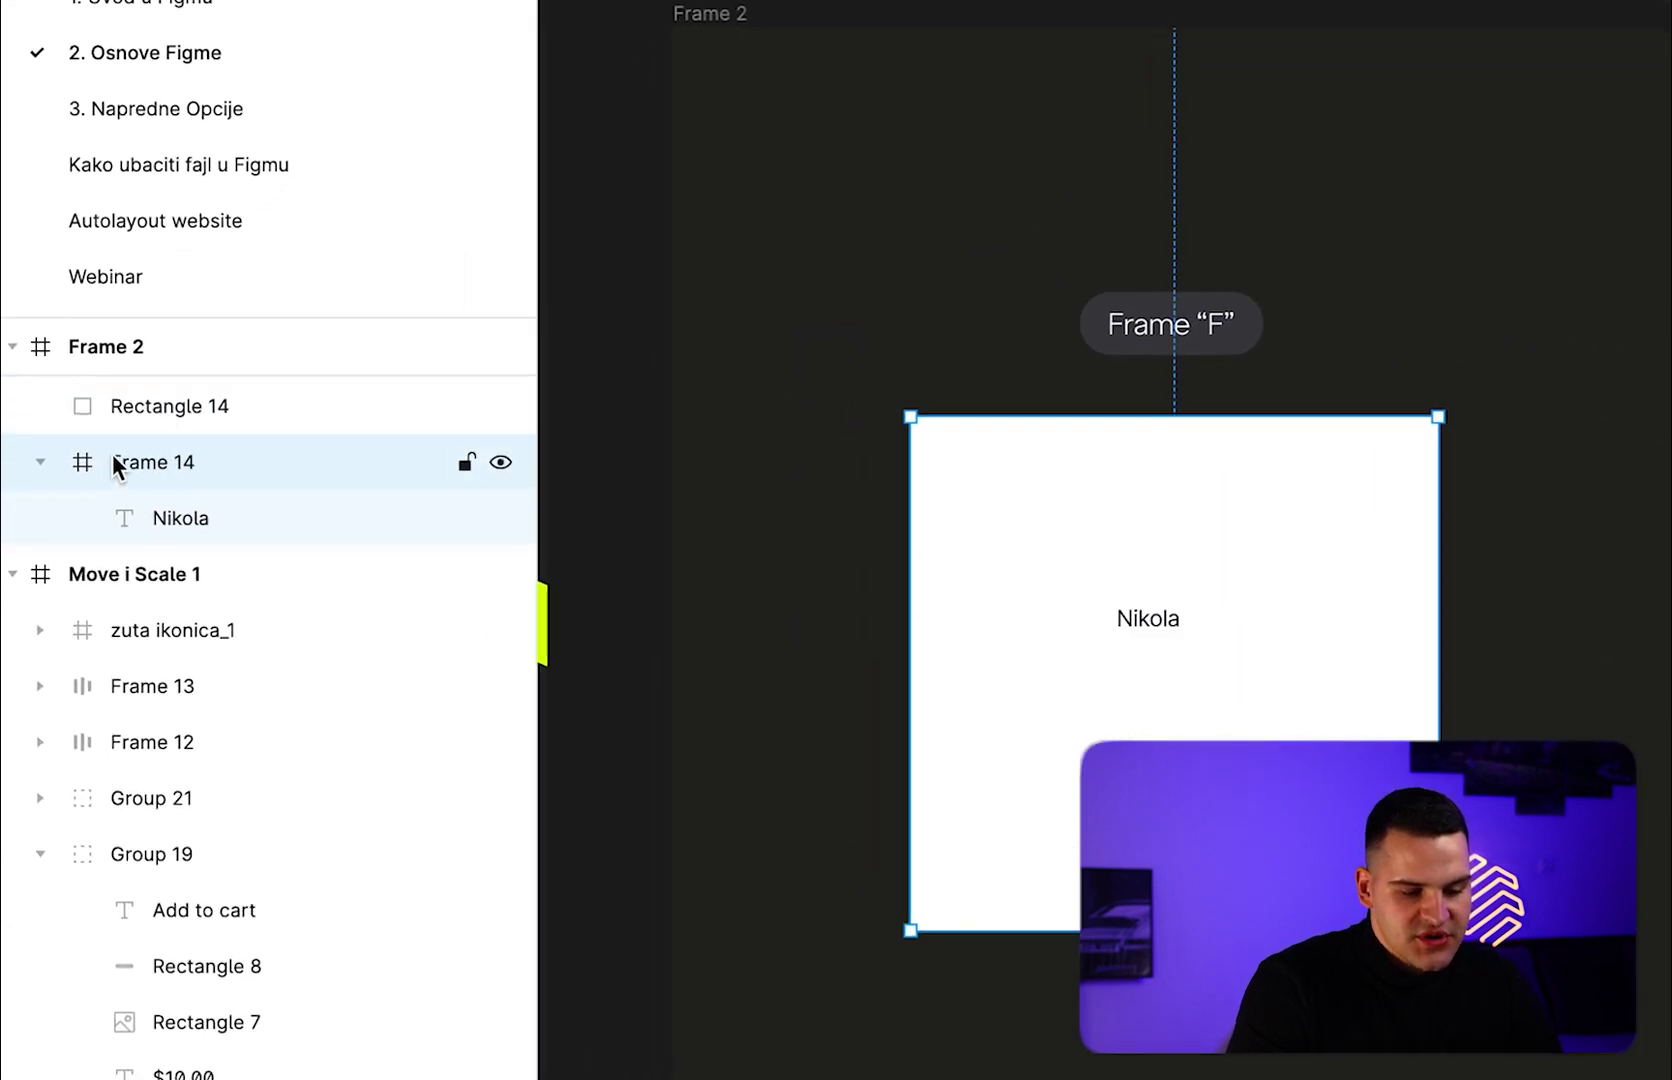
pyautogui.click(199, 517)
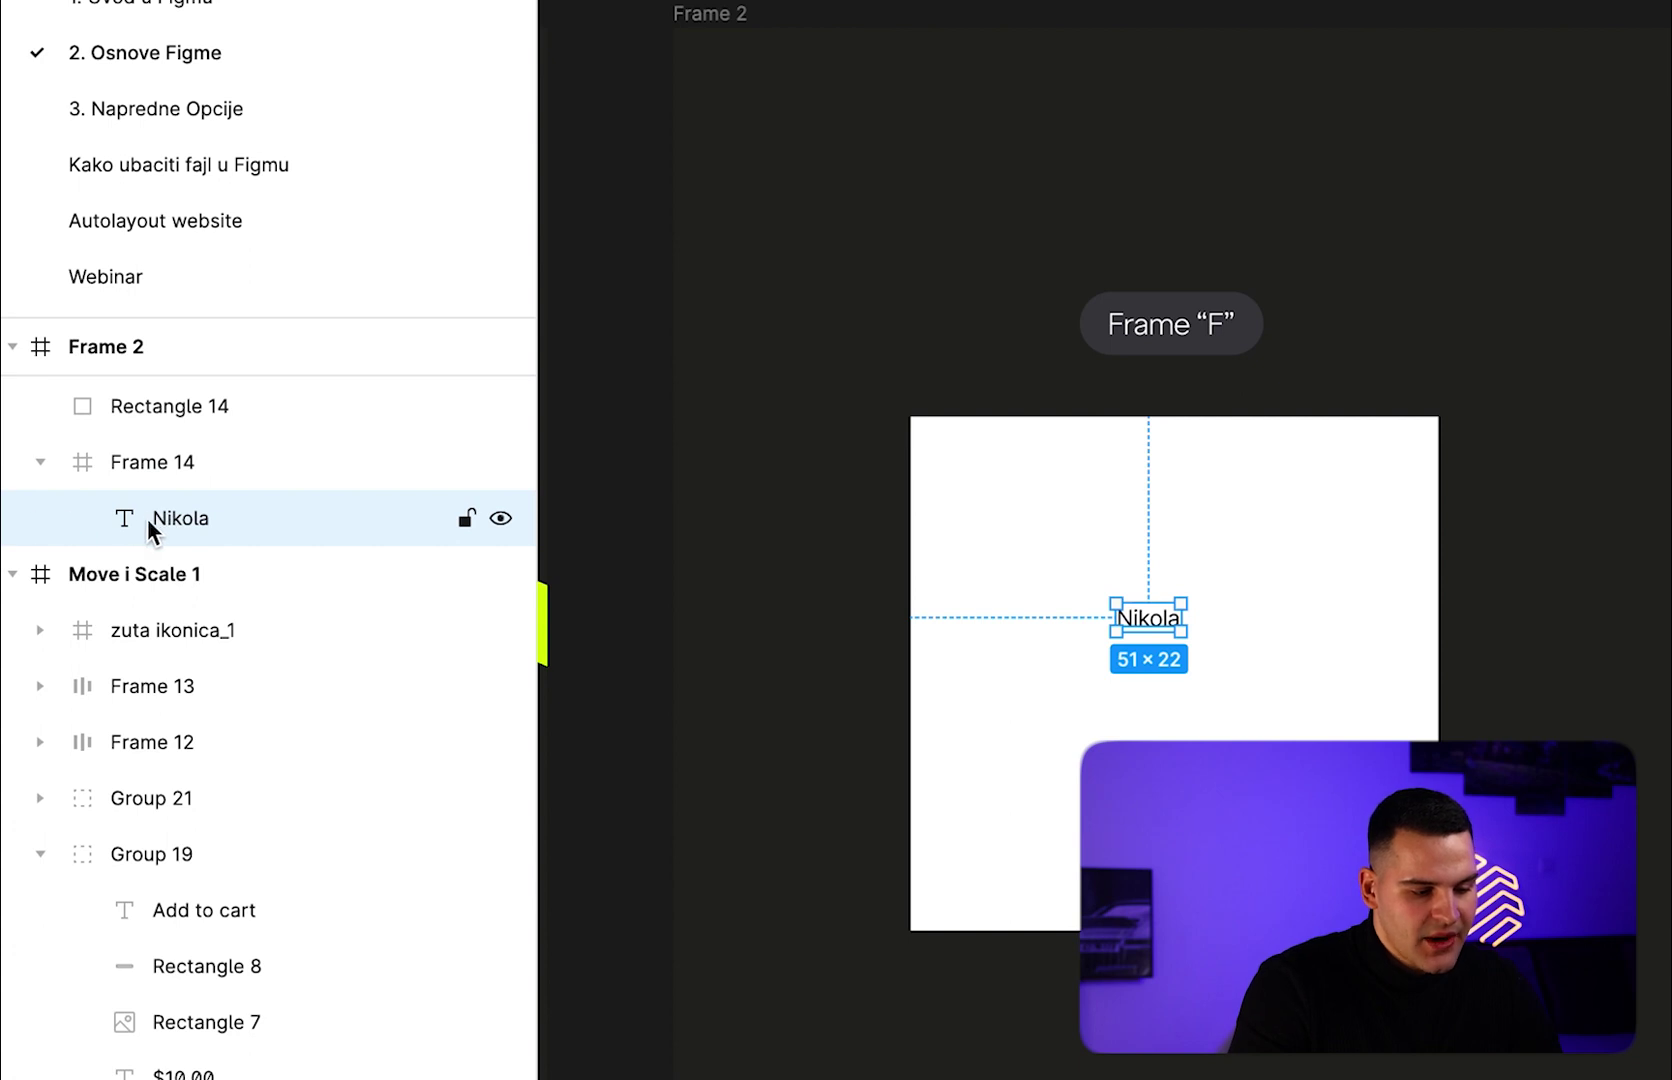
pyautogui.click(1142, 519)
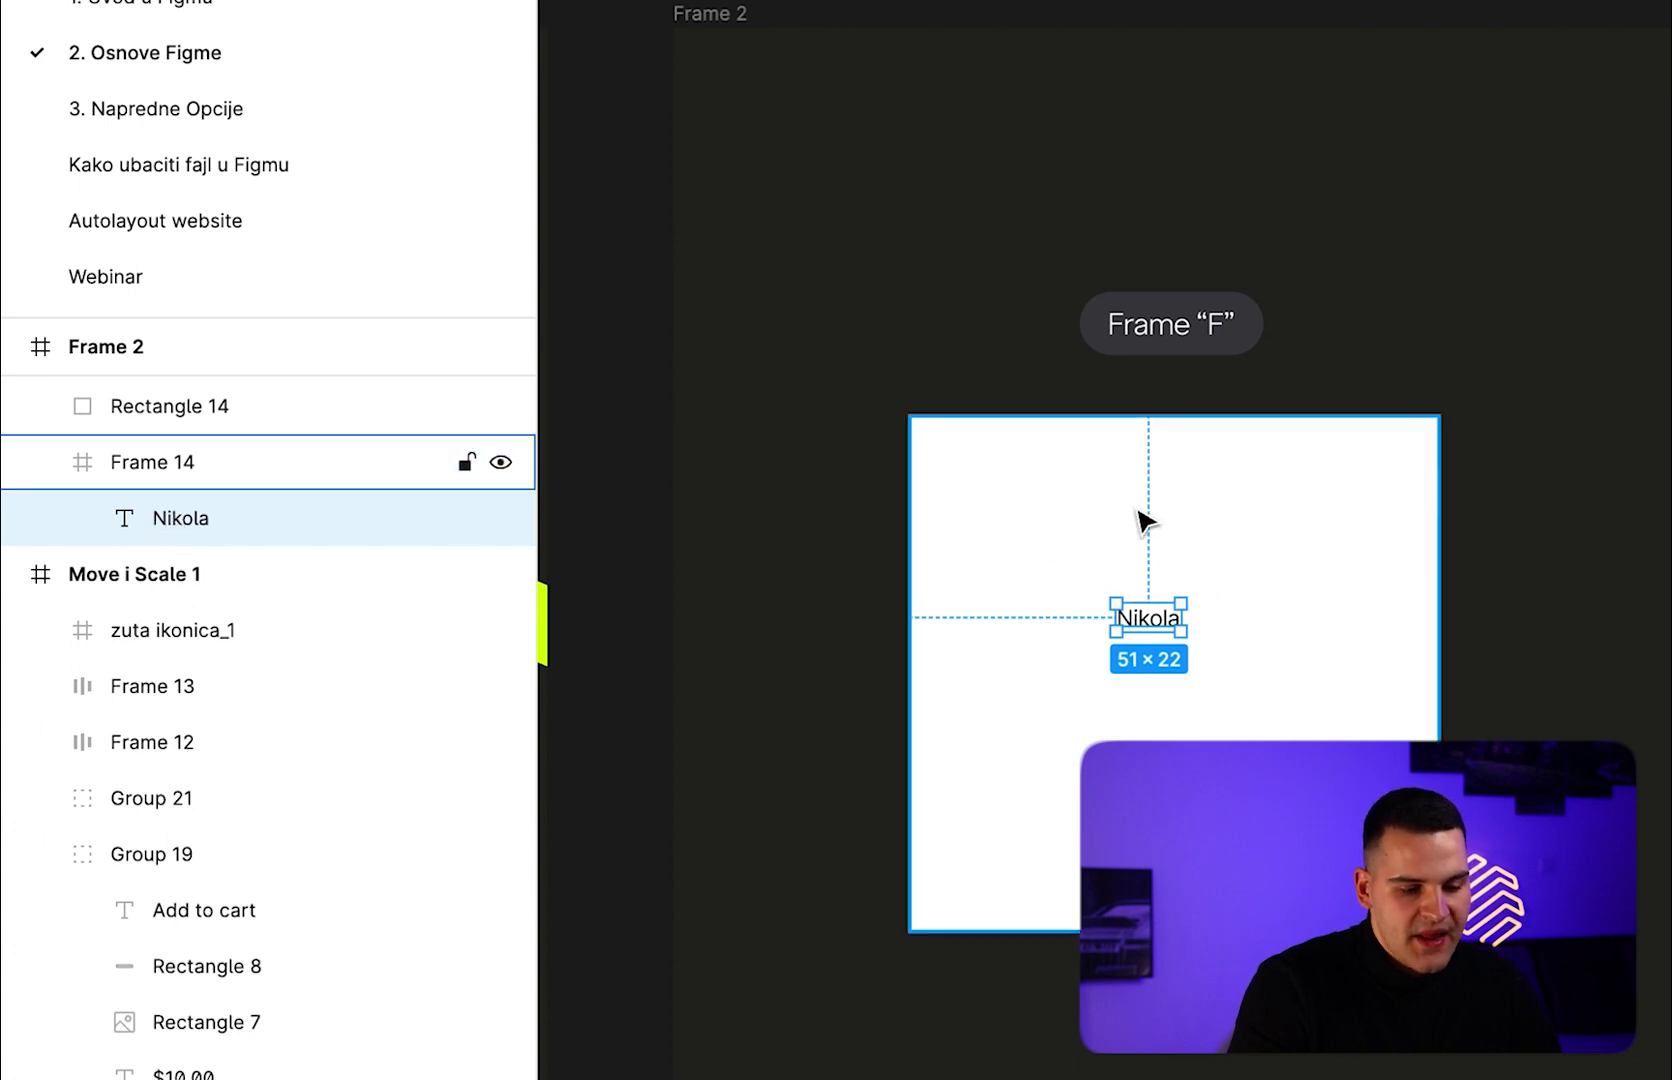
pyautogui.moveTo(980, 455)
pyautogui.mouseDown()
pyautogui.moveTo(922, 327)
pyautogui.moveTo(955, 370)
pyautogui.mouseUp()
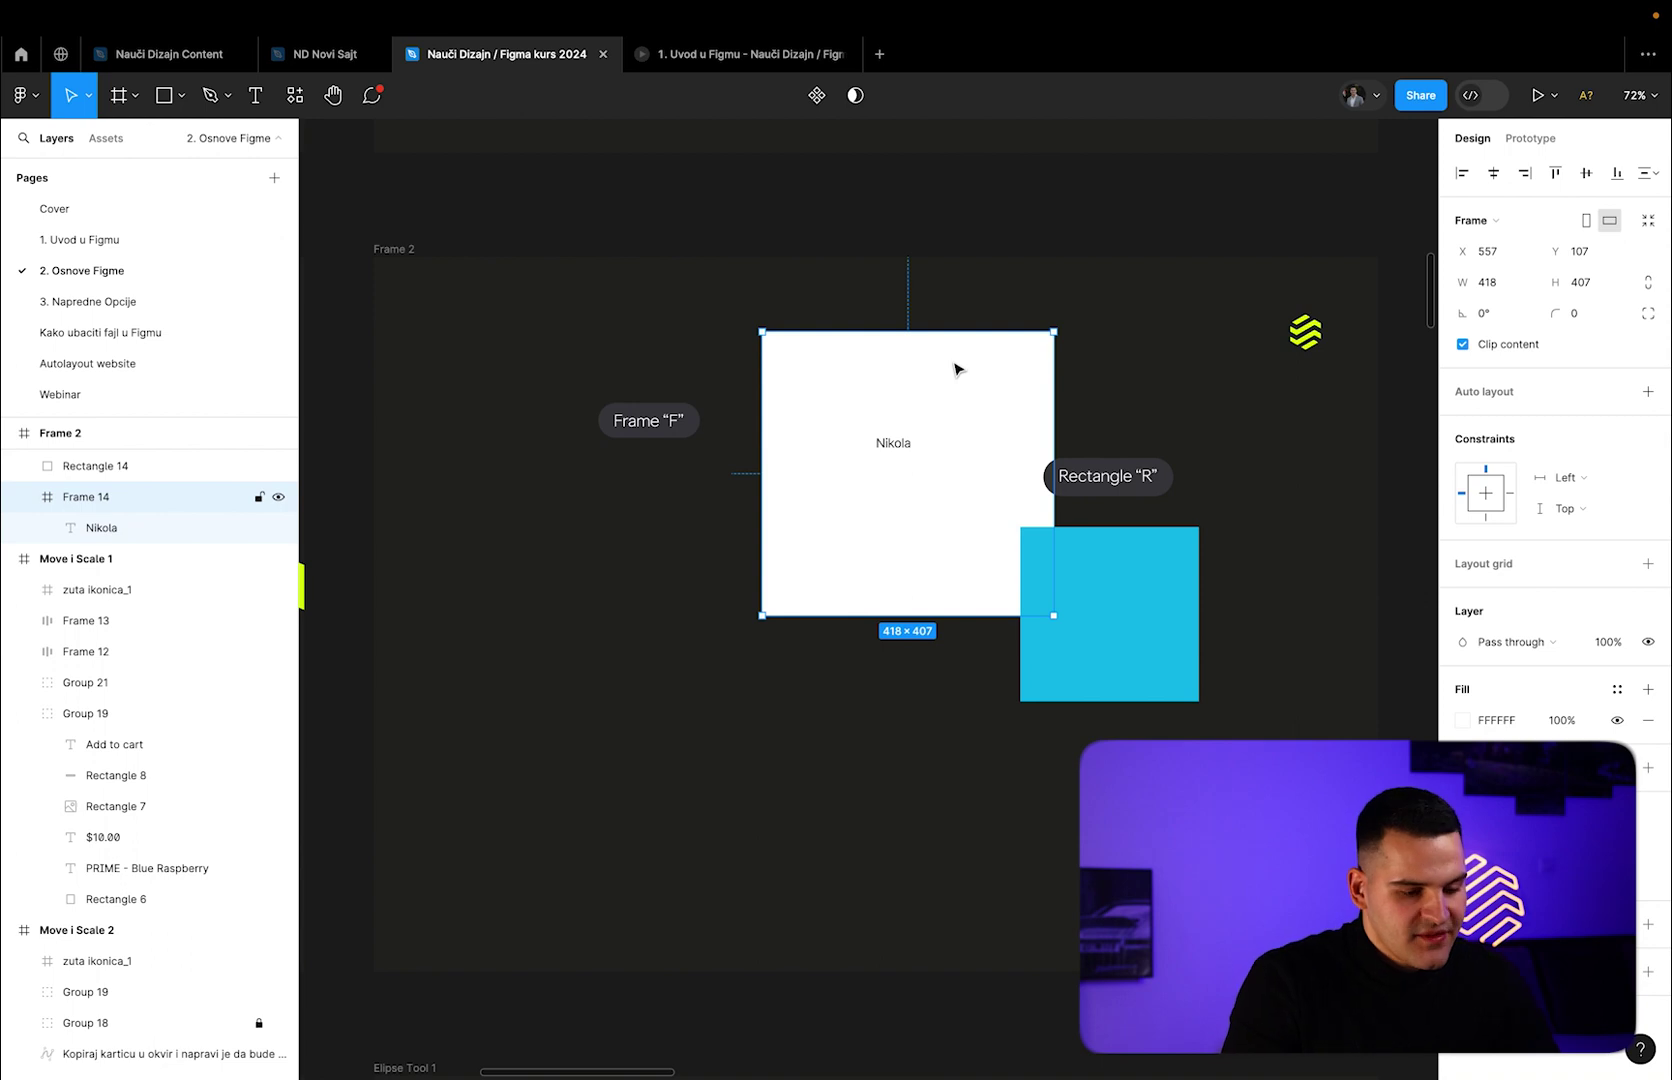
pyautogui.hotkey('ctrl', 'z')
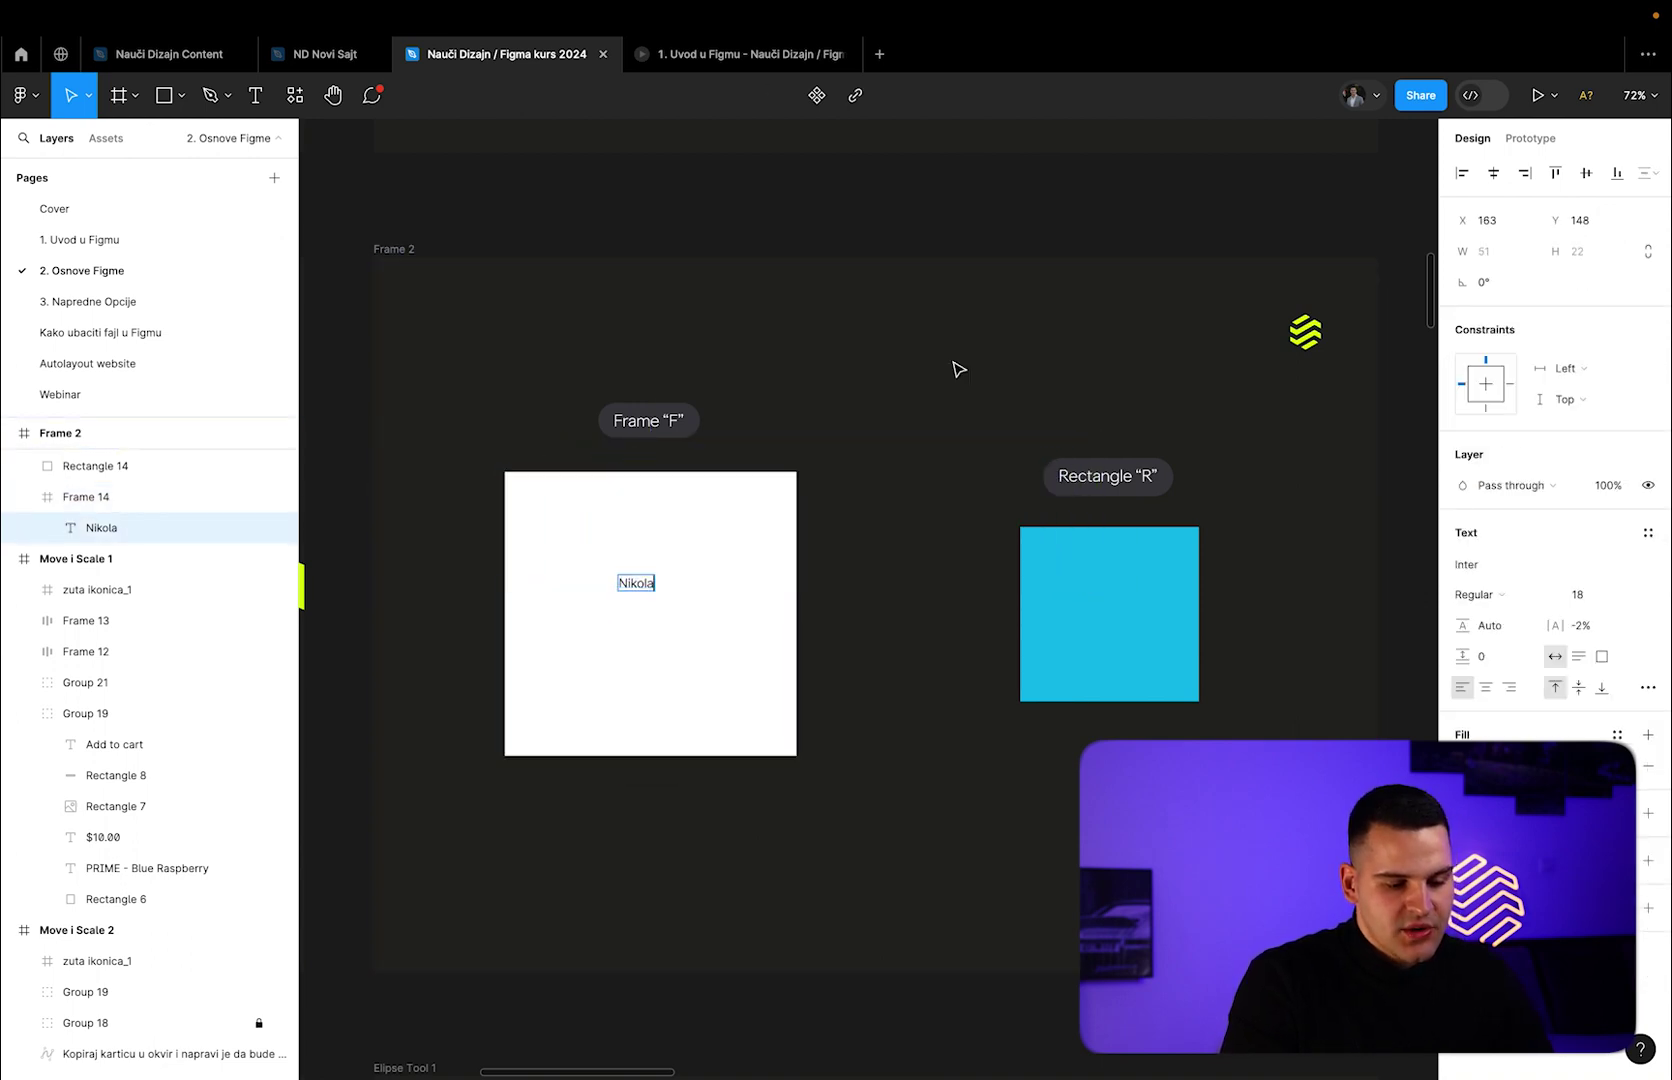
pyautogui.press('Escape')
# Place 'Nikola' text on the blue rectangle as its own layer in Frame 2.
pyautogui.press('t')
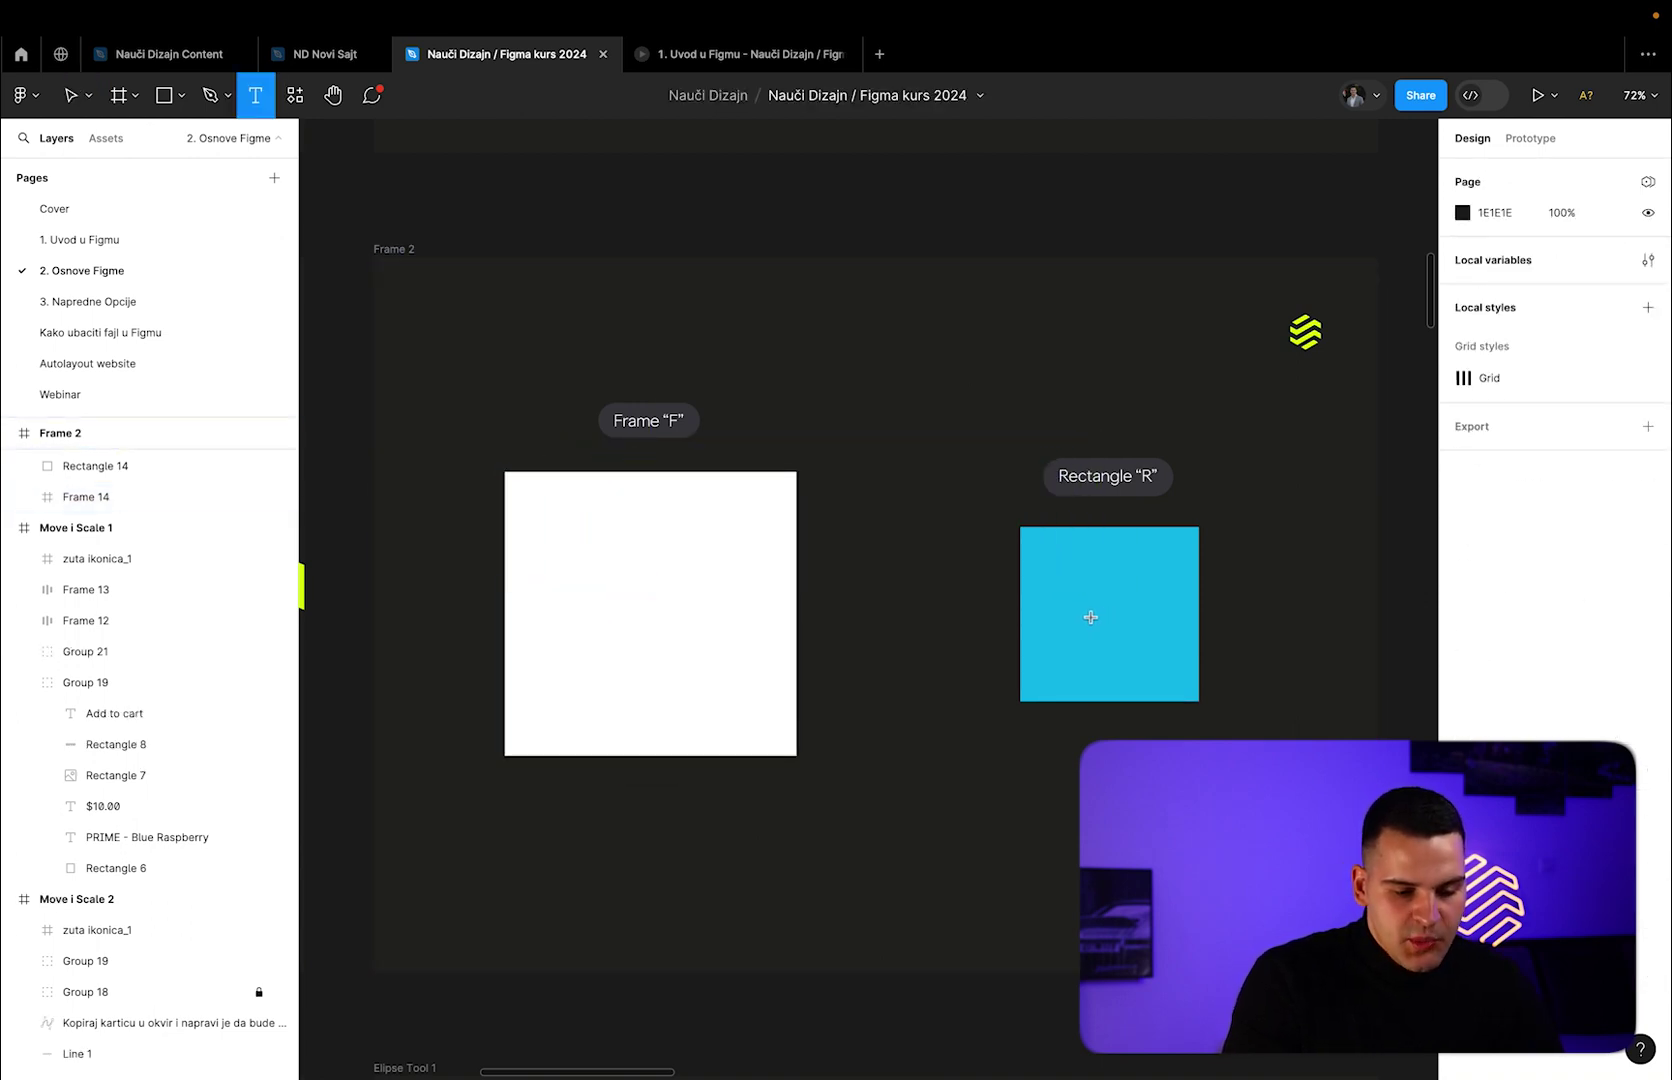
pyautogui.click(1090, 617)
pyautogui.write('Nikola')
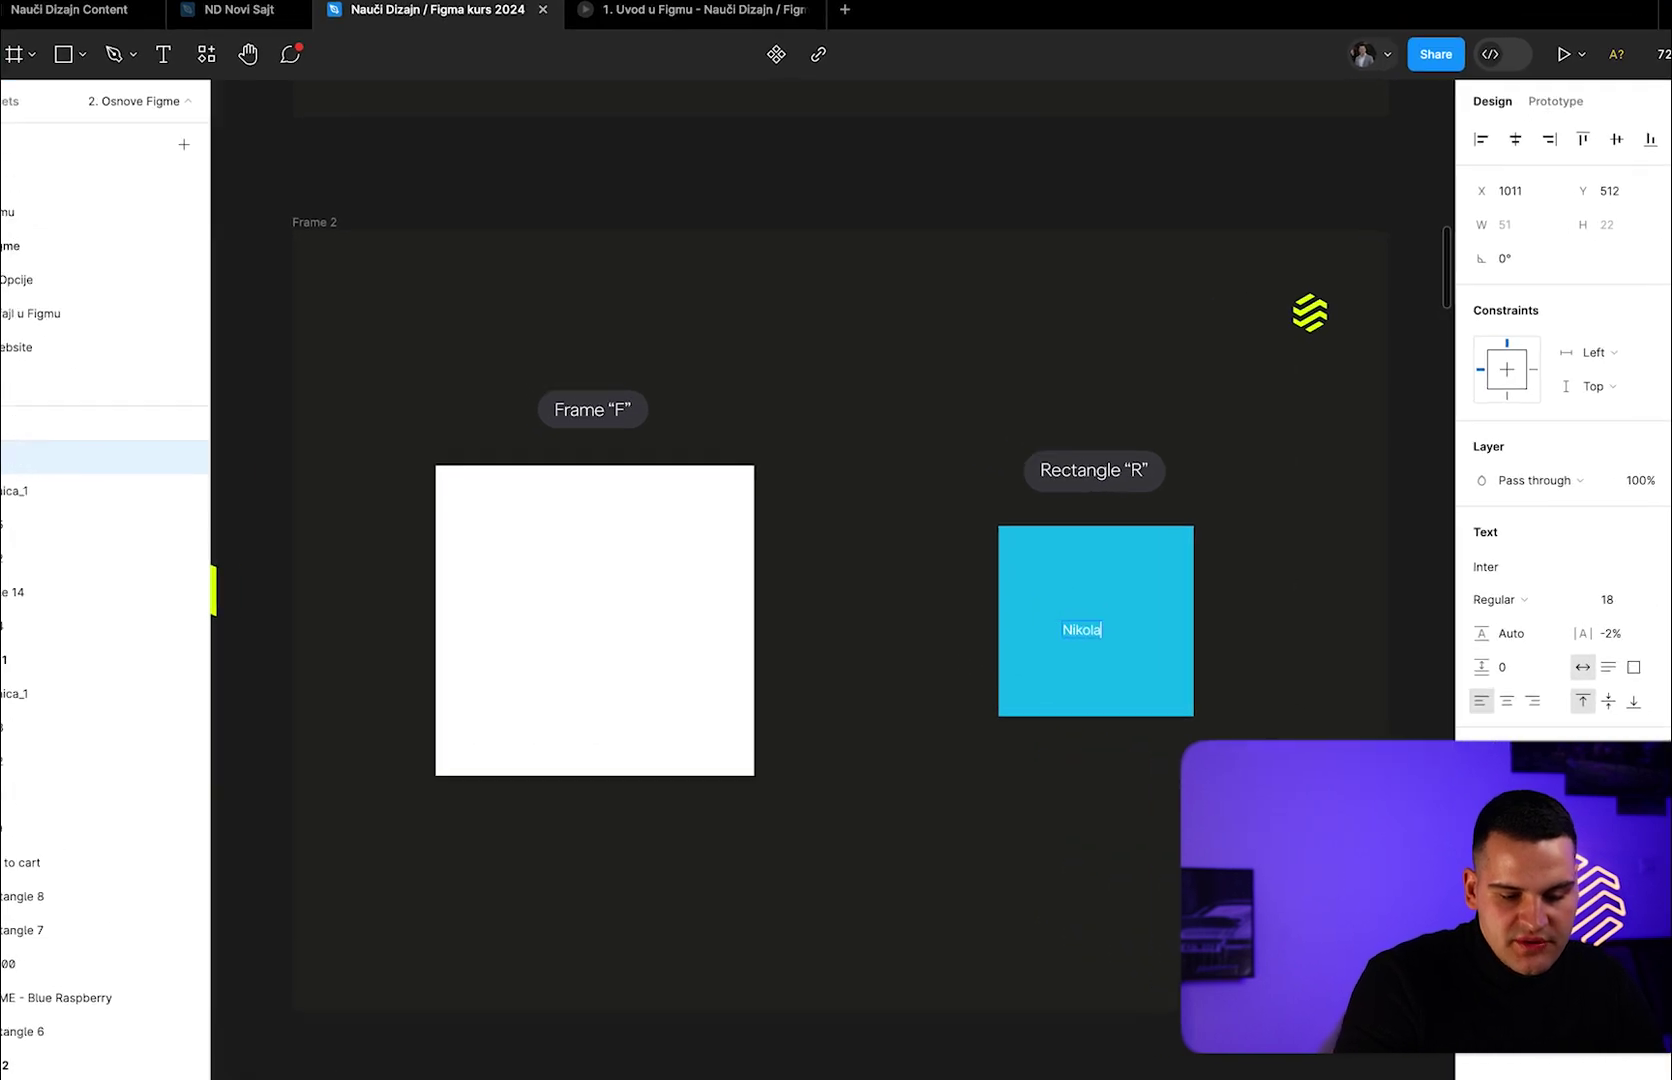
pyautogui.press('Escape')
pyautogui.moveTo(1093, 649)
pyautogui.mouseDown()
pyautogui.moveTo(1148, 780)
pyautogui.moveTo(1093, 653)
pyautogui.mouseUp()
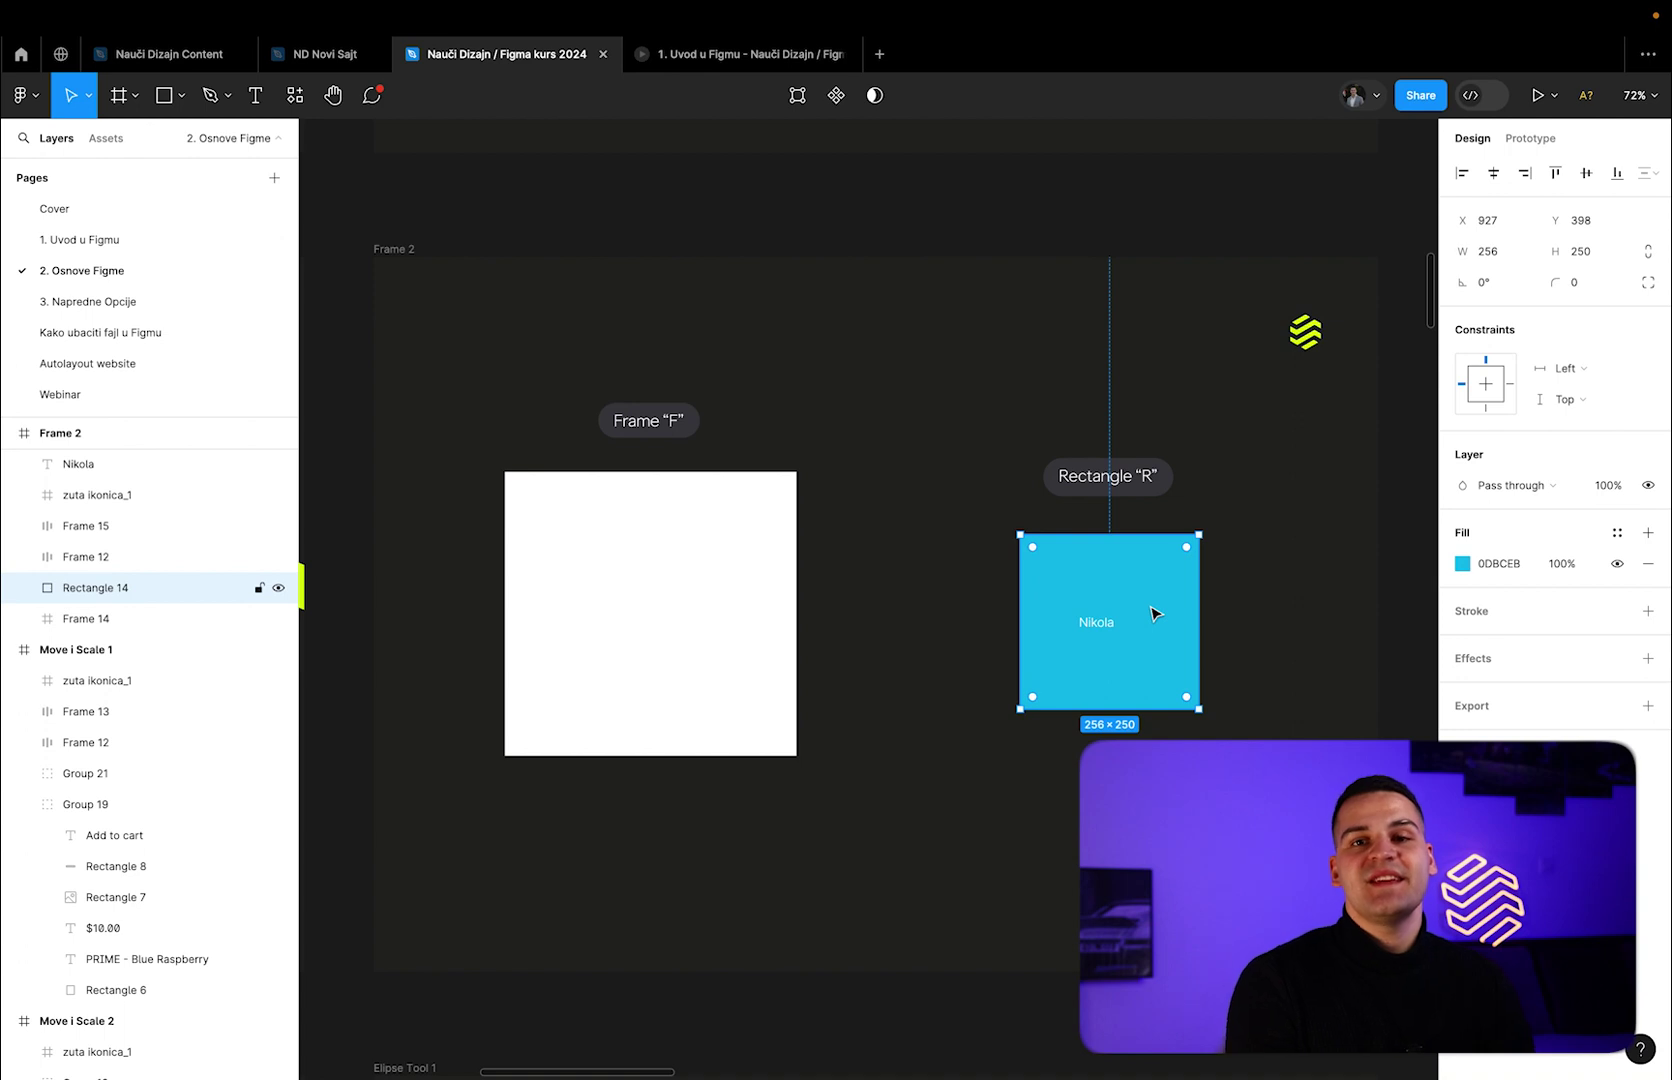
# Move over to Frame 3 and check the 418×418 size of the reference frame.
pyautogui.hscroll(10, 1347, 340)
pyautogui.hscroll(4, 1347, 340)
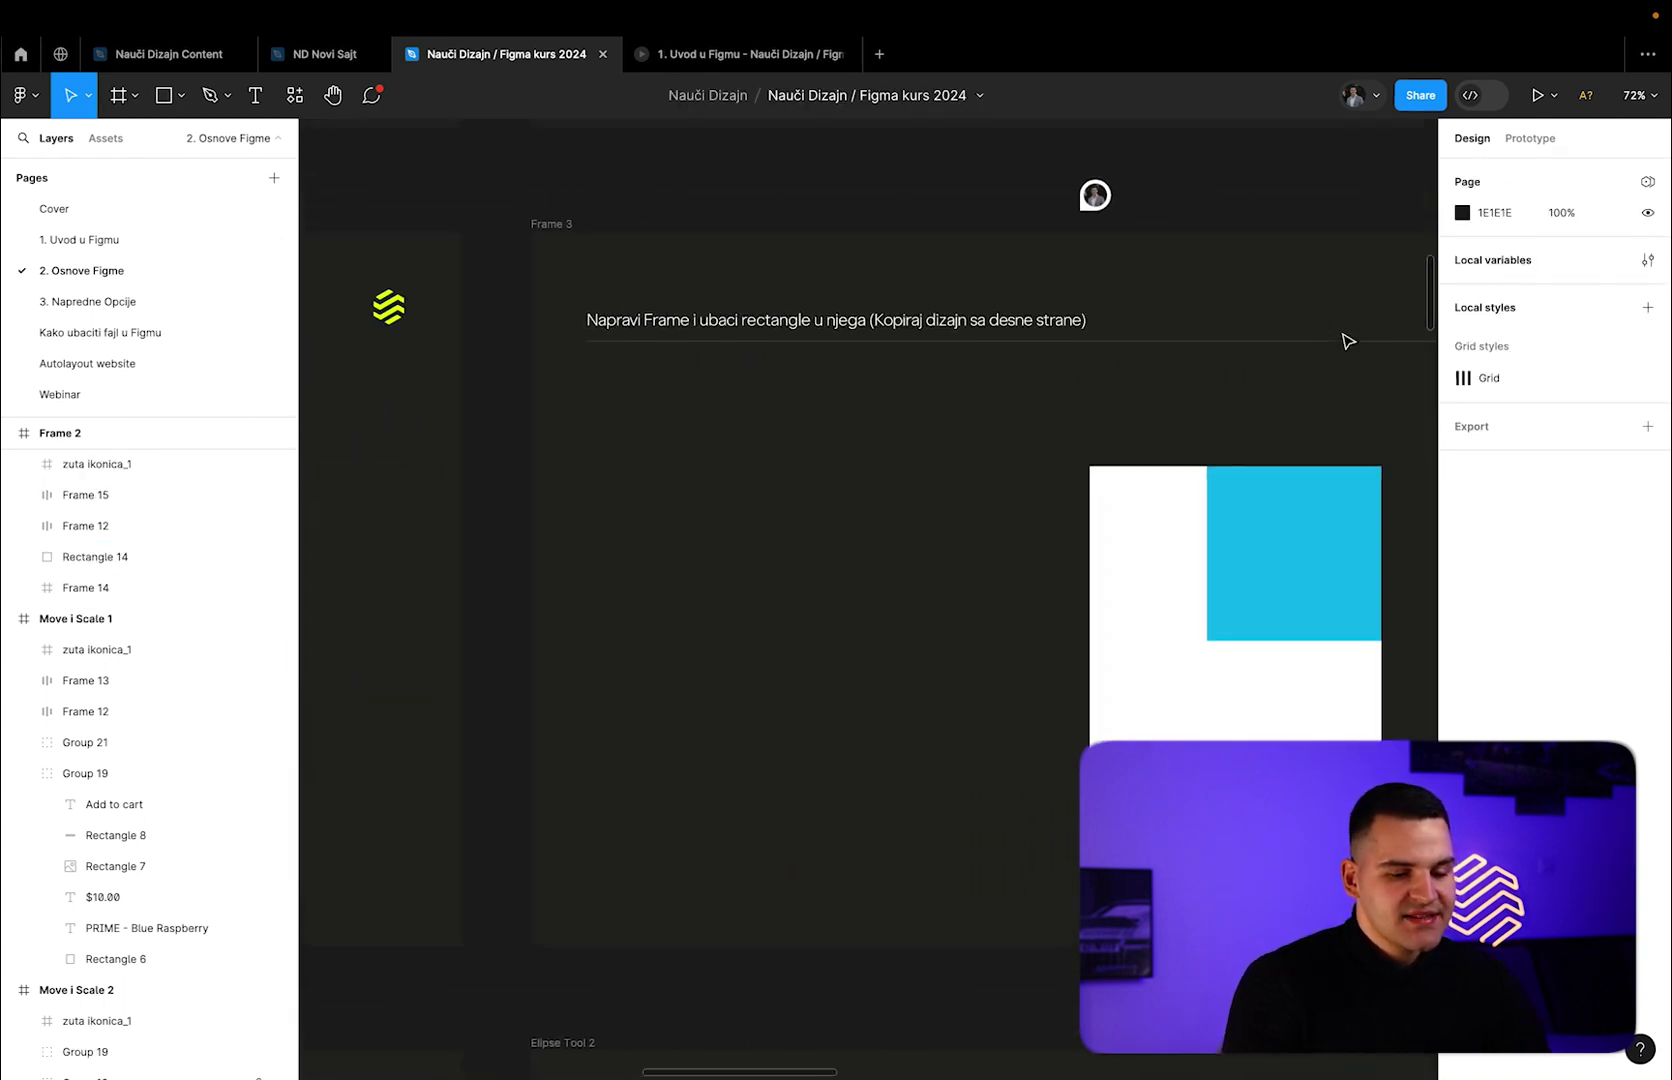
pyautogui.hscroll(1, 1347, 340)
pyautogui.hscroll(2, 1347, 340)
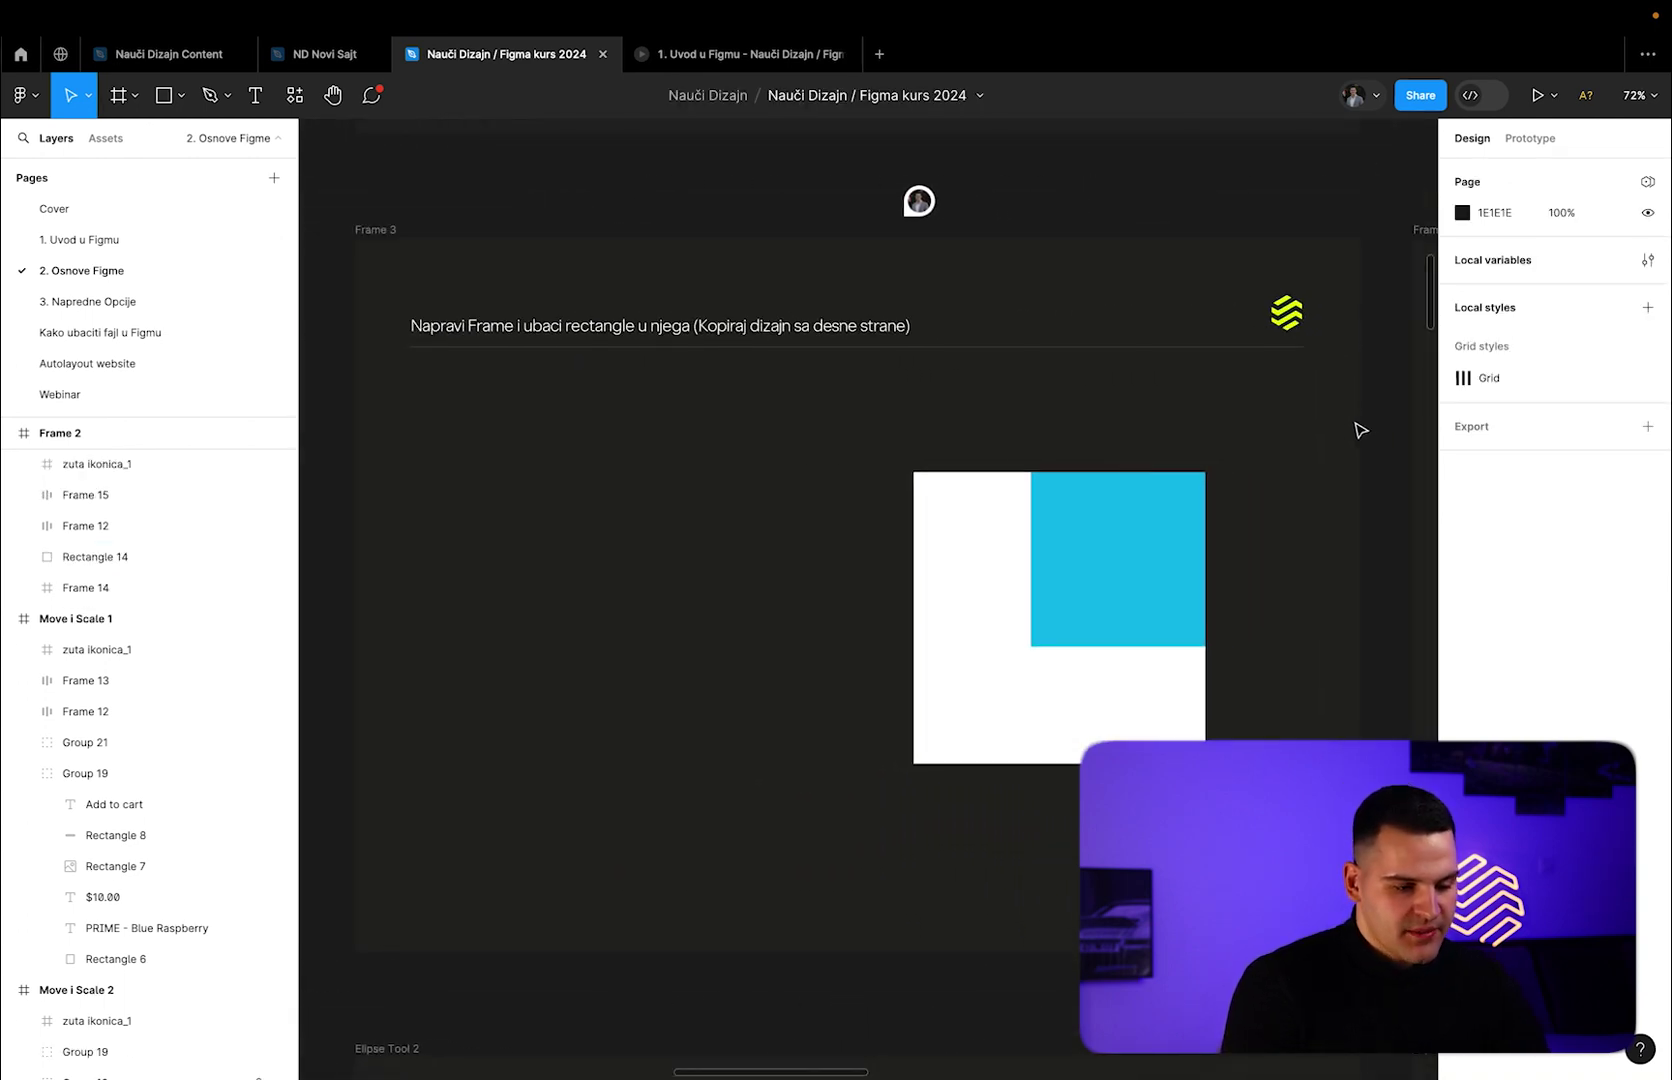
pyautogui.hscroll(-1, 1344, 435)
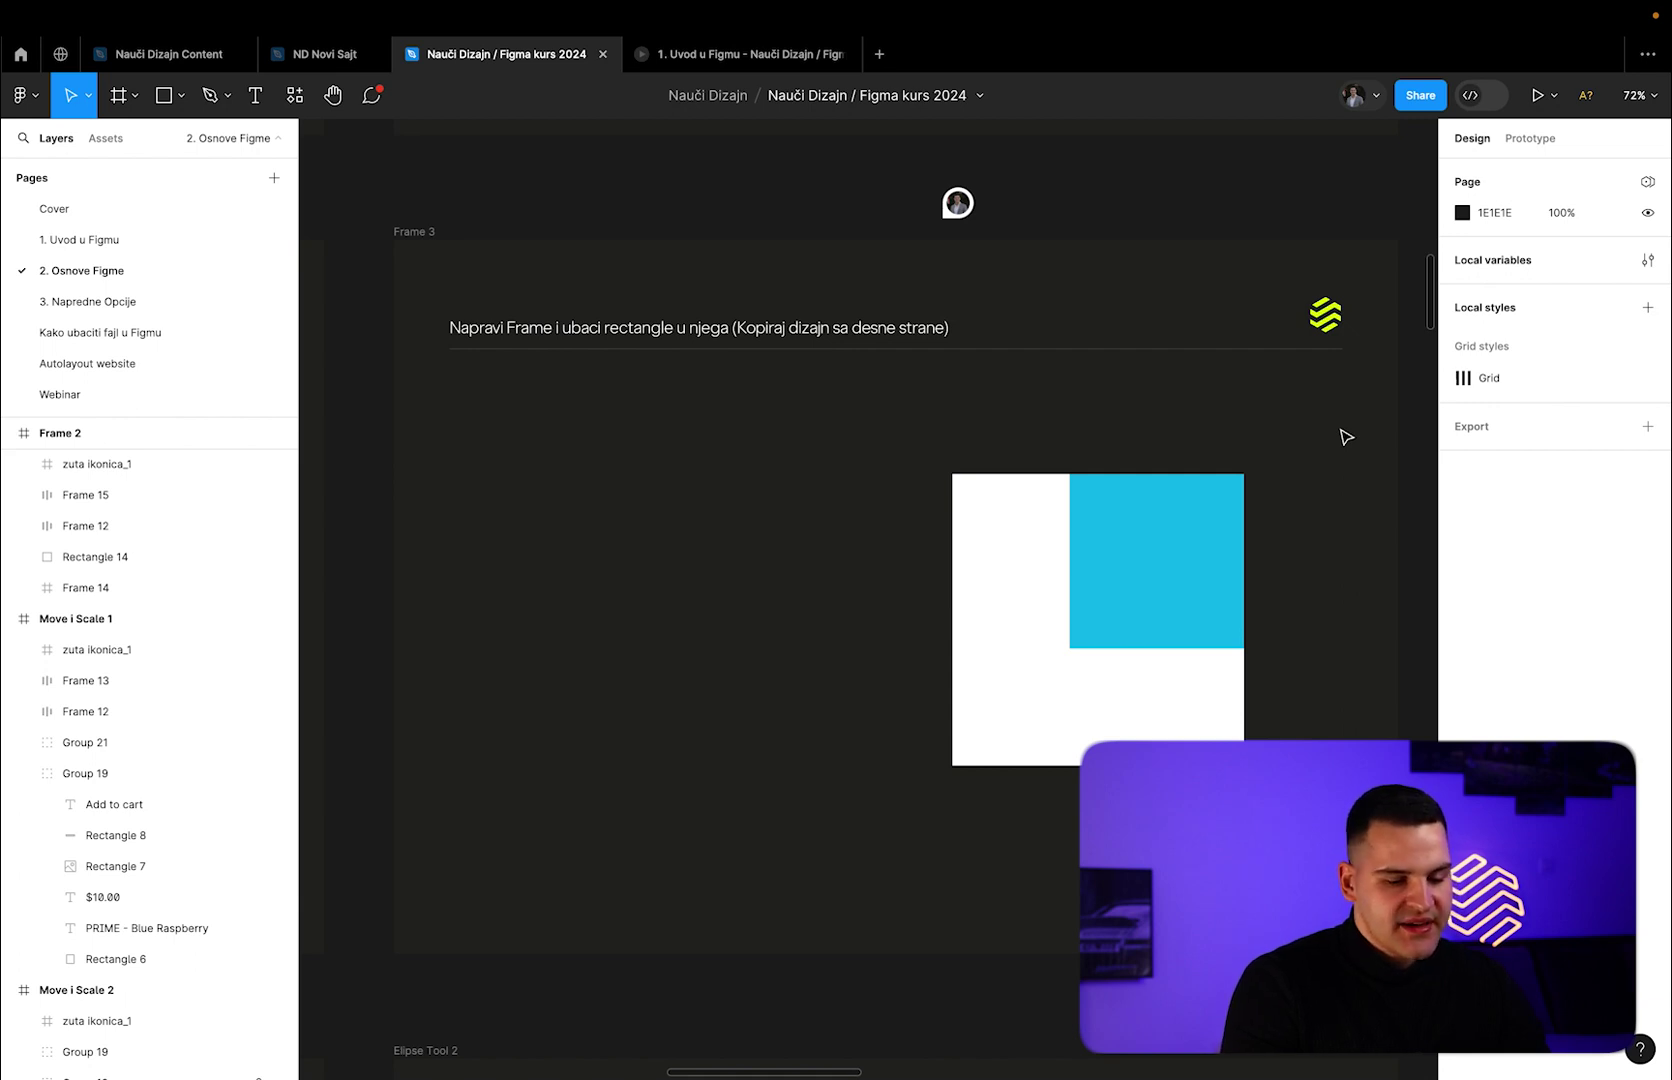
pyautogui.click(1008, 520)
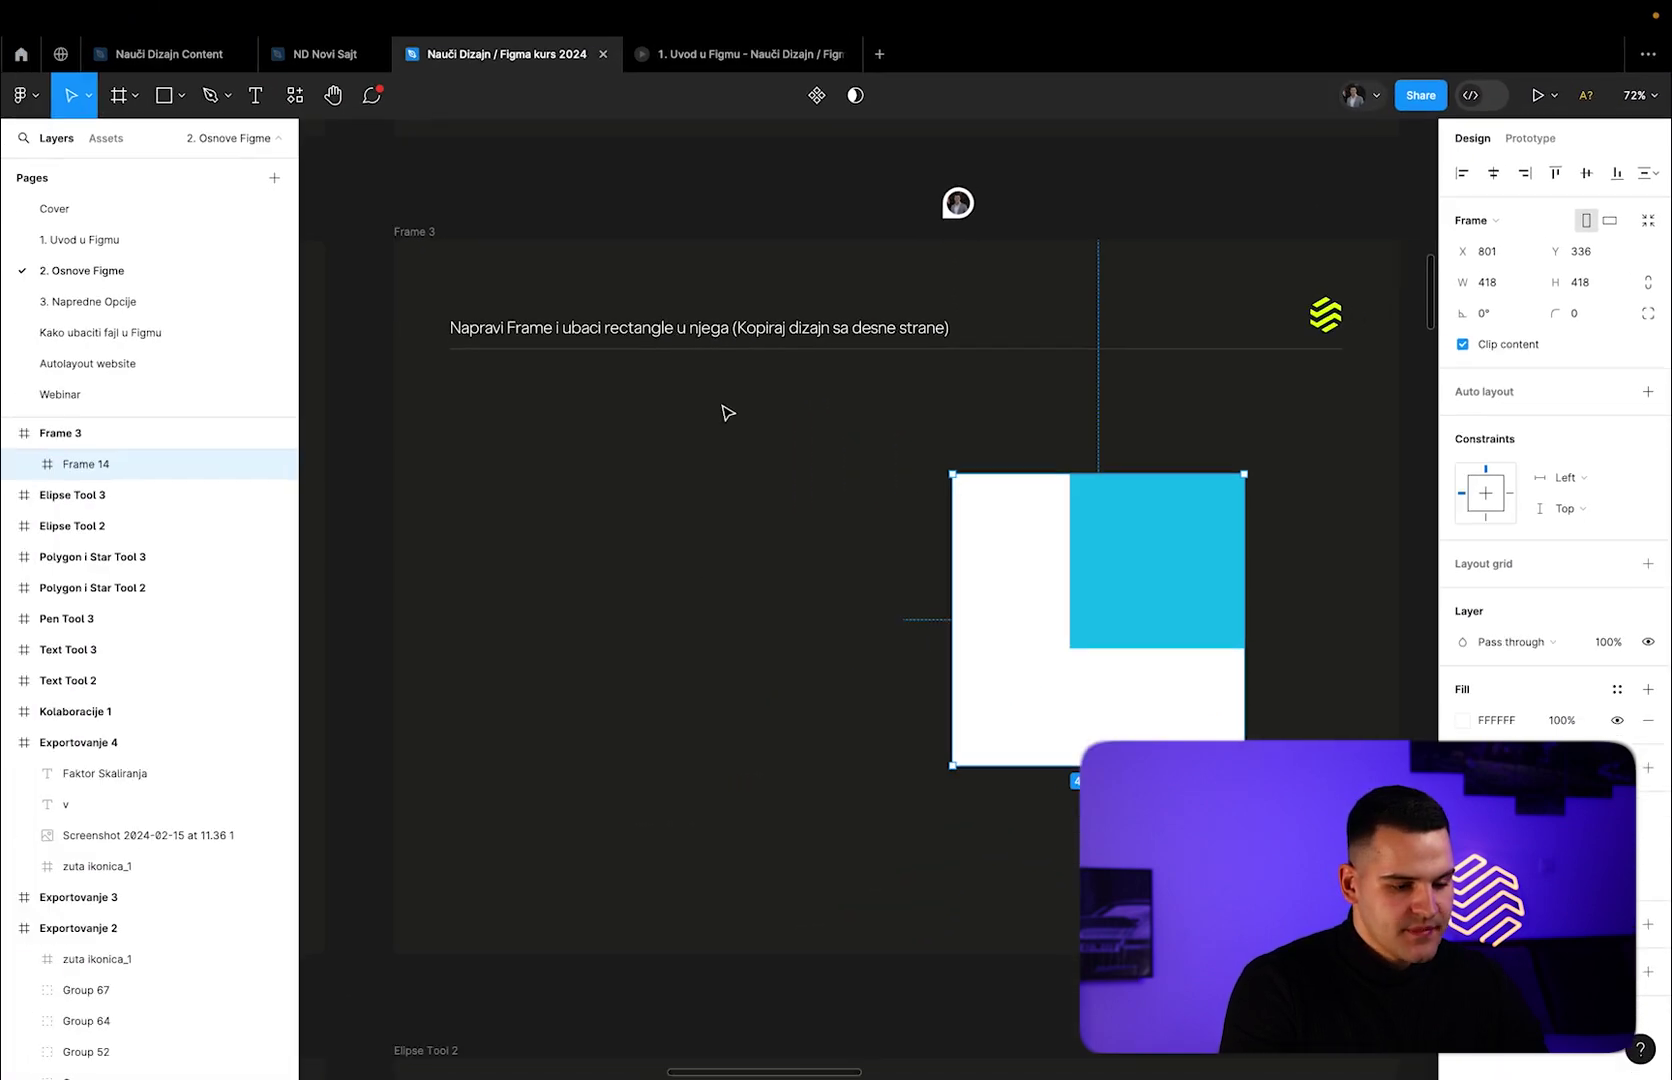
pyautogui.click(675, 496)
pyautogui.press('f')
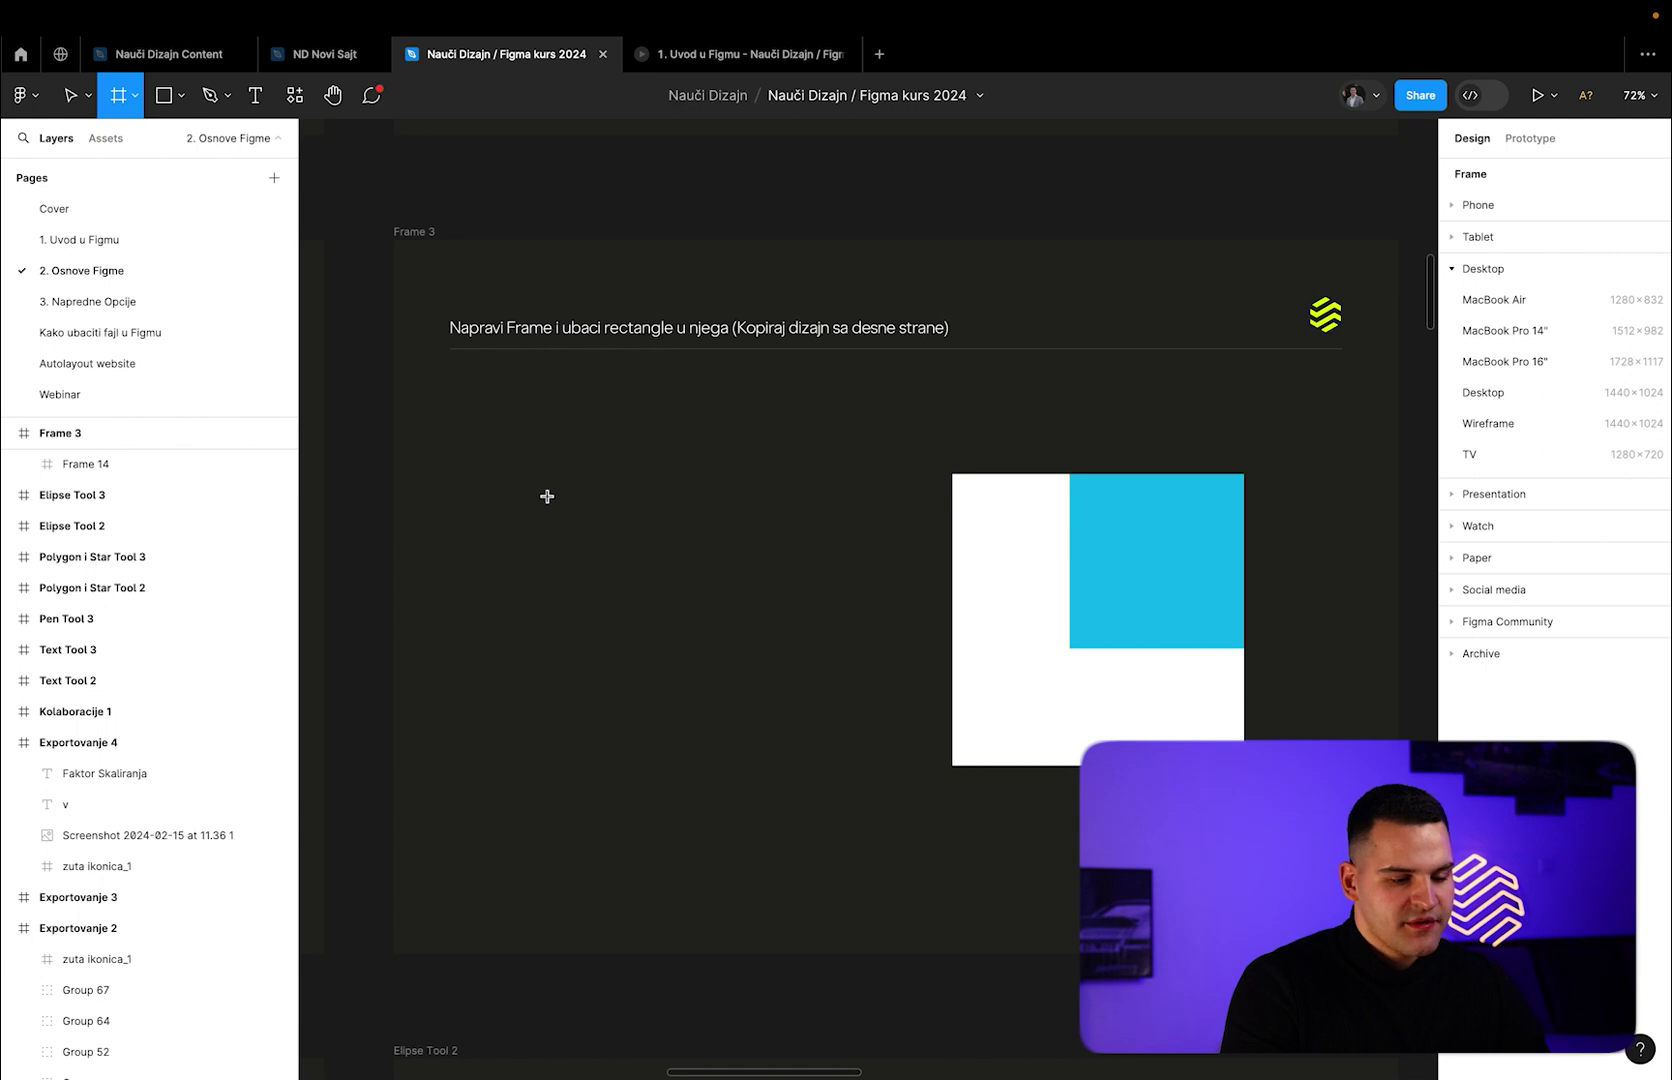
# Draw Frame 7791, about 259×217, left of the reference design, with a white fill.
pyautogui.moveTo(496, 458); pyautogui.dragTo(504, 460)
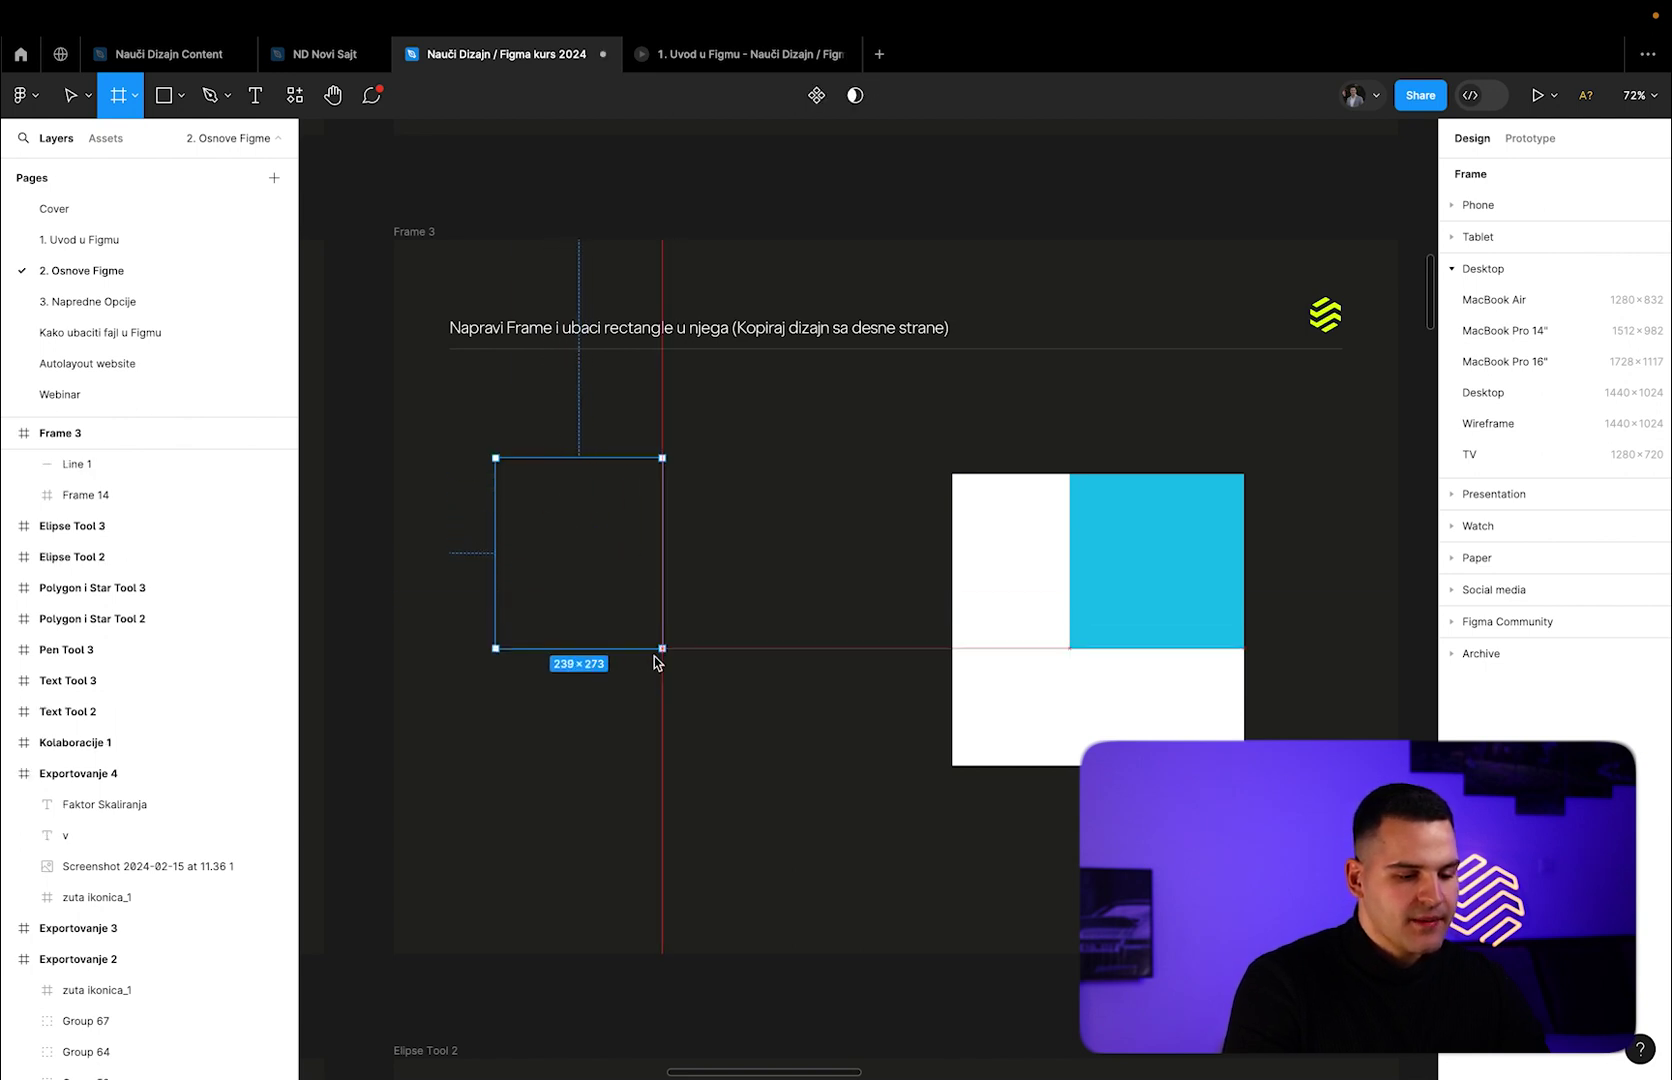
pyautogui.moveTo(494, 456)
pyautogui.mouseDown()
pyautogui.moveTo(688, 620)
pyautogui.moveTo(741, 522)
pyautogui.moveTo(750, 586)
pyautogui.moveTo(539, 483)
pyautogui.mouseUp()
pyautogui.moveTo(589, 592)
pyautogui.mouseDown()
pyautogui.moveTo(724, 614)
pyautogui.moveTo(741, 601)
pyautogui.mouseUp()
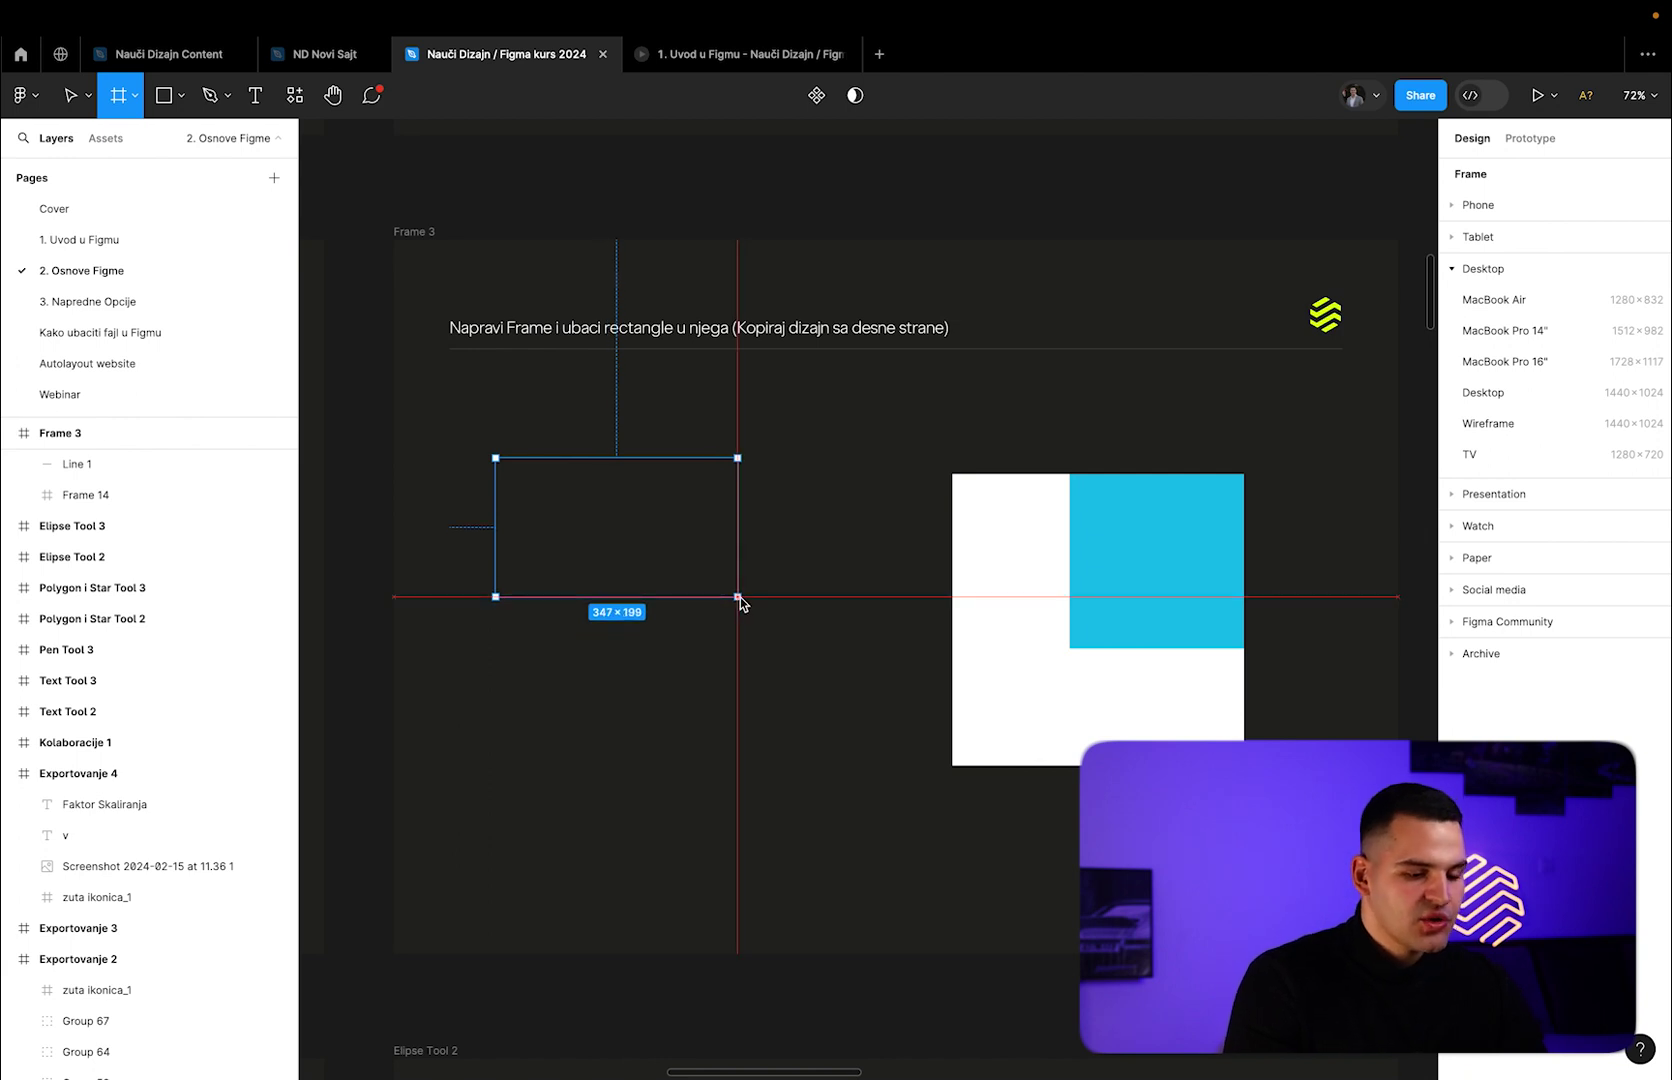
pyautogui.moveTo(735, 598)
pyautogui.mouseDown()
pyautogui.moveTo(754, 626)
pyautogui.moveTo(679, 629)
pyautogui.moveTo(673, 609)
pyautogui.mouseUp()
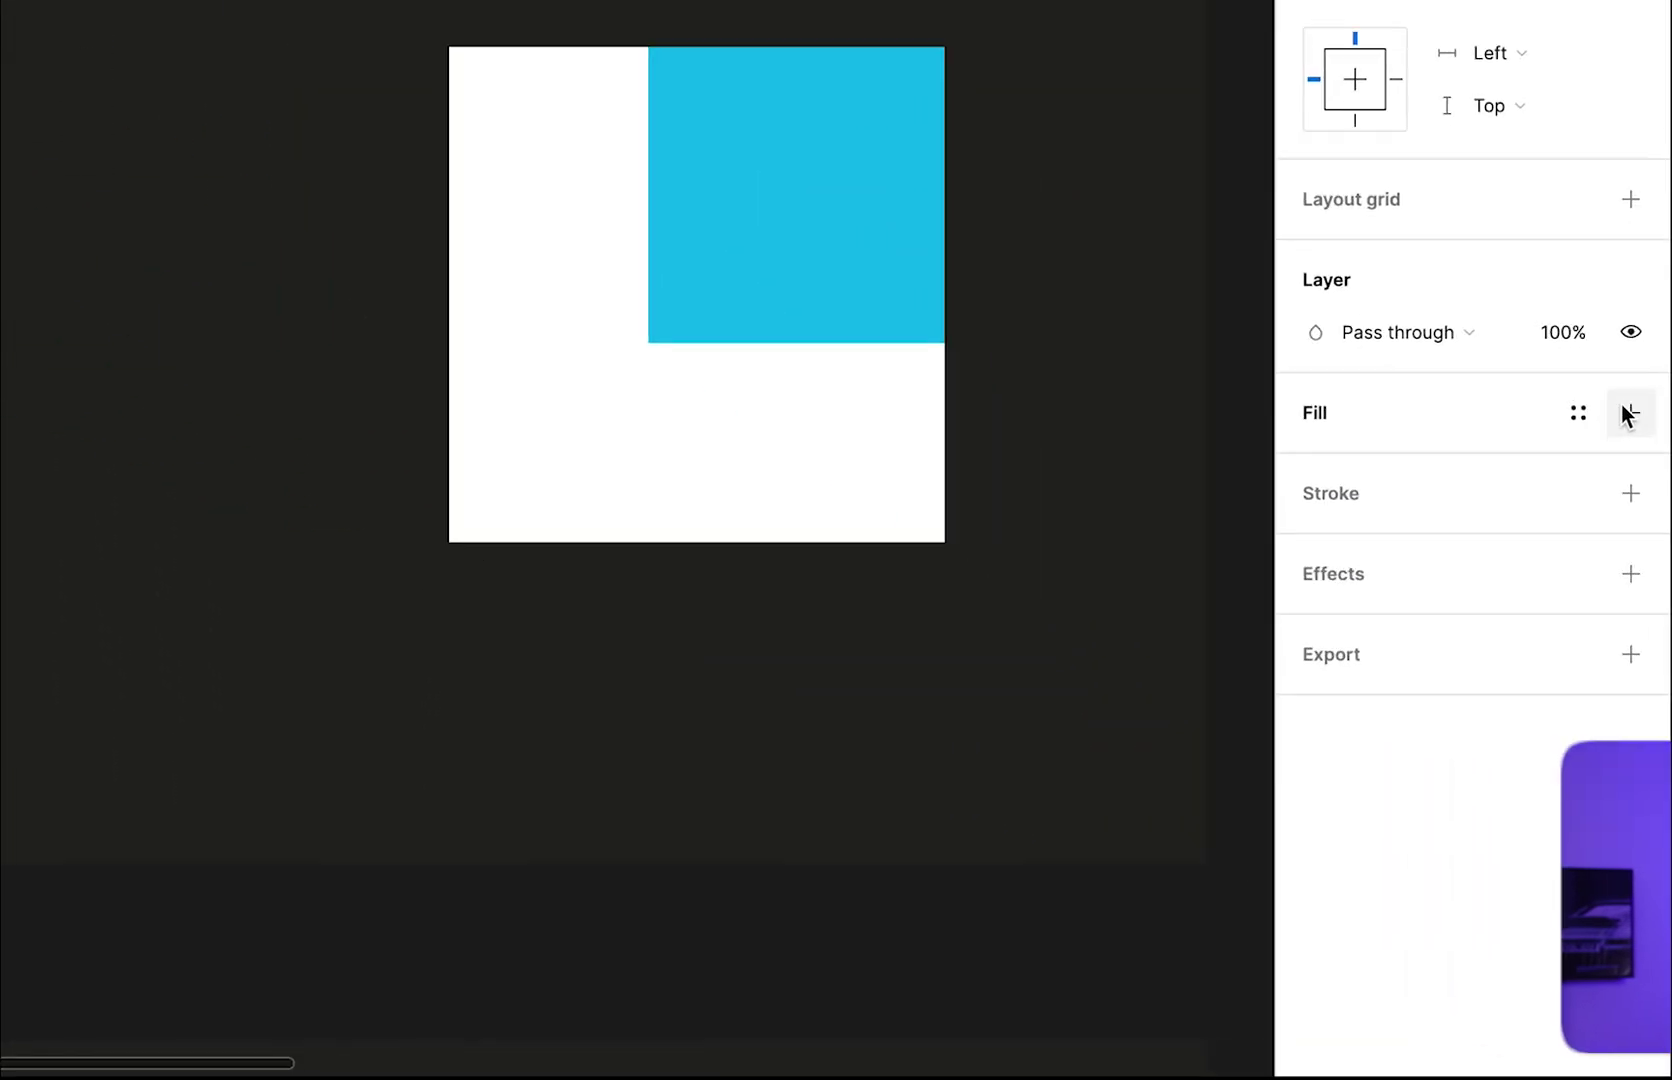
pyautogui.click(1627, 342)
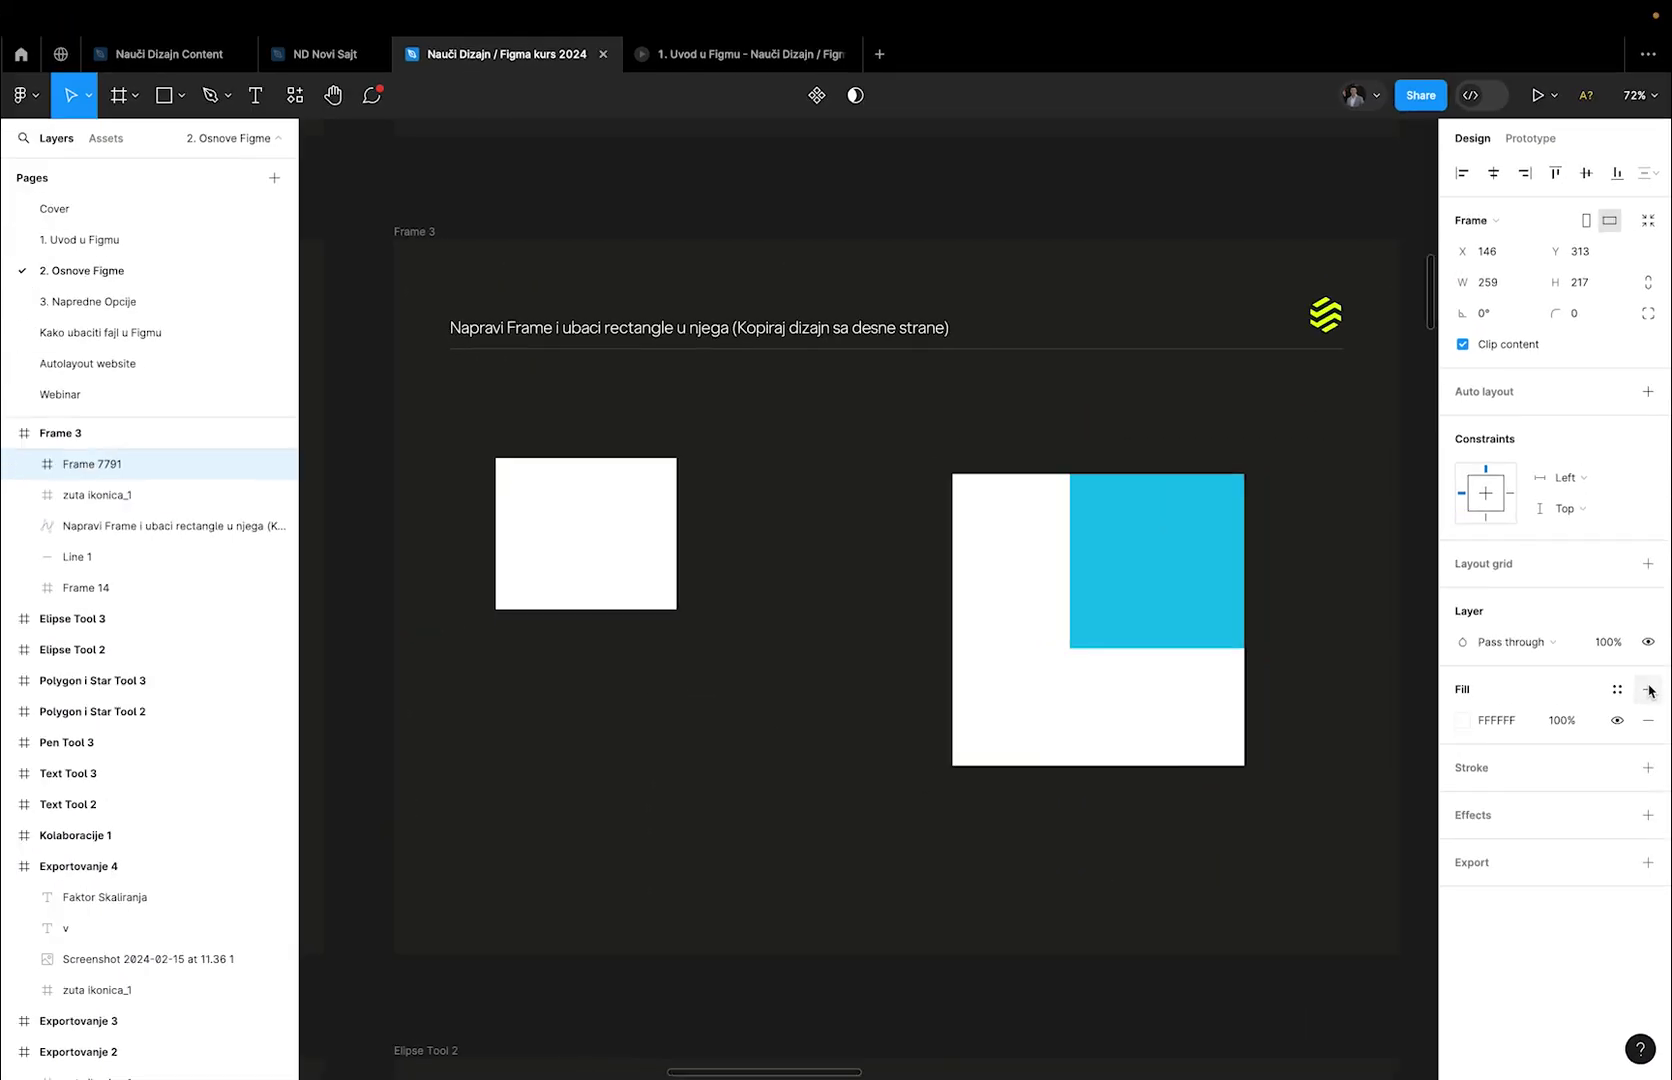
# Resize Frame 7791 to 418×418 with proportions locked, then check the reference square's size.
pyautogui.click(1490, 282)
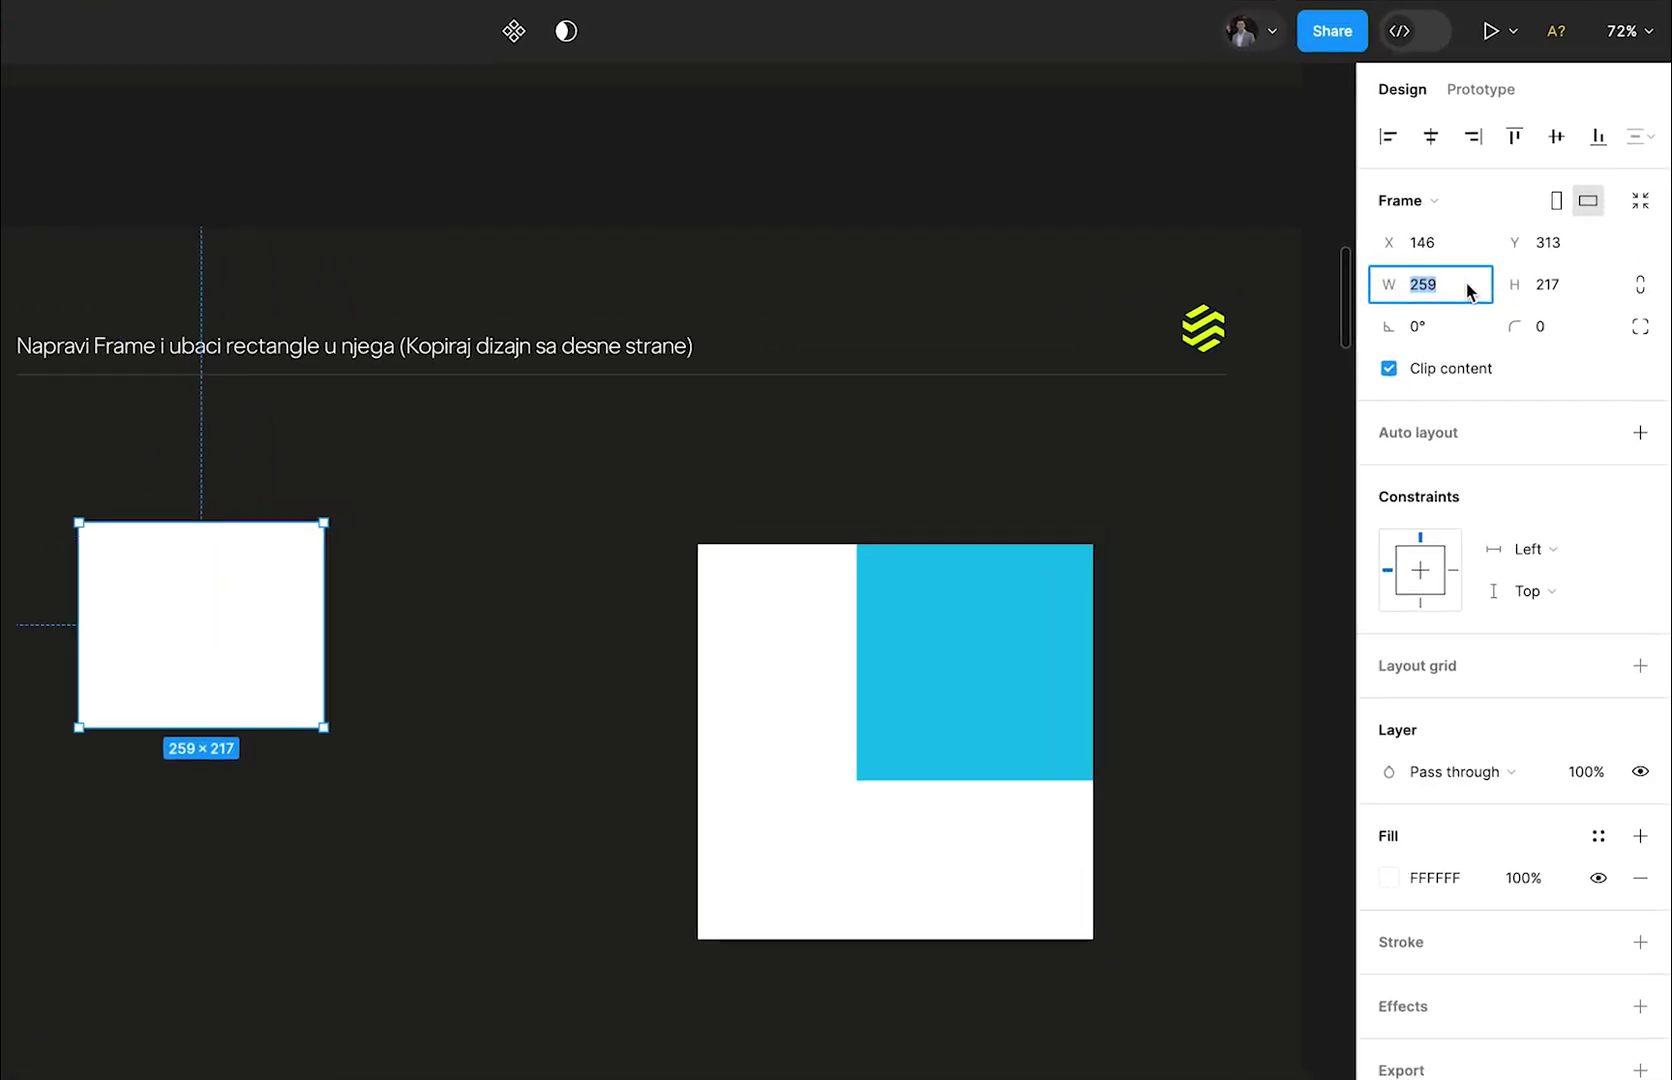
pyautogui.write('418')
pyautogui.press('Return')
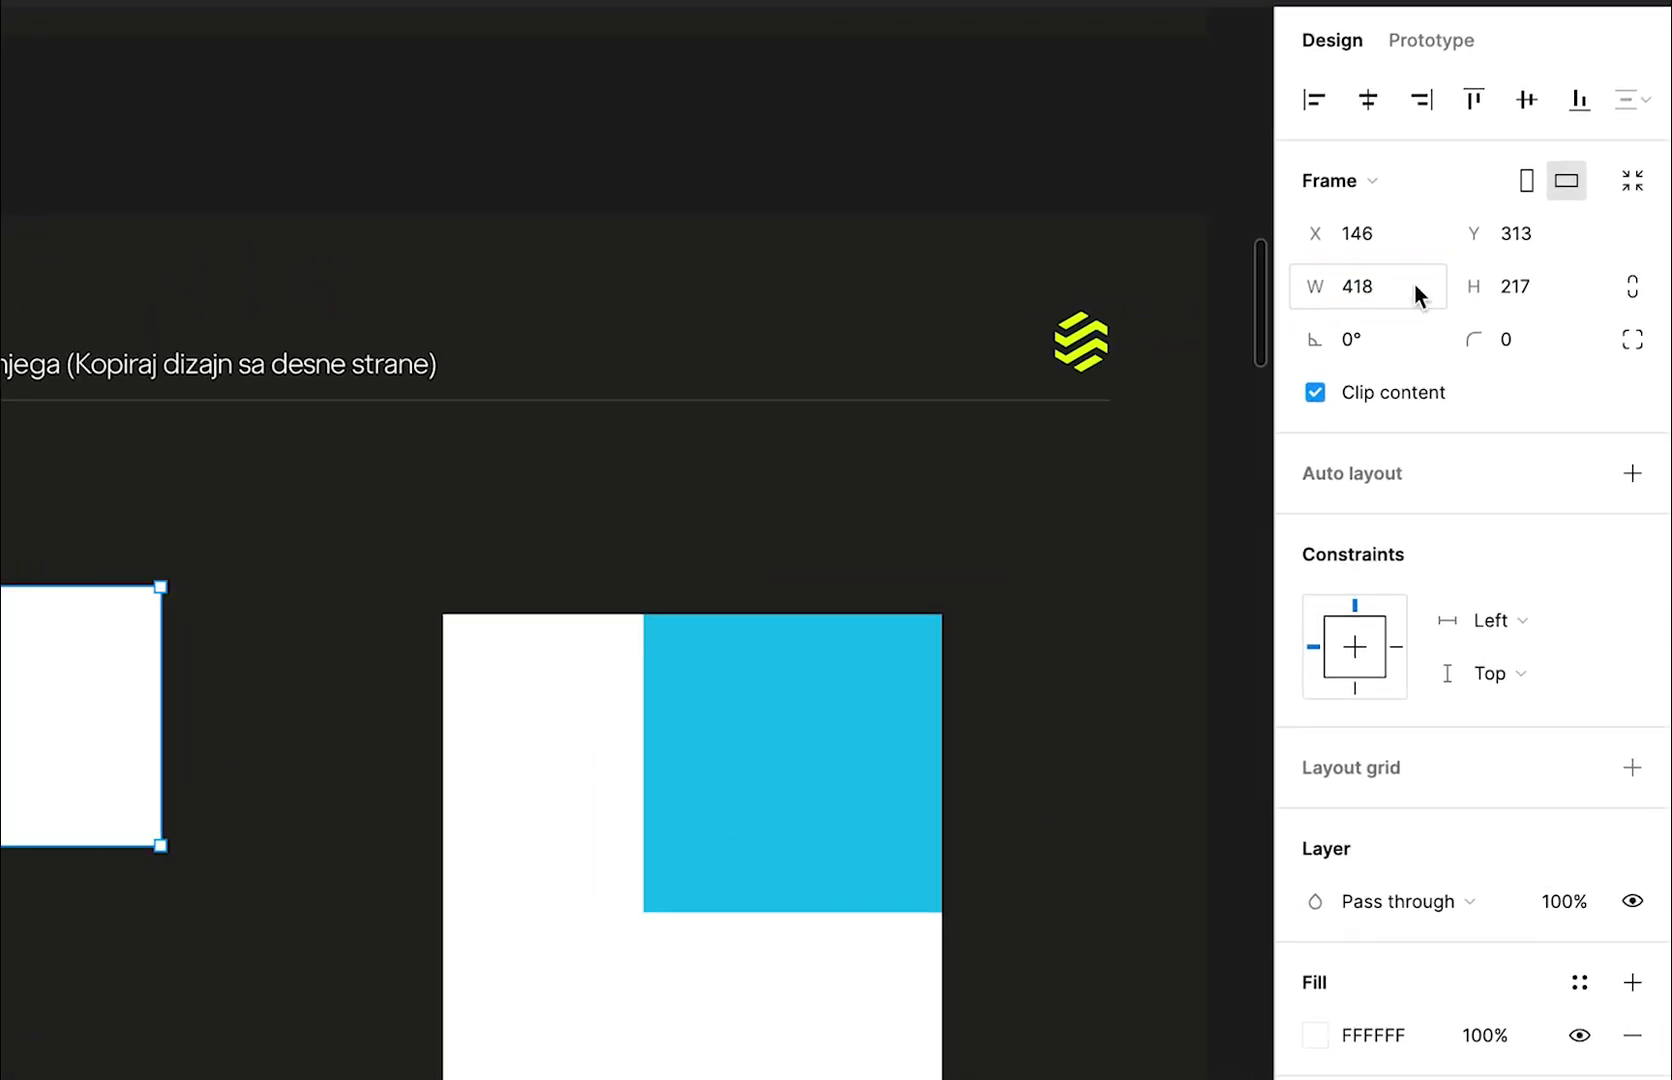
pyautogui.write('418')
pyautogui.press('Return')
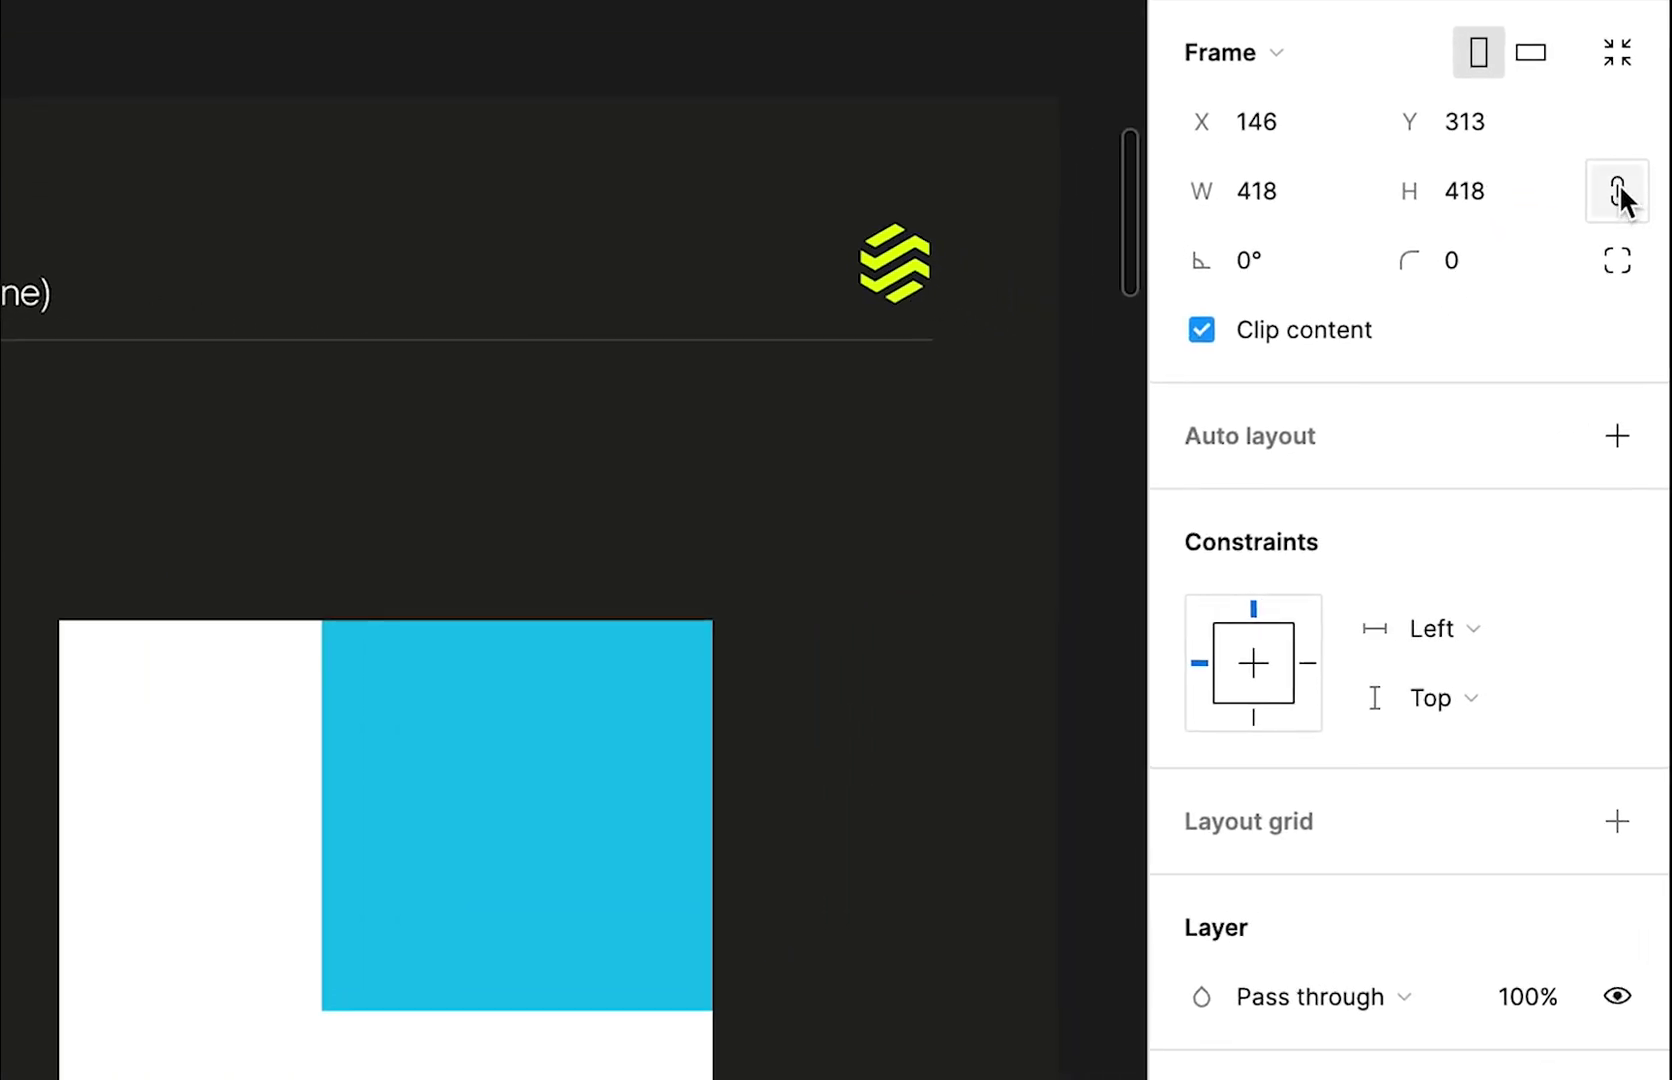
pyautogui.click(1617, 191)
pyautogui.click(1490, 193)
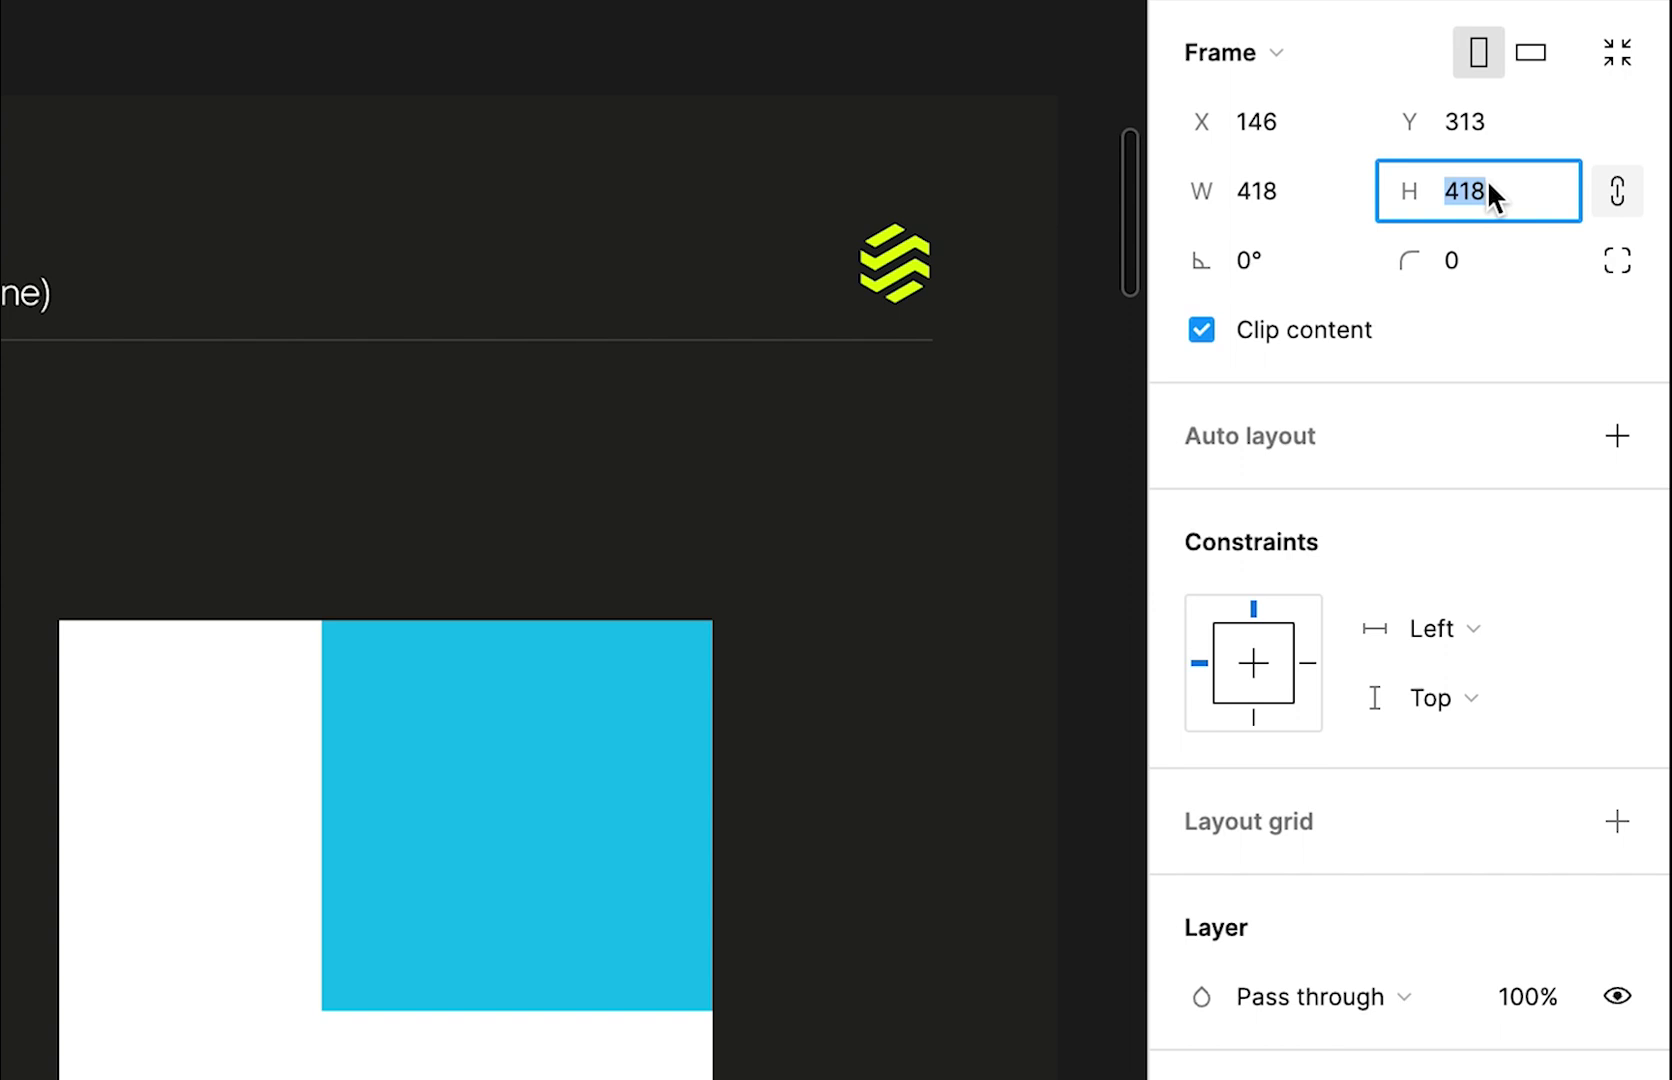
pyautogui.hotkey('shift', 'Up')
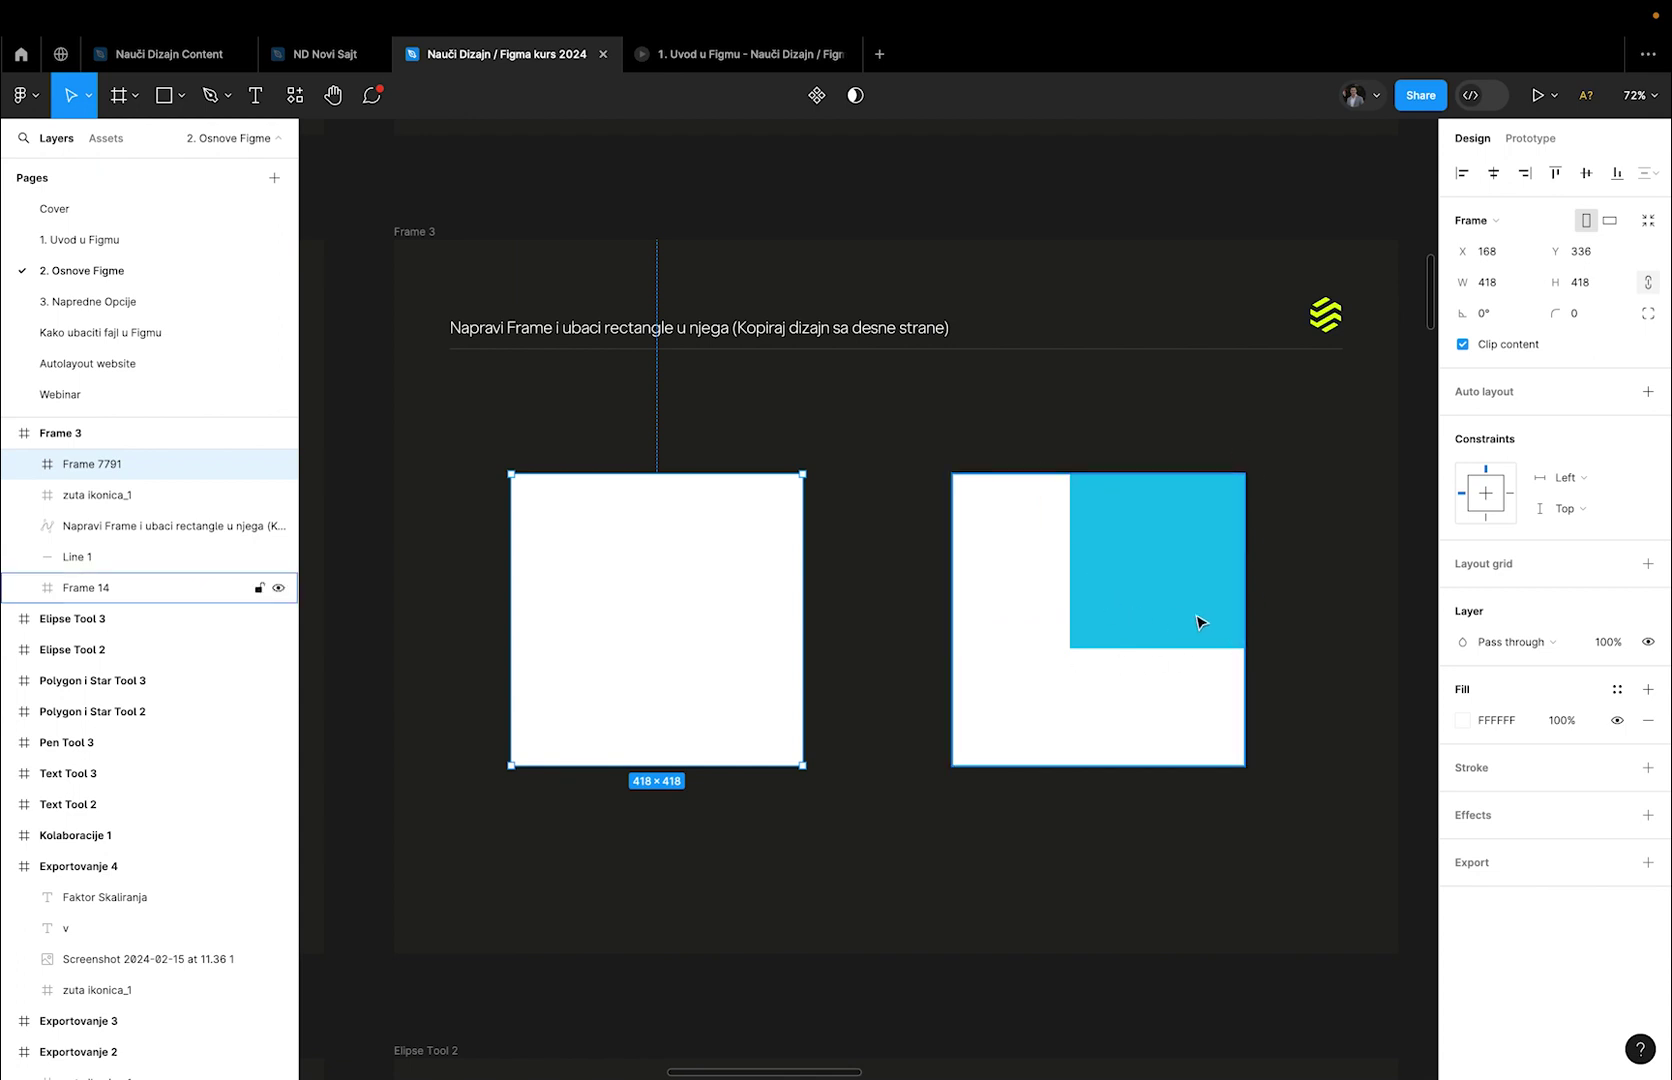
pyautogui.click(1130, 526)
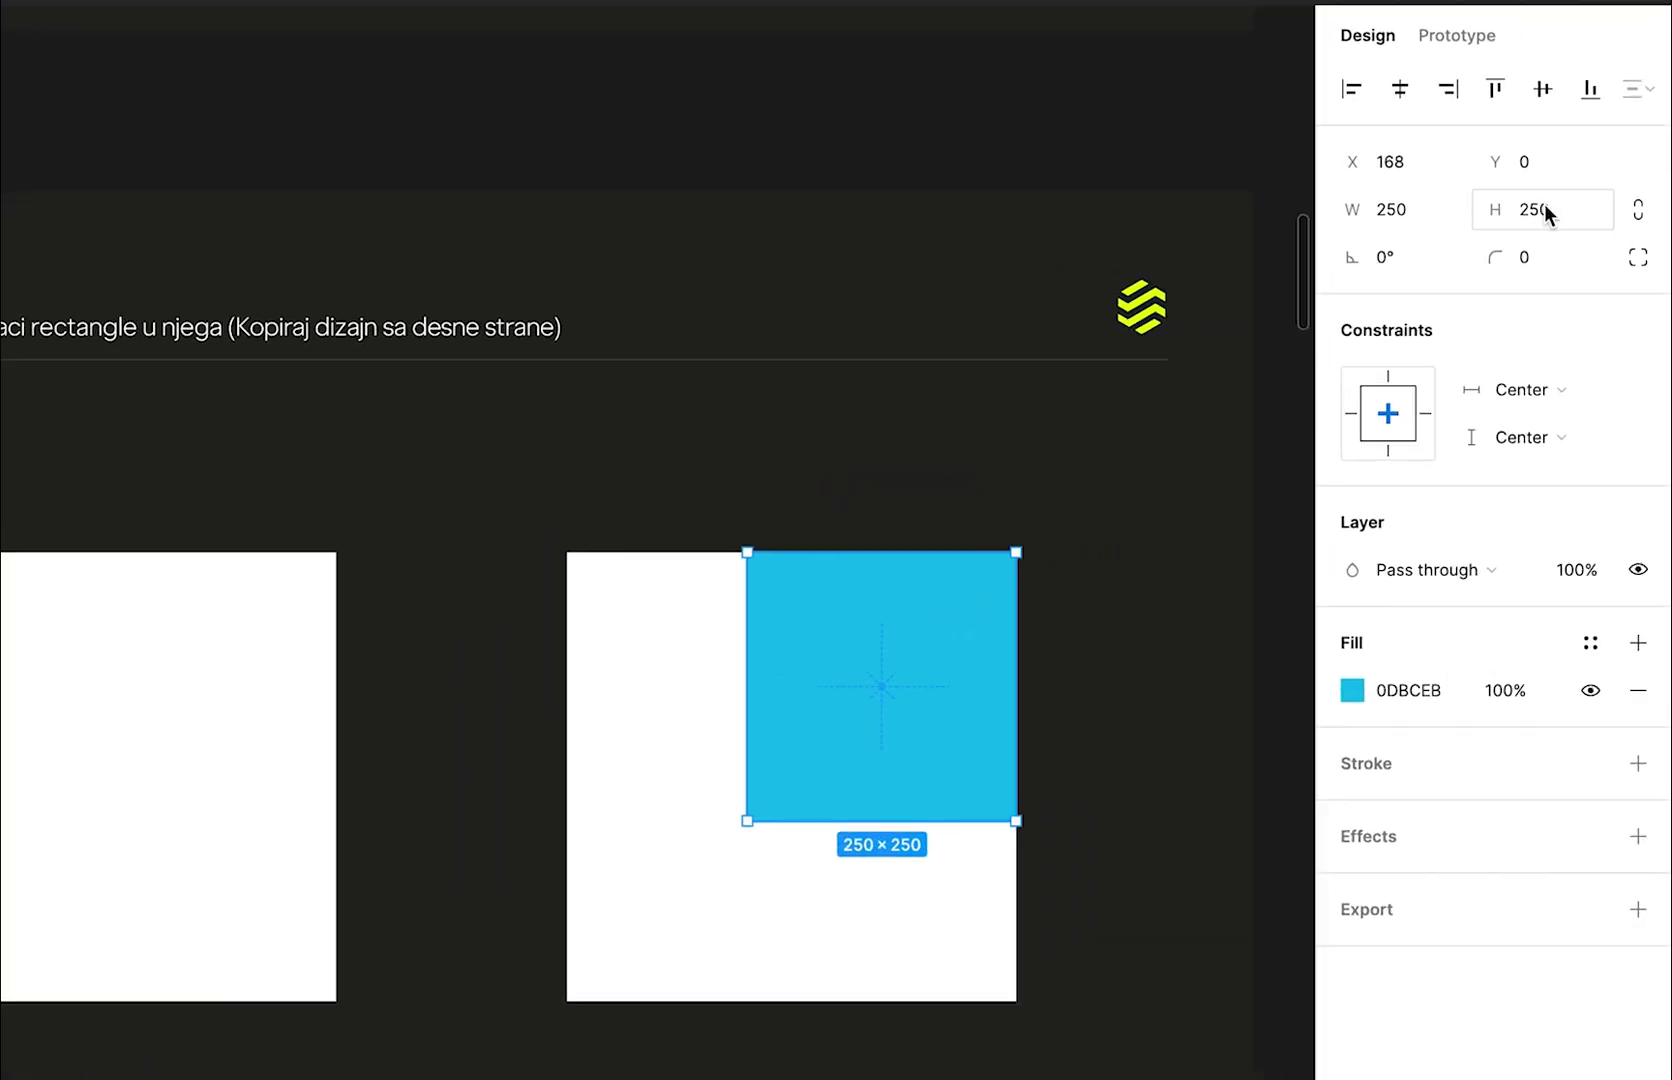
# Draw grey Rectangle 5565, about 156×139, near the top of Frame 7791.
pyautogui.press('r')
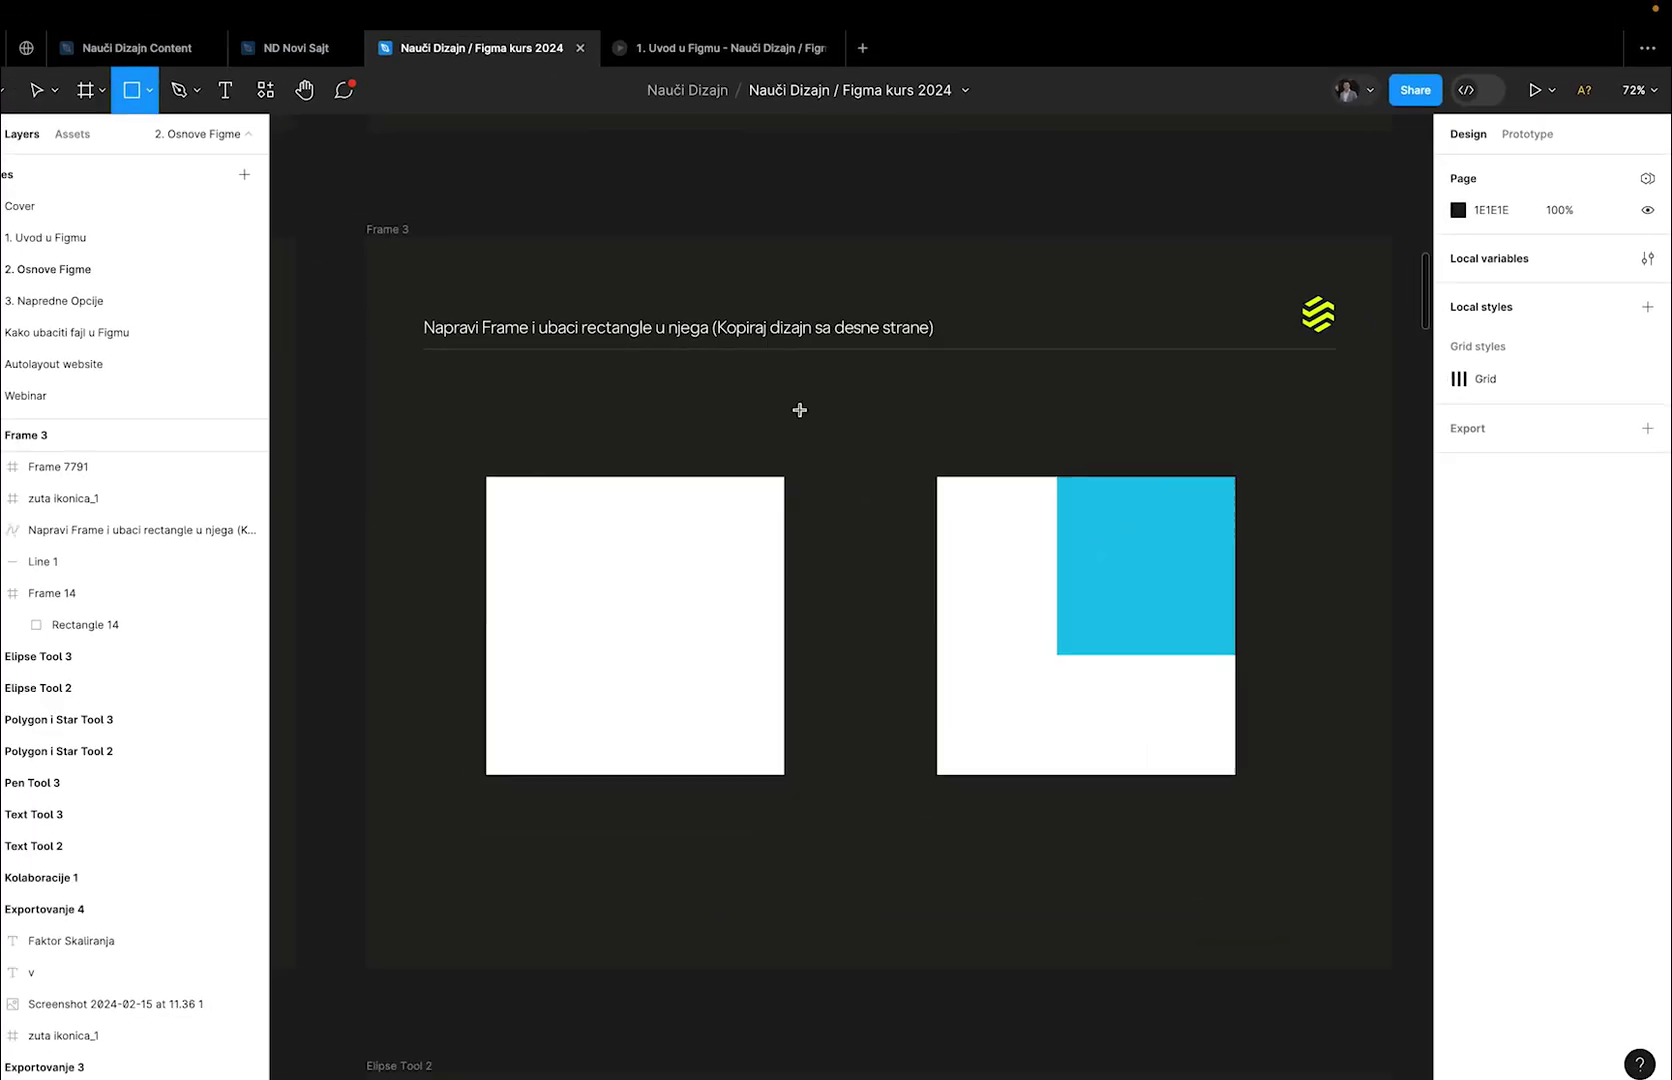
pyautogui.moveTo(607, 515); pyautogui.dragTo(760, 683)
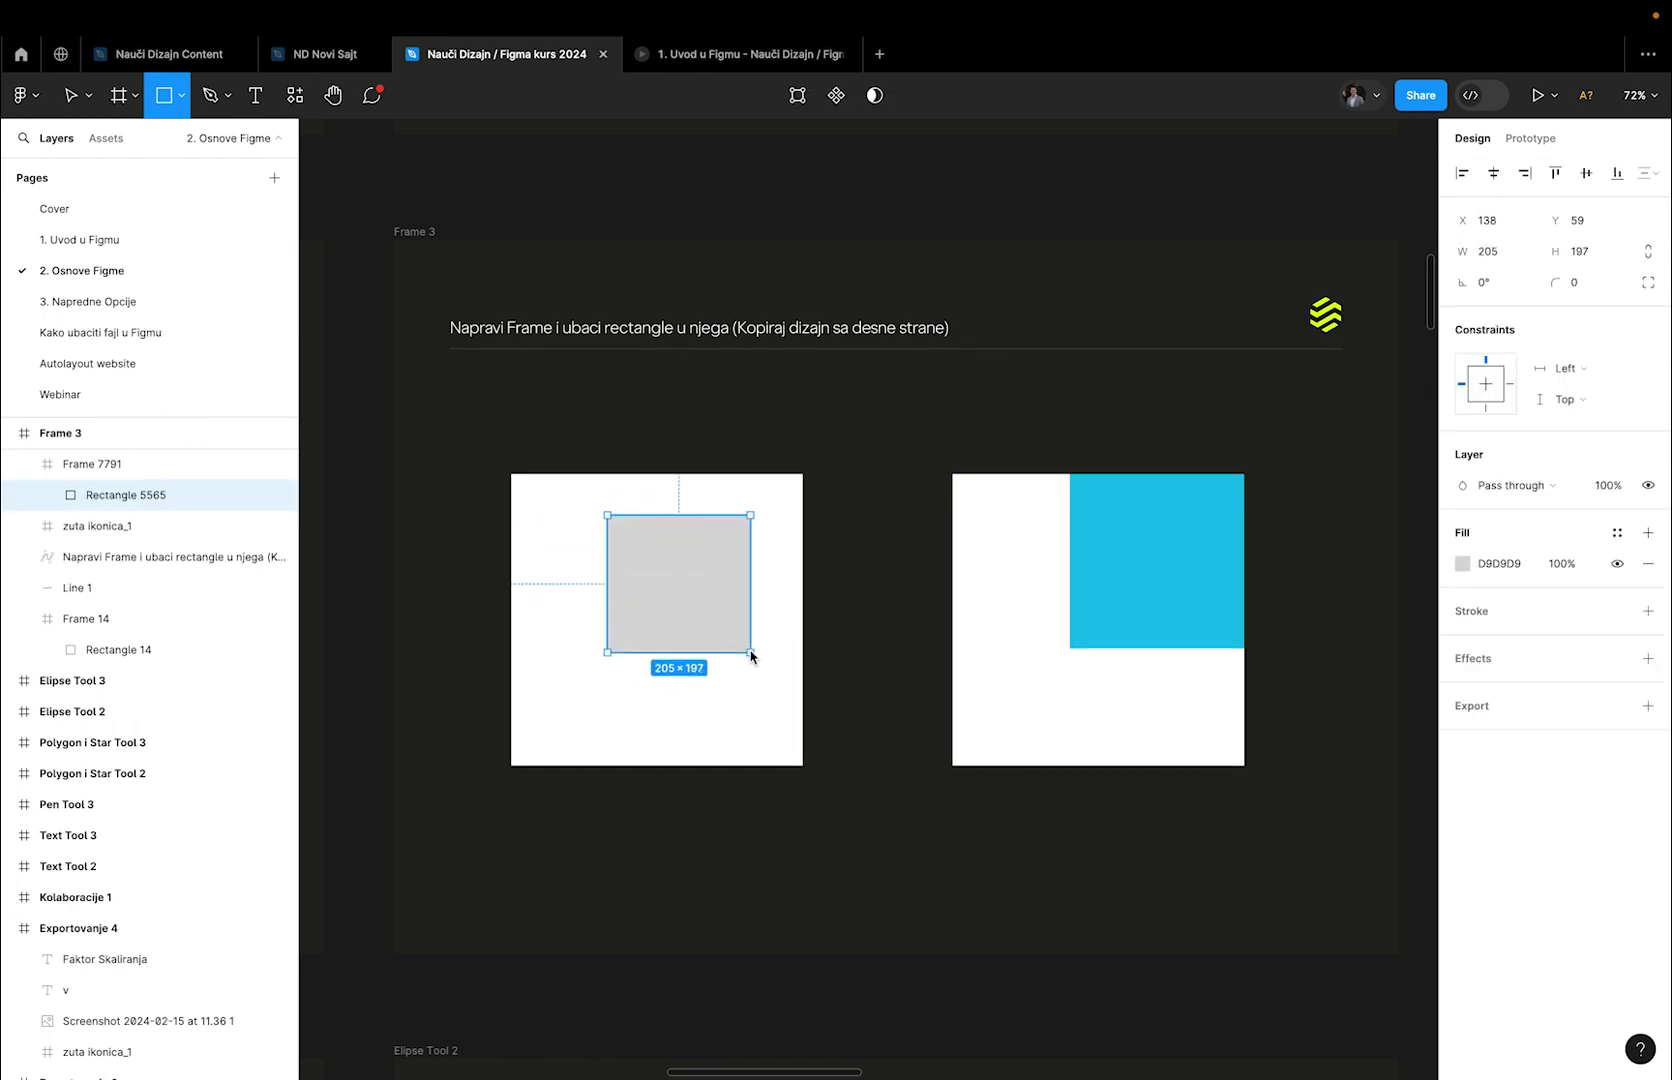
pyautogui.moveTo(760, 683)
pyautogui.mouseDown()
pyautogui.moveTo(728, 631)
pyautogui.moveTo(578, 504)
pyautogui.moveTo(698, 508)
pyautogui.moveTo(590, 509)
pyautogui.moveTo(637, 542)
pyautogui.mouseUp()
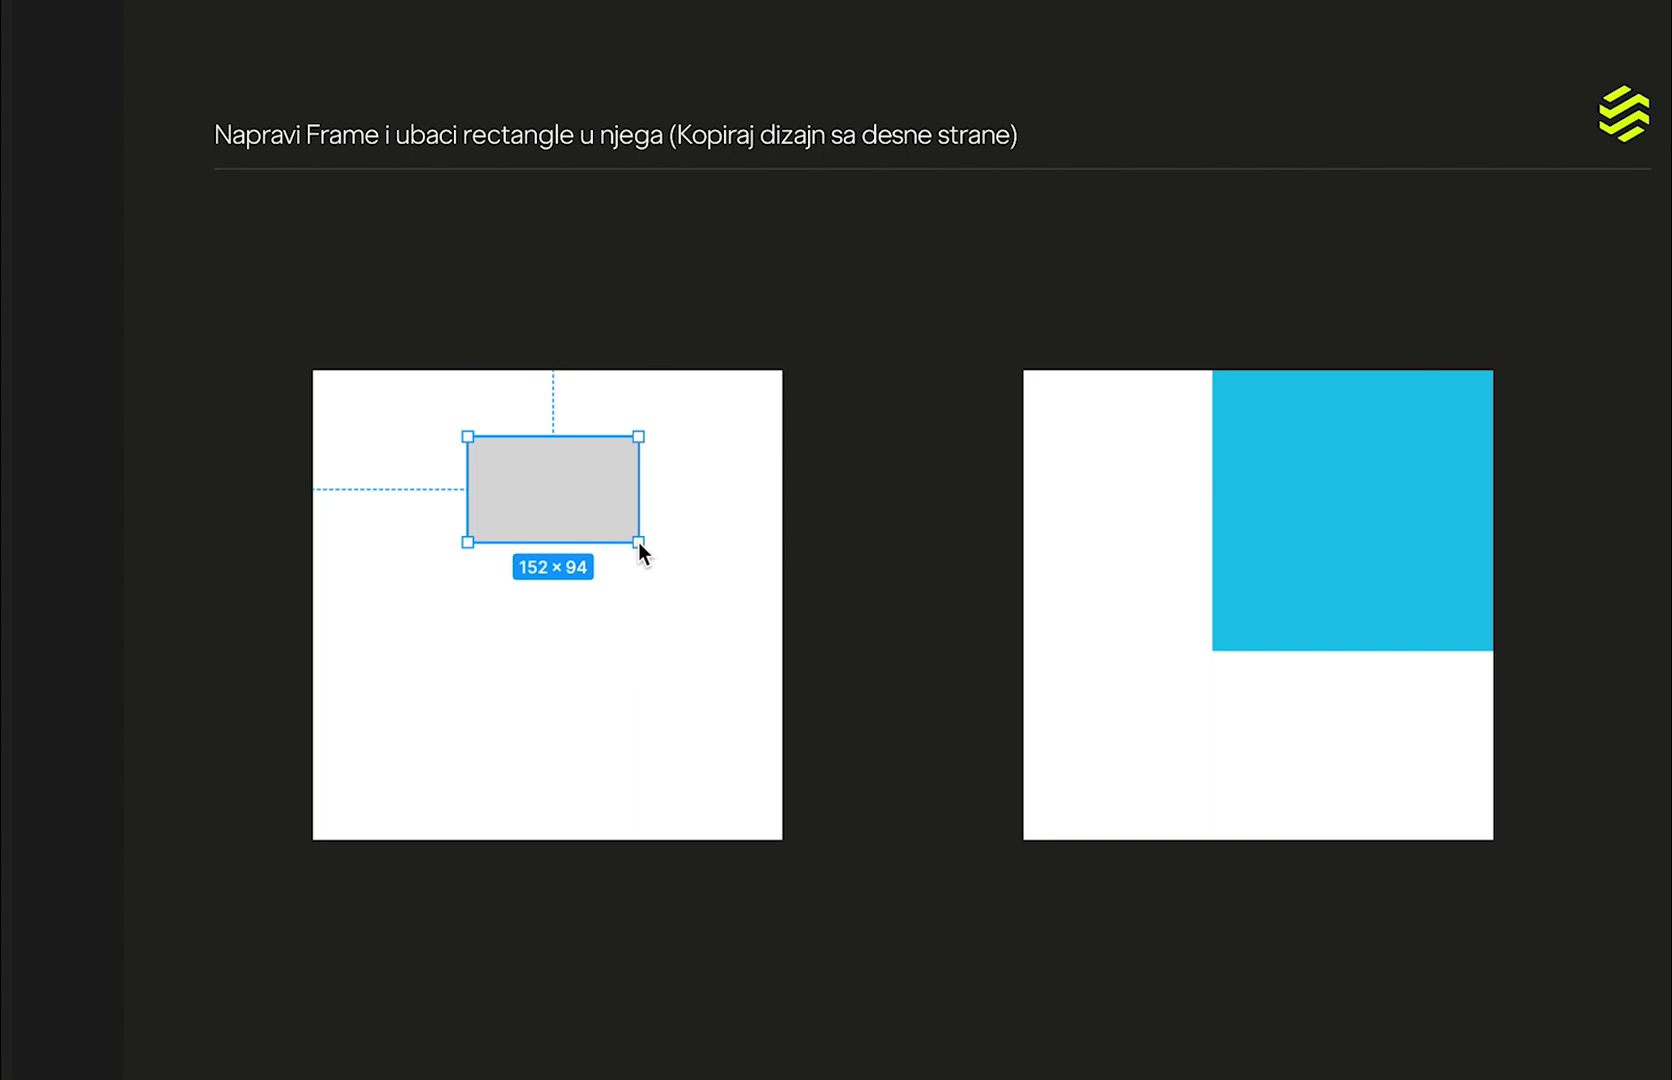
pyautogui.moveTo(637, 542)
pyautogui.mouseDown()
pyautogui.moveTo(690, 709)
pyautogui.moveTo(522, 490)
pyautogui.moveTo(657, 578)
pyautogui.moveTo(567, 586)
pyautogui.moveTo(746, 627)
pyautogui.moveTo(503, 481)
pyautogui.moveTo(653, 631)
pyautogui.moveTo(672, 474)
pyautogui.moveTo(709, 520)
pyautogui.moveTo(612, 493)
pyautogui.moveTo(664, 575)
pyautogui.moveTo(634, 553)
pyautogui.moveTo(635, 525)
pyautogui.mouseUp()
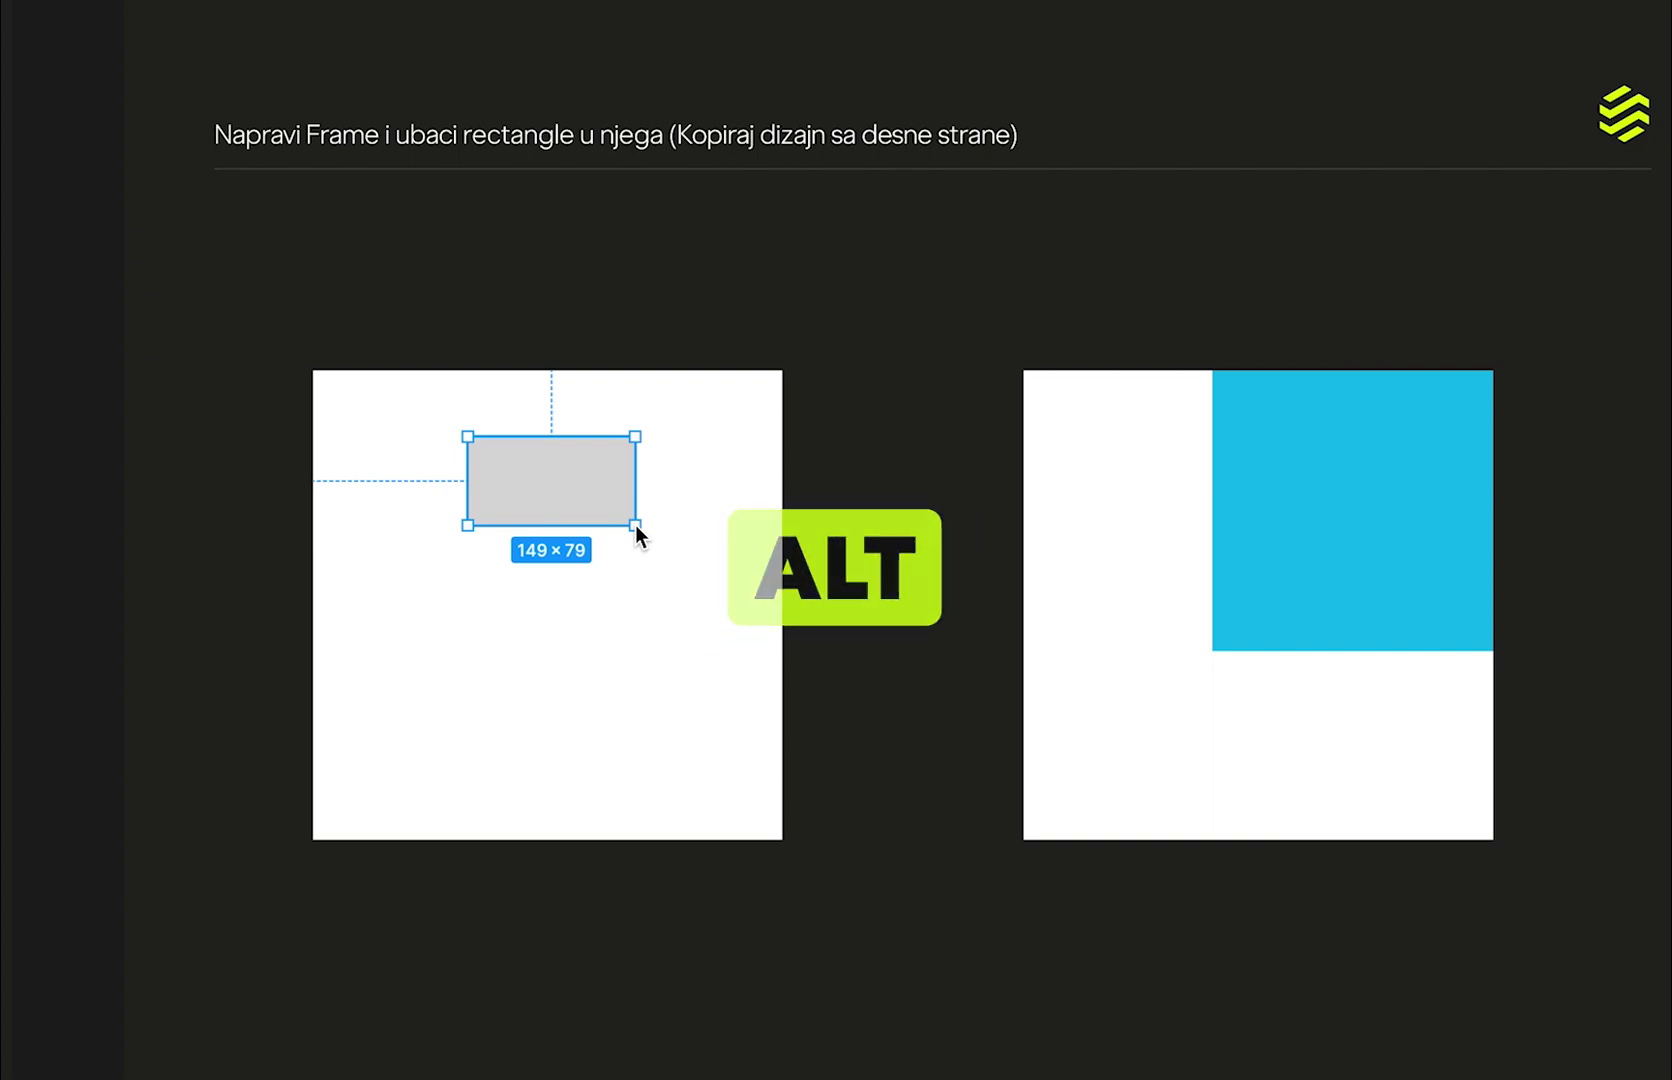
pyautogui.moveTo(635, 525)
pyautogui.mouseDown()
pyautogui.moveTo(475, 430)
pyautogui.moveTo(643, 620)
pyautogui.moveTo(673, 628)
pyautogui.moveTo(470, 438)
pyautogui.moveTo(643, 592)
pyautogui.mouseUp()
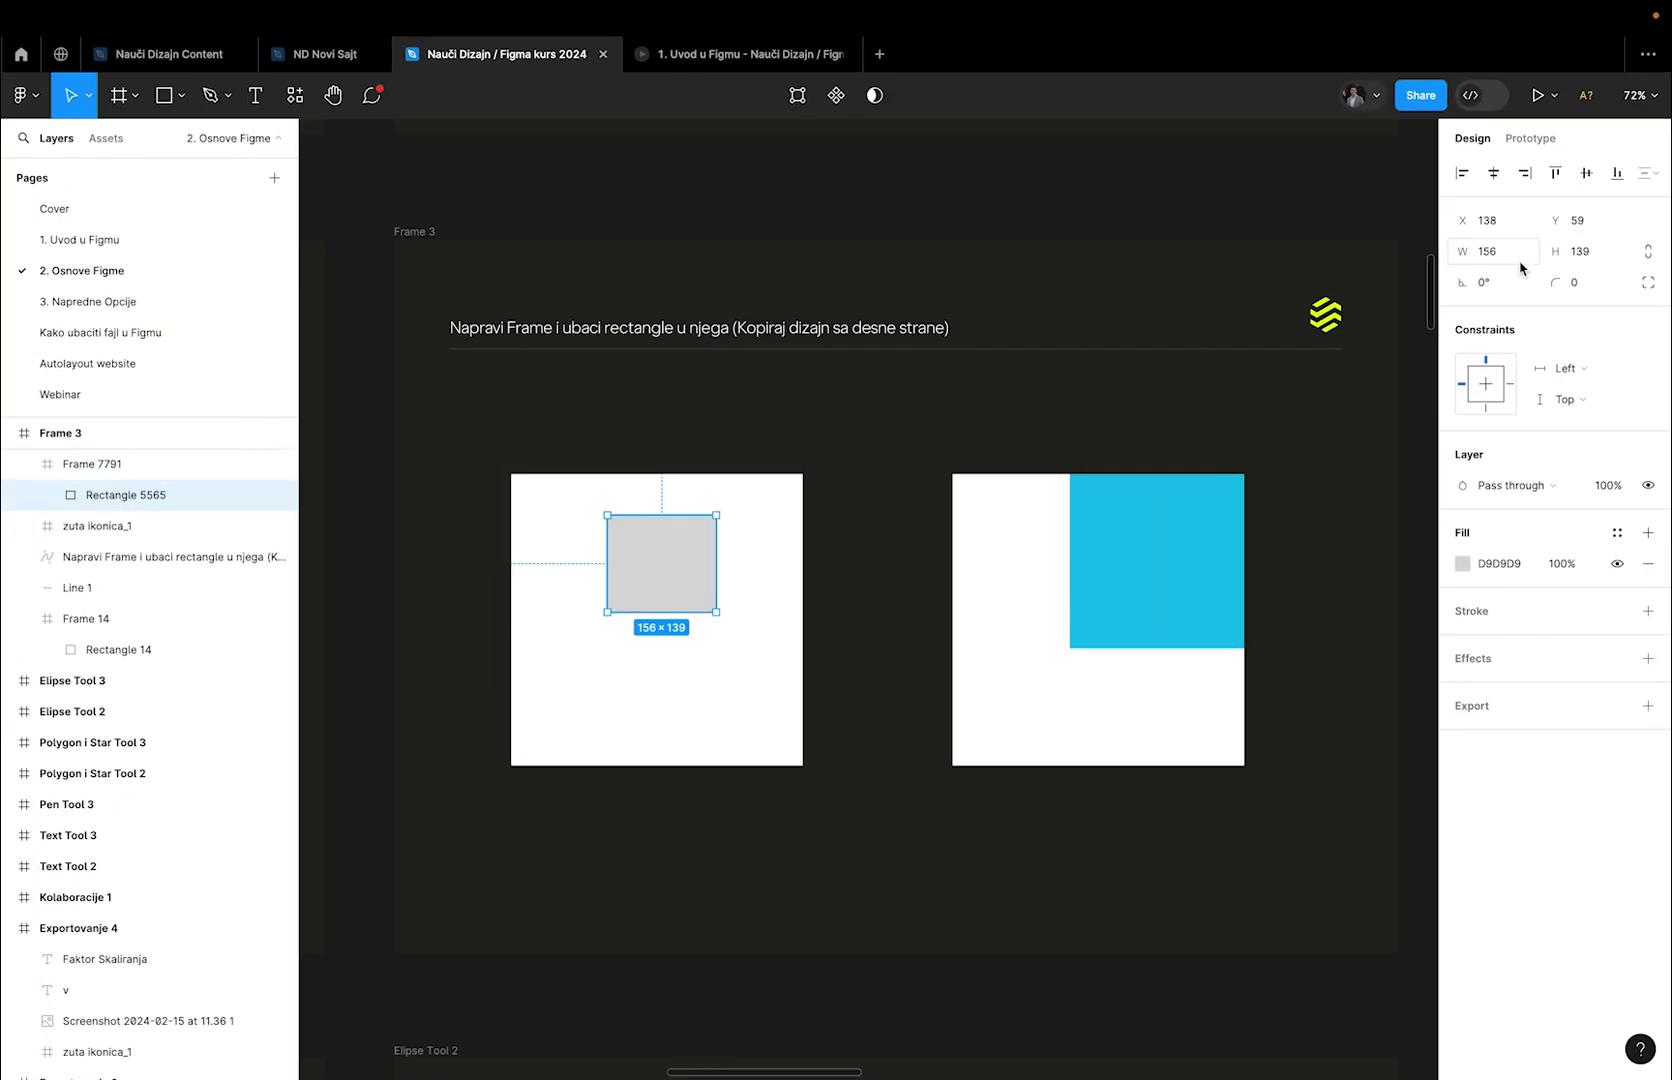
# Set Rectangle 5565's width and height both to 250.
pyautogui.write('250')
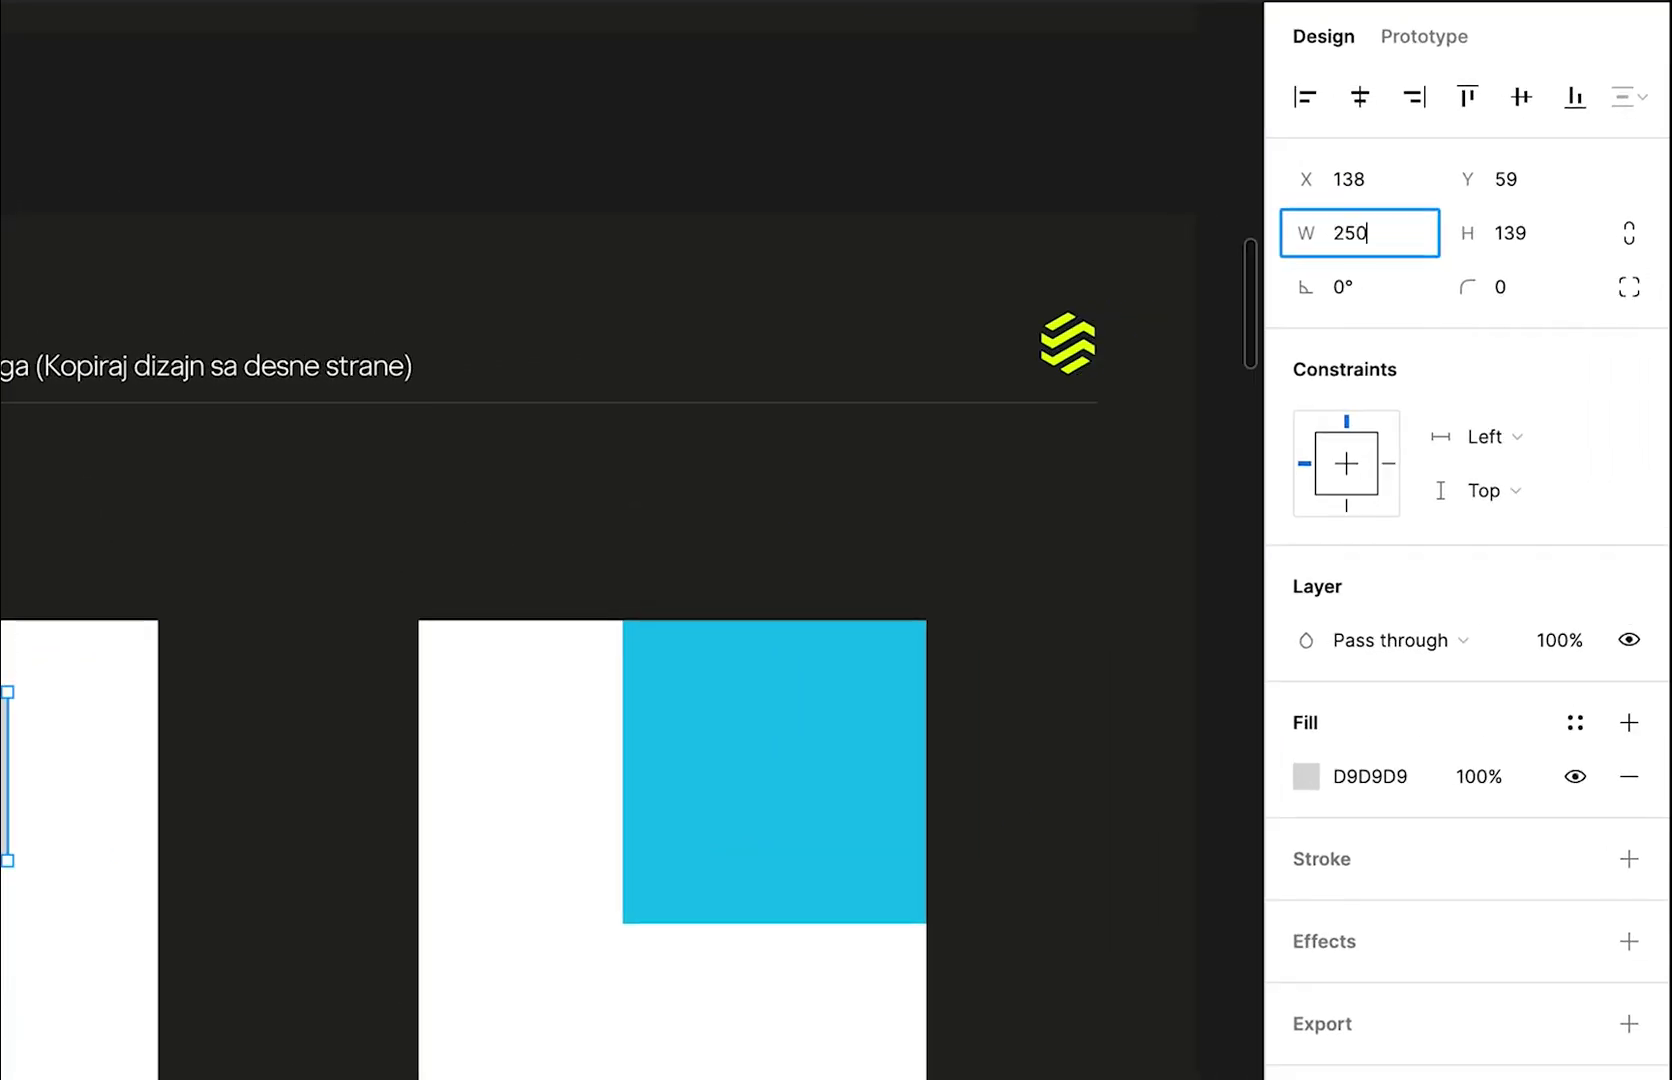
pyautogui.click(1556, 248)
pyautogui.write('50')
pyautogui.press('Return')
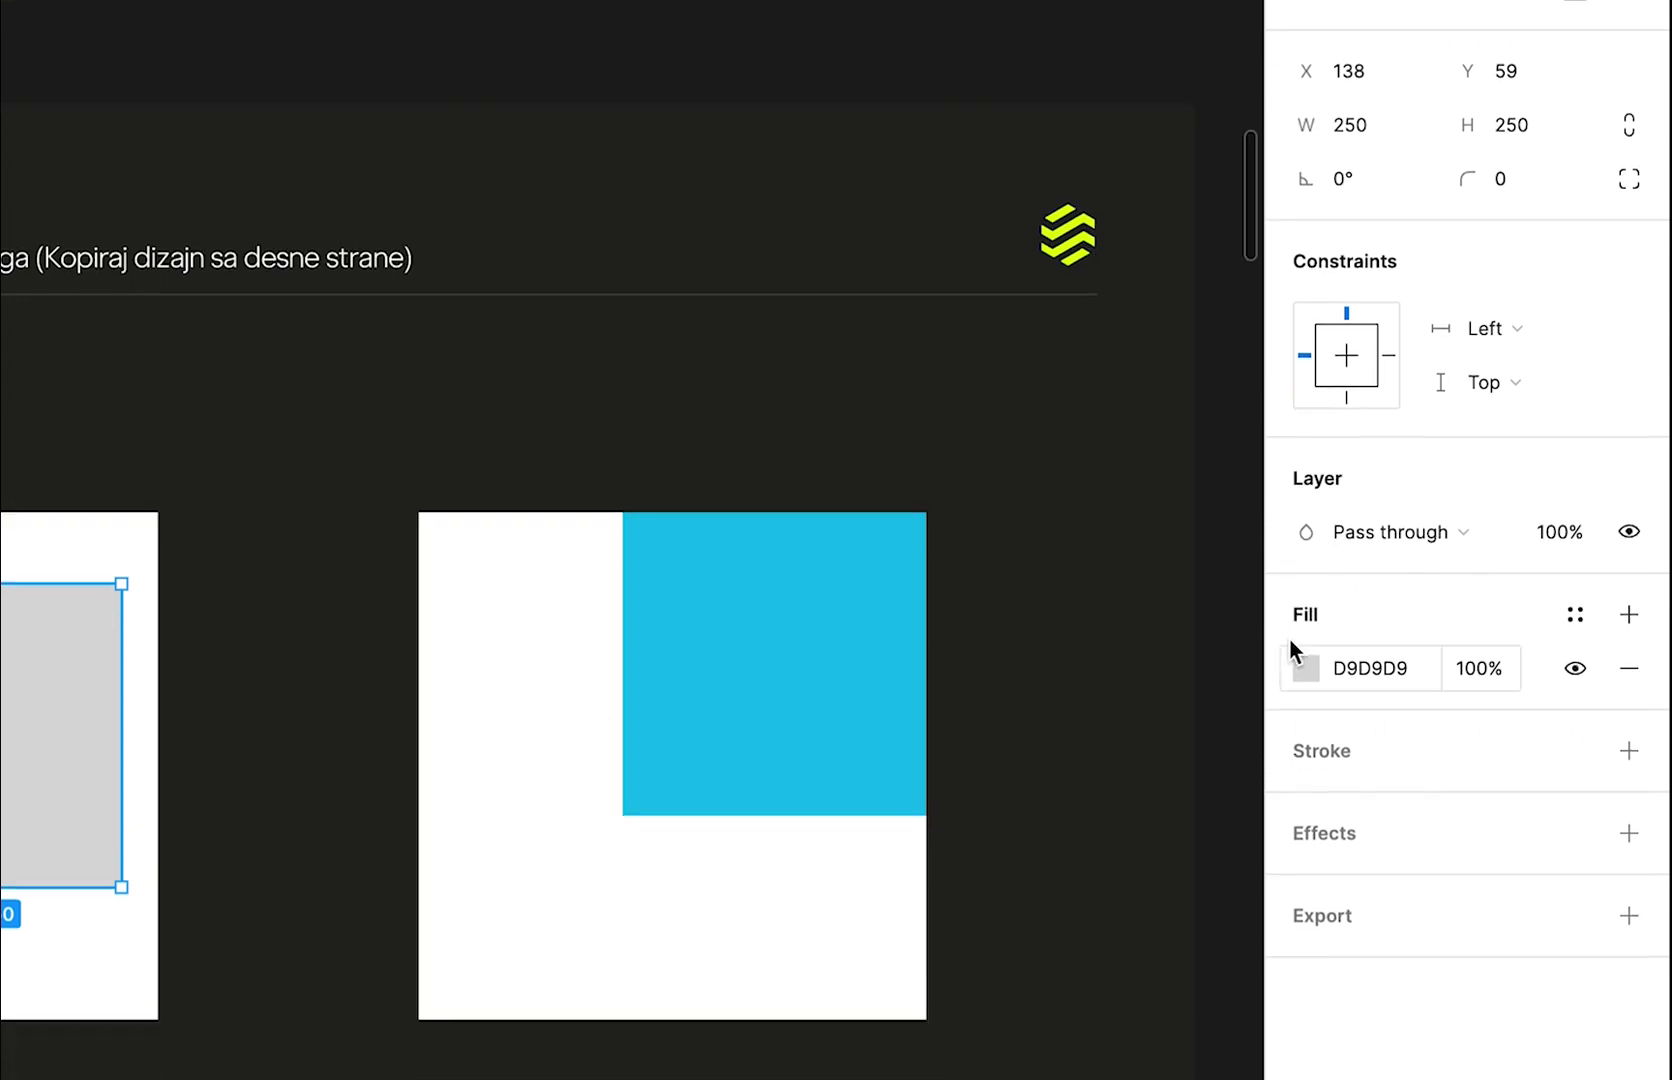
# Sample the reference square's blue, 0DBCEB, into Rectangle 5565's fill with the eyedropper.
pyautogui.click(1306, 184)
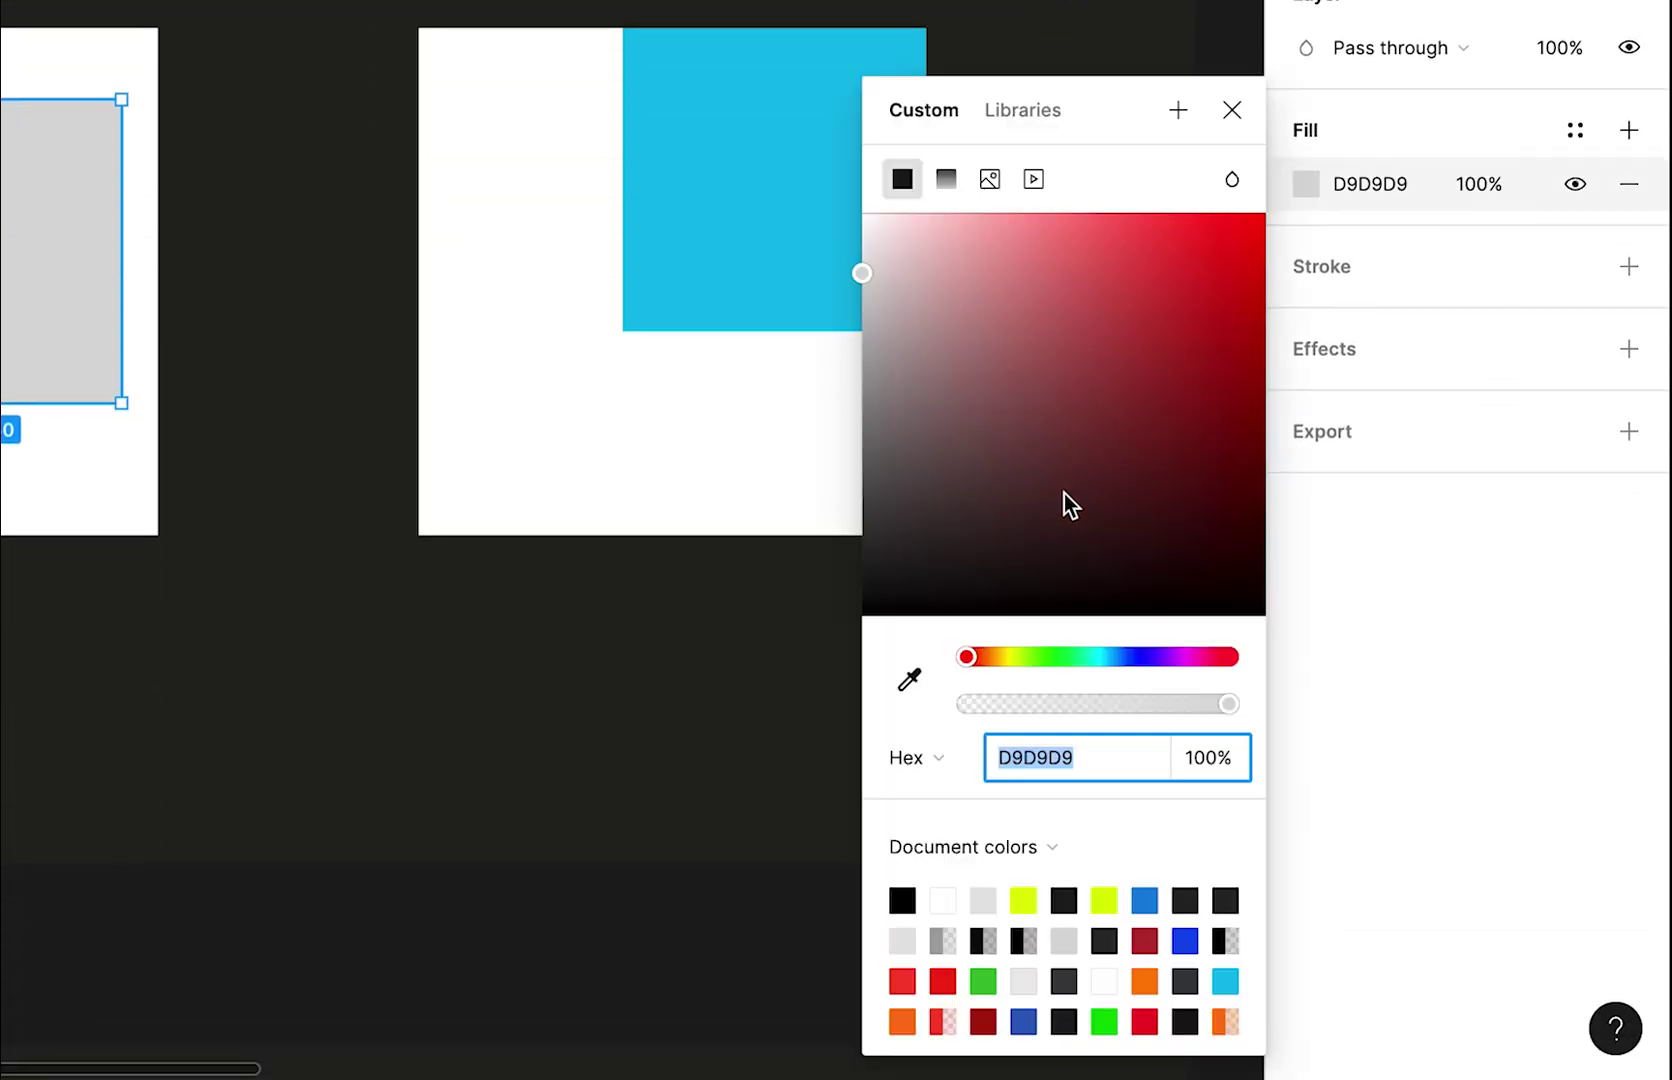
pyautogui.click(914, 688)
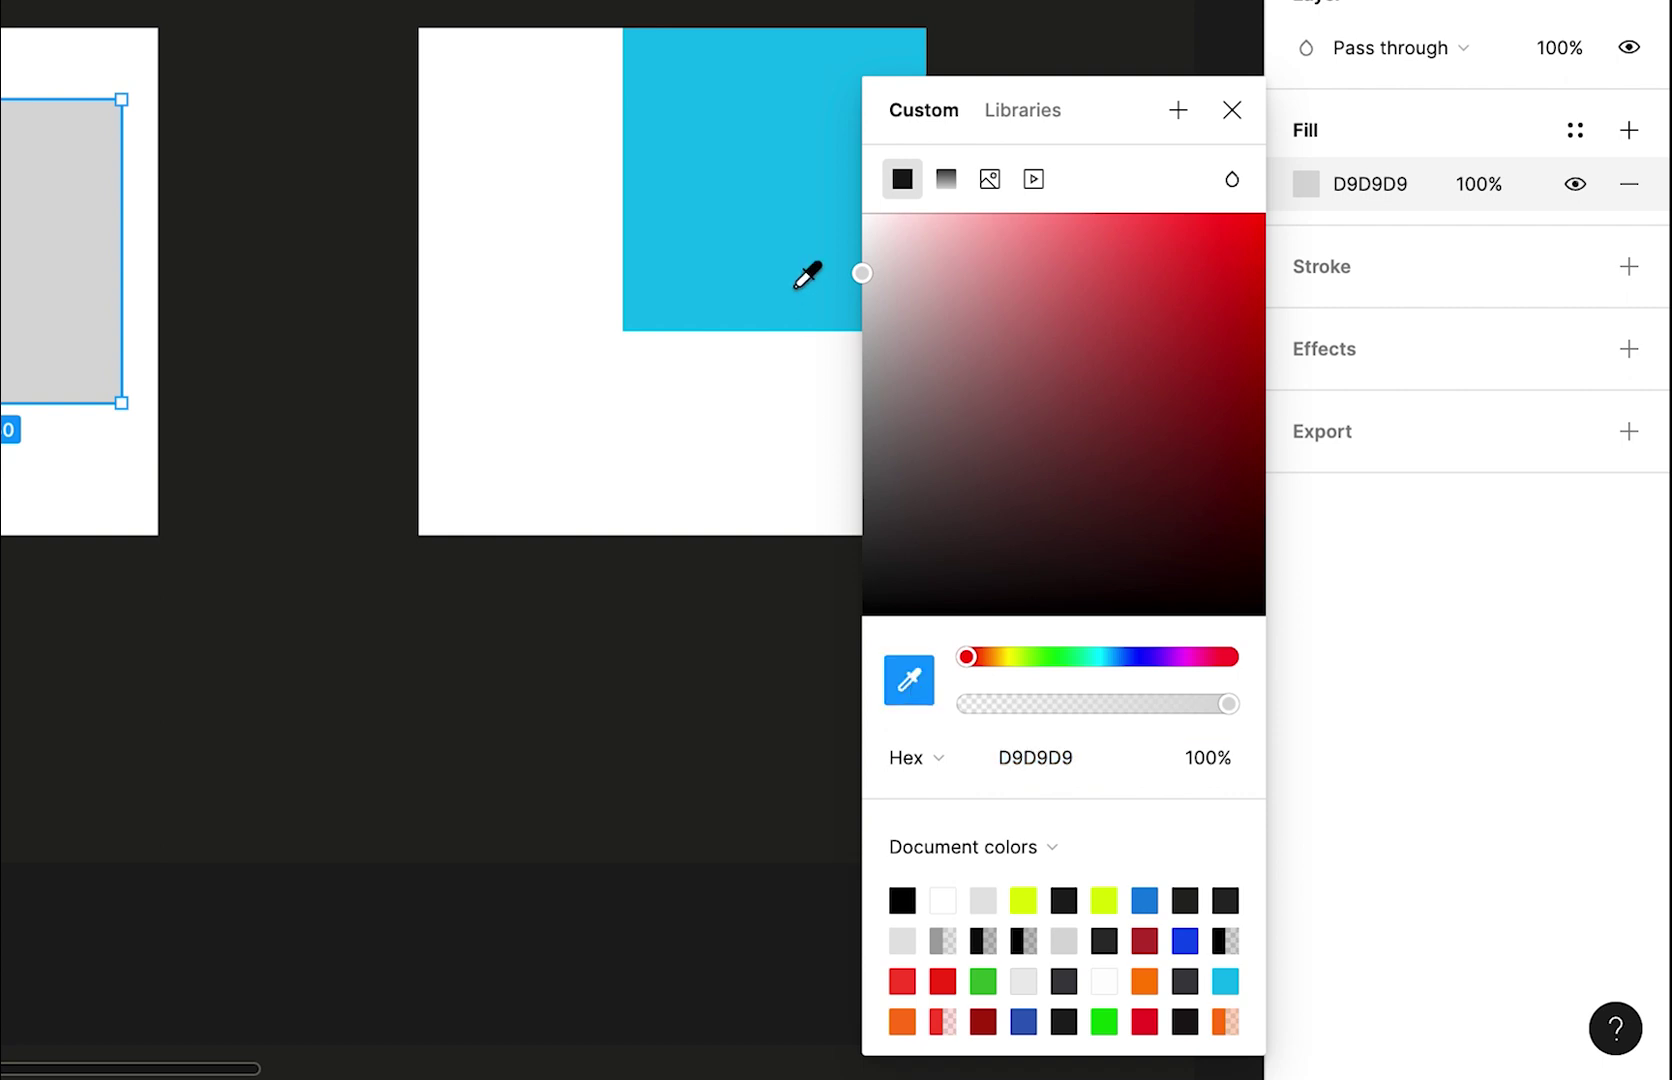
pyautogui.click(769, 172)
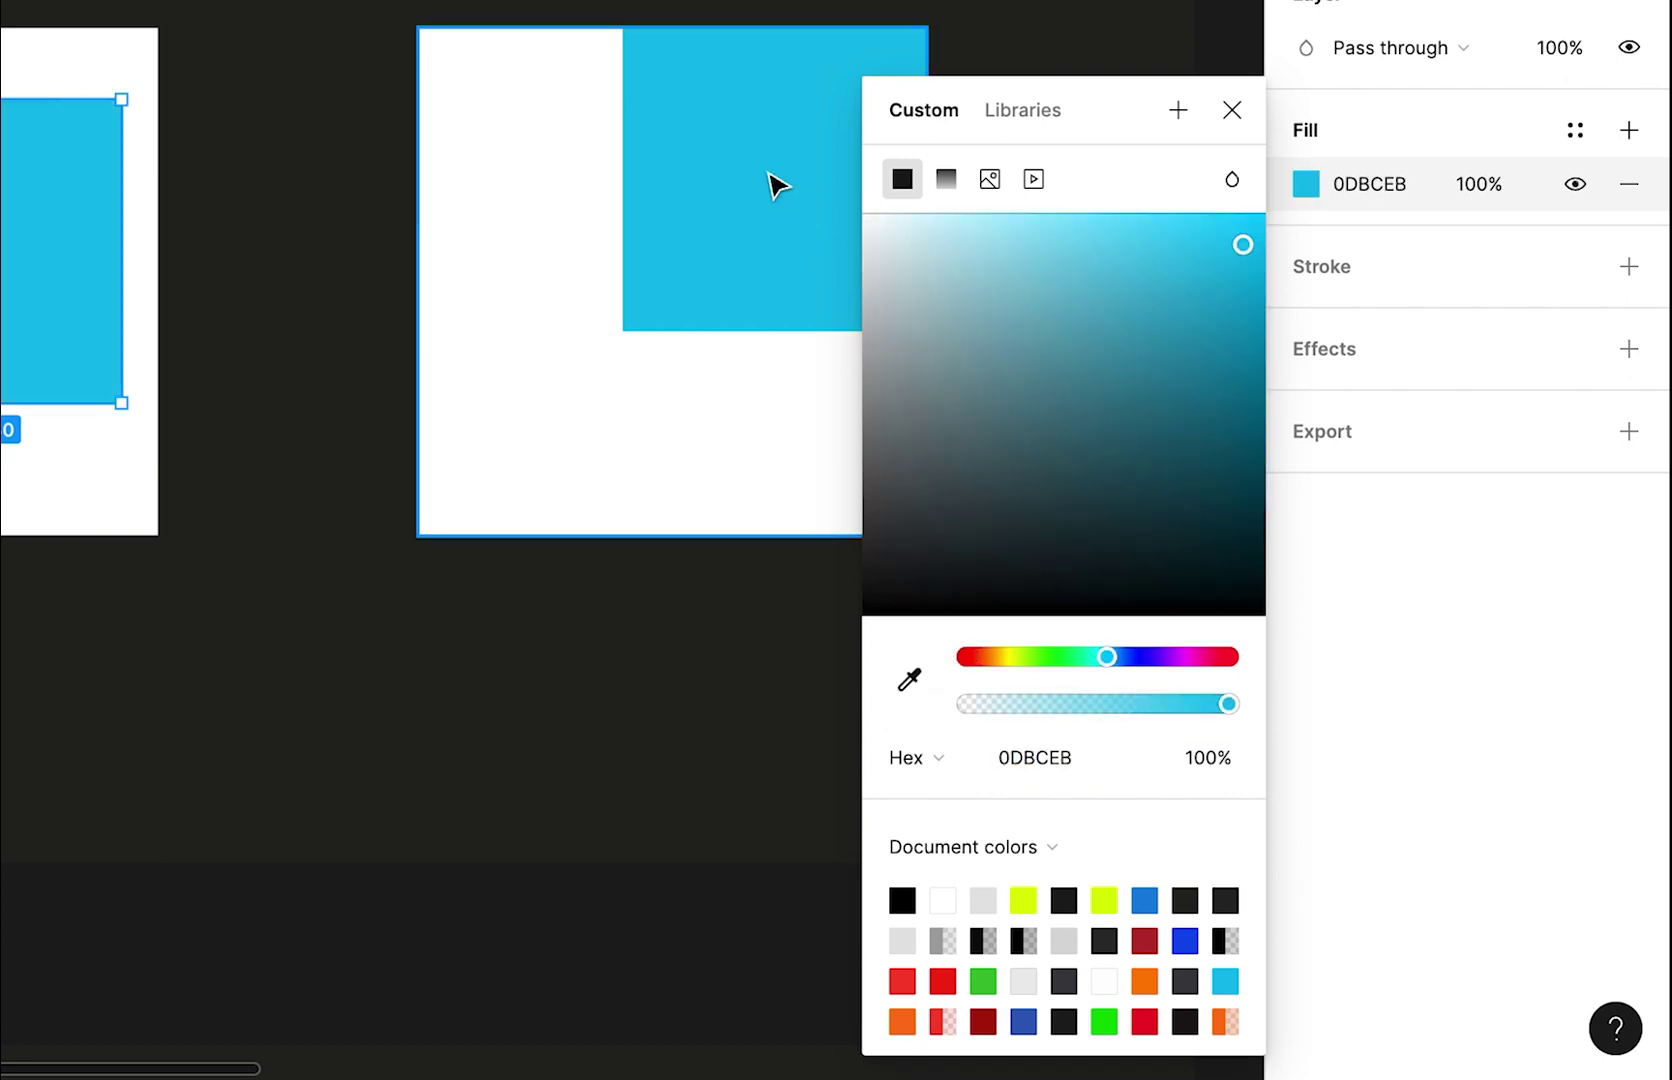
pyautogui.click(908, 684)
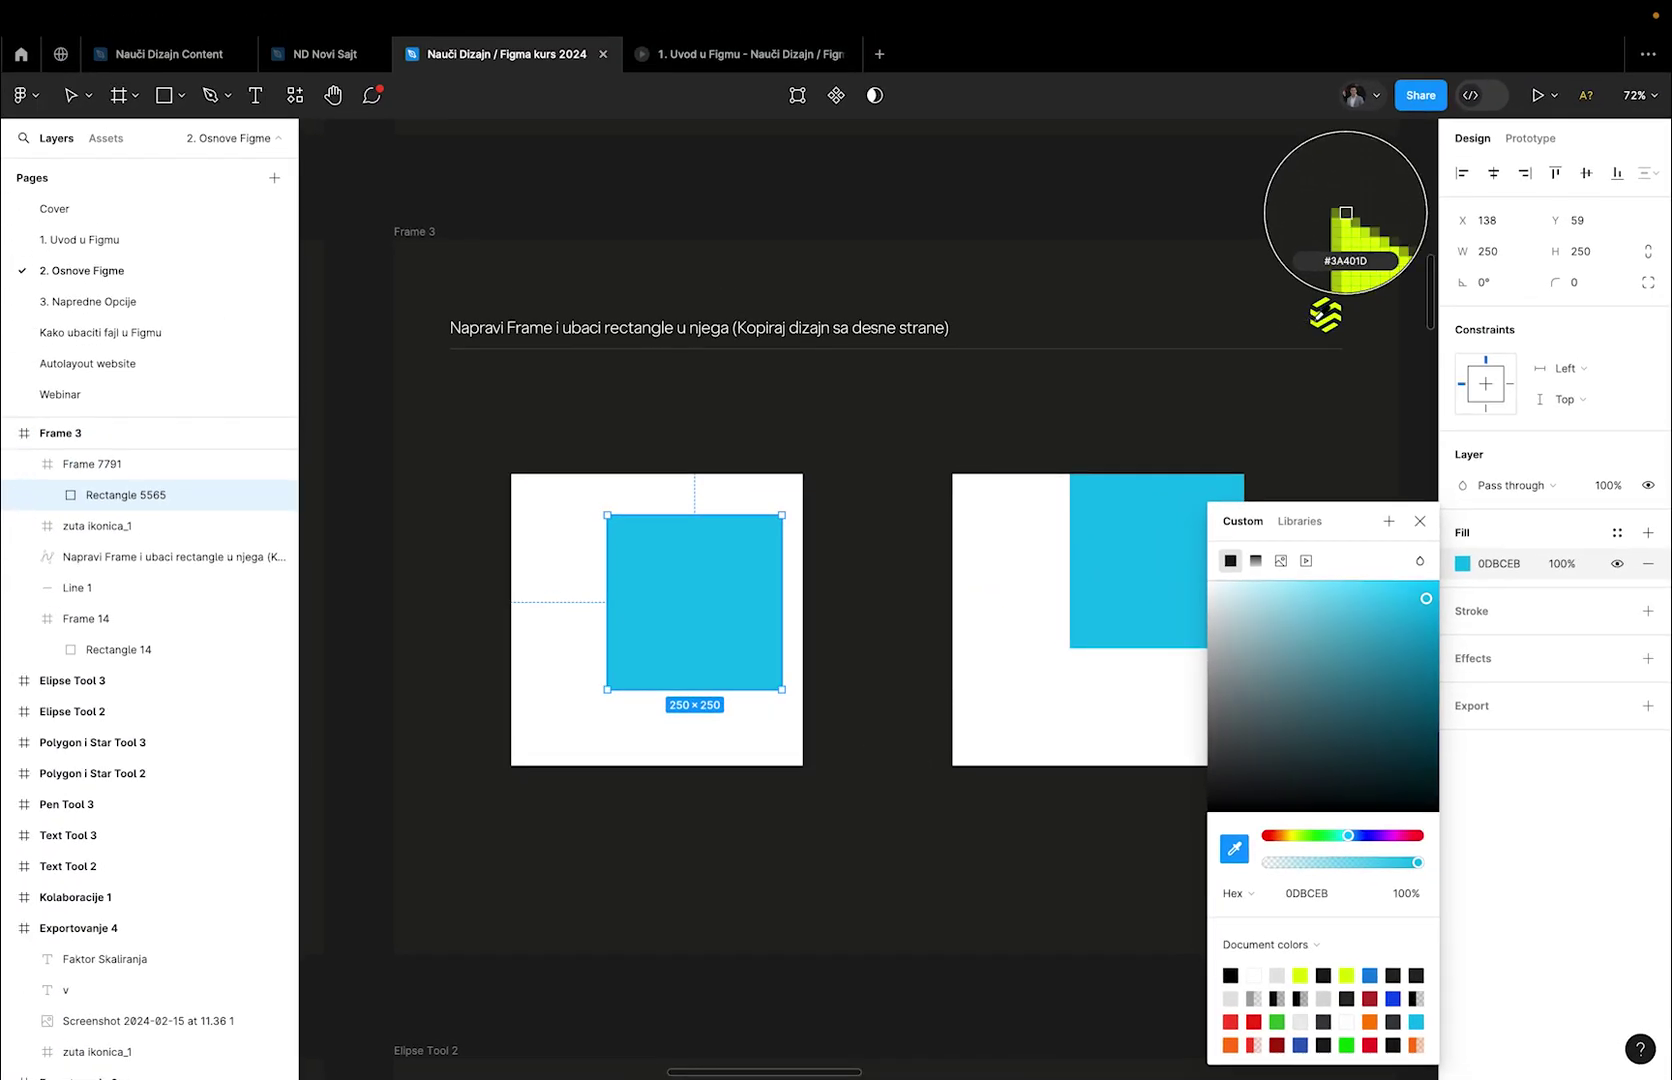
pyautogui.click(1325, 316)
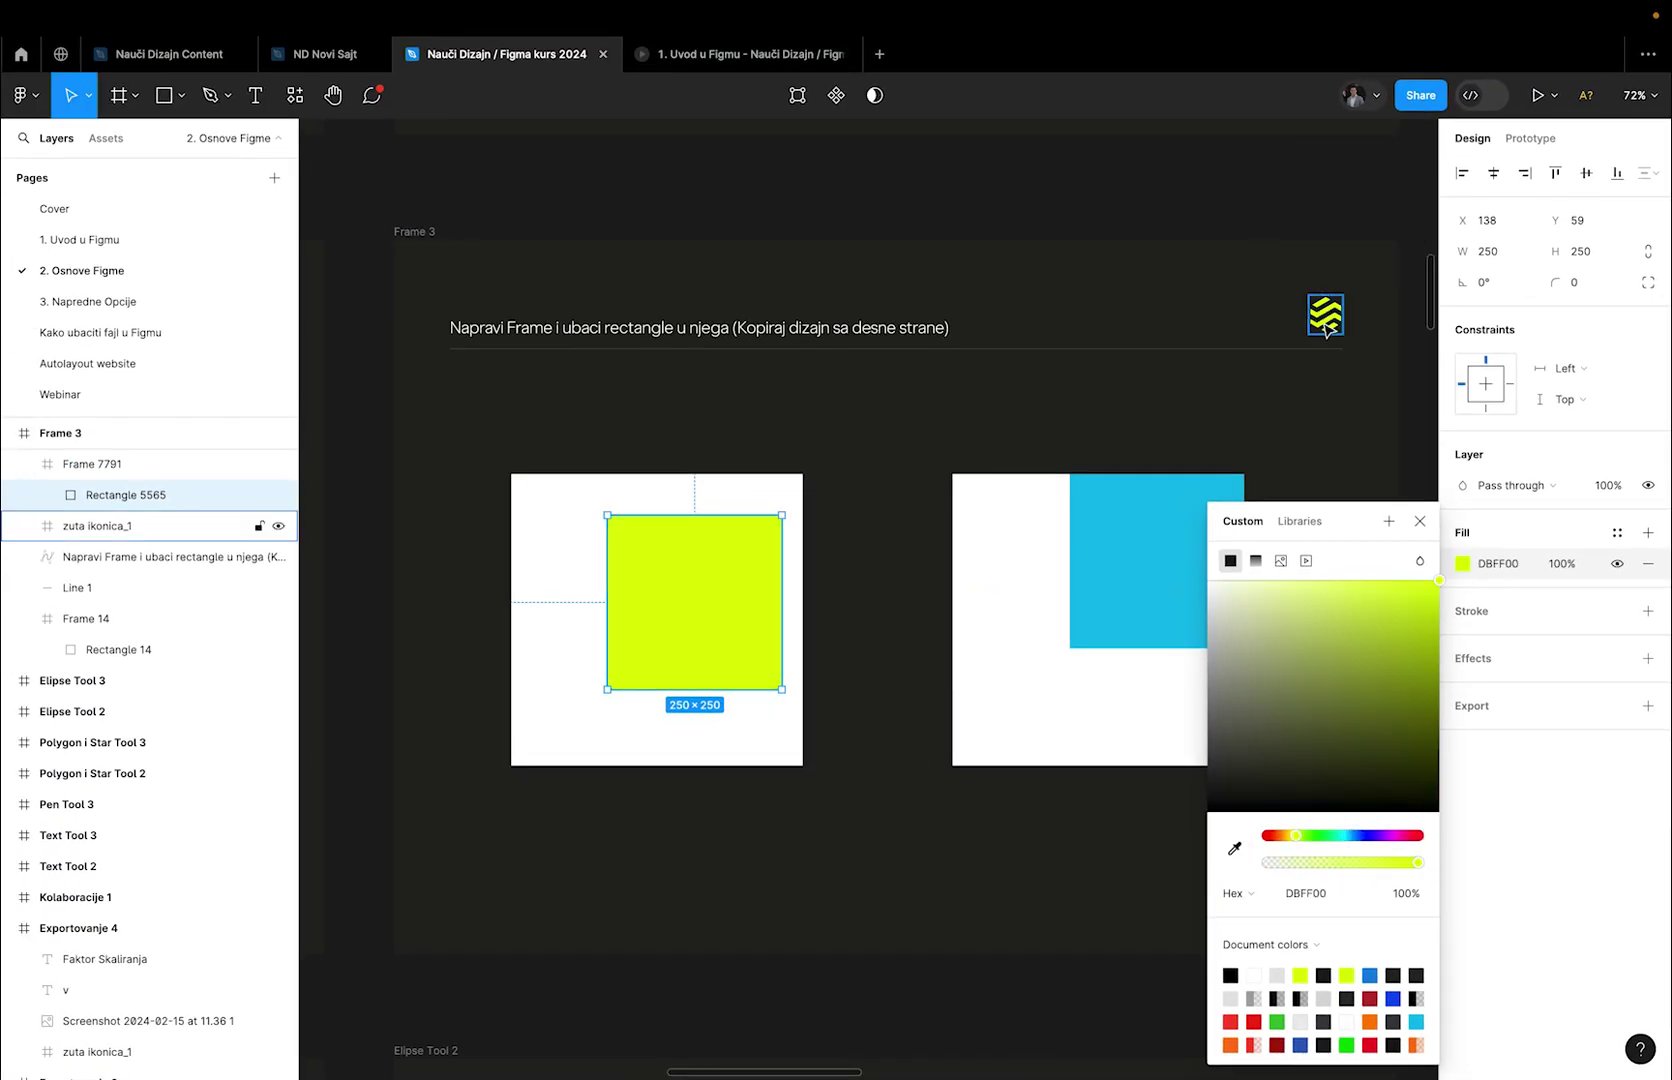
pyautogui.click(1122, 577)
pyautogui.click(731, 601)
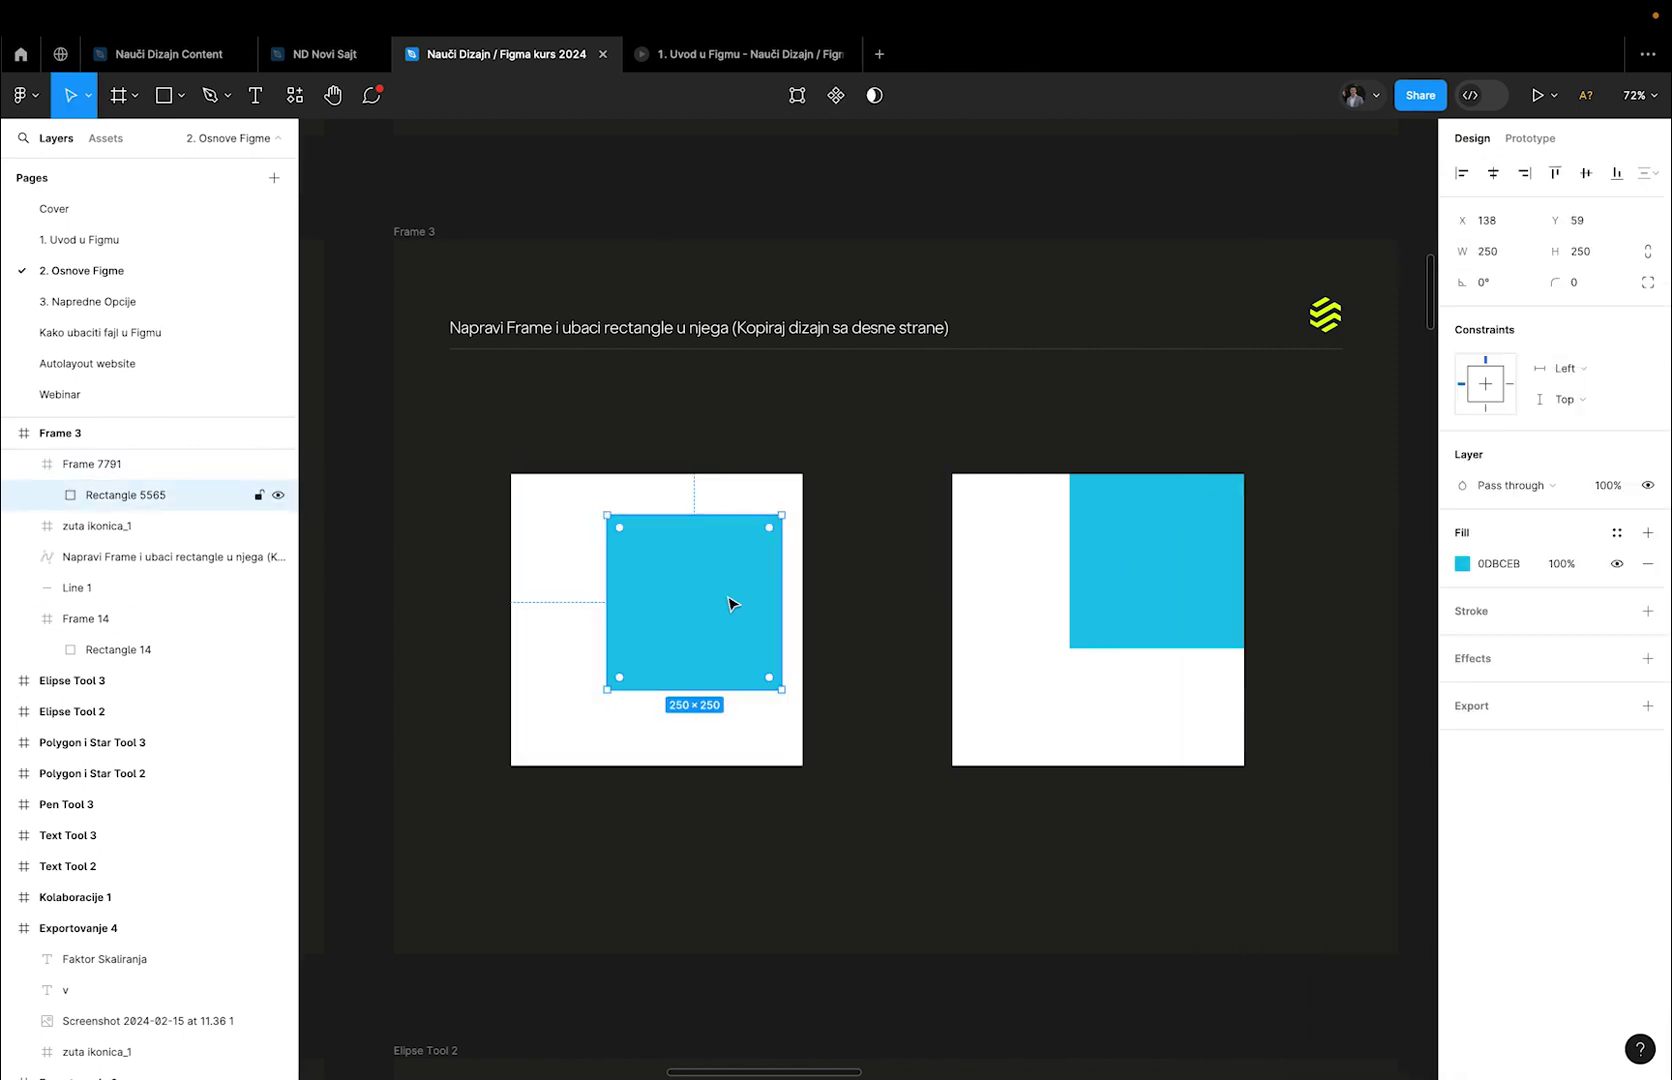
# Align the blue square to the right and top edges of Frame 7791.
pyautogui.moveTo(745, 591); pyautogui.dragTo(760, 554)
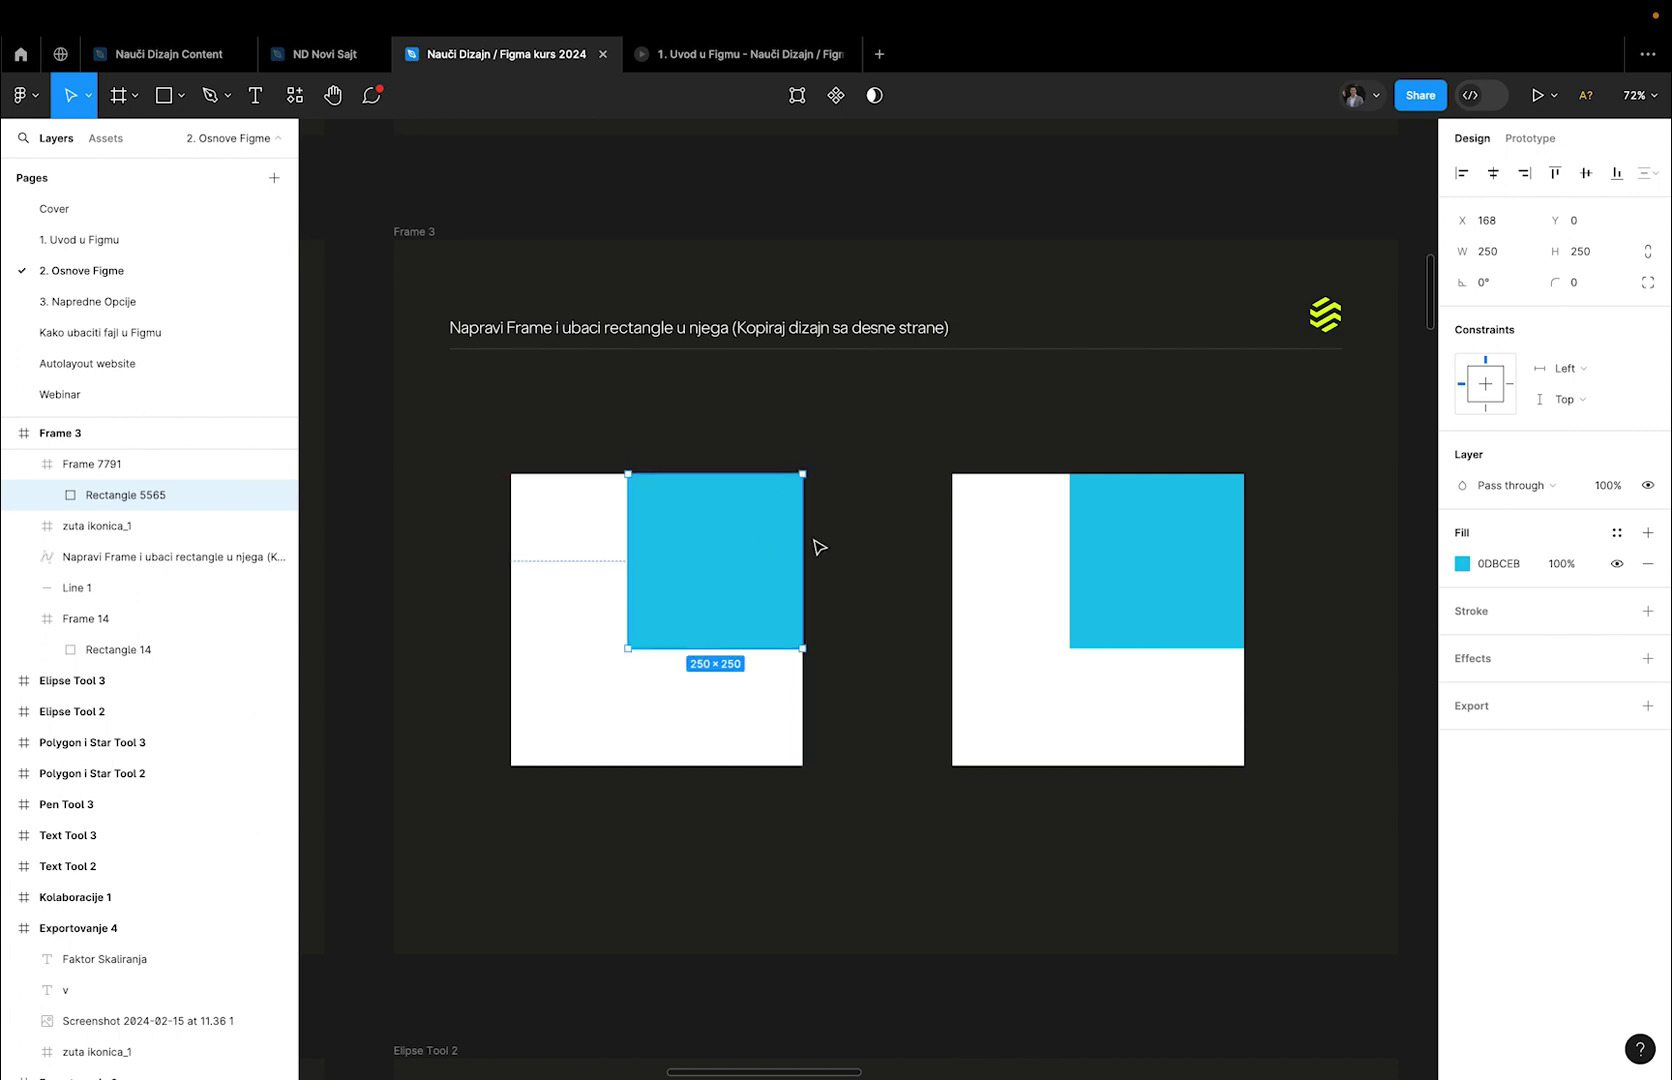
pyautogui.click(849, 534)
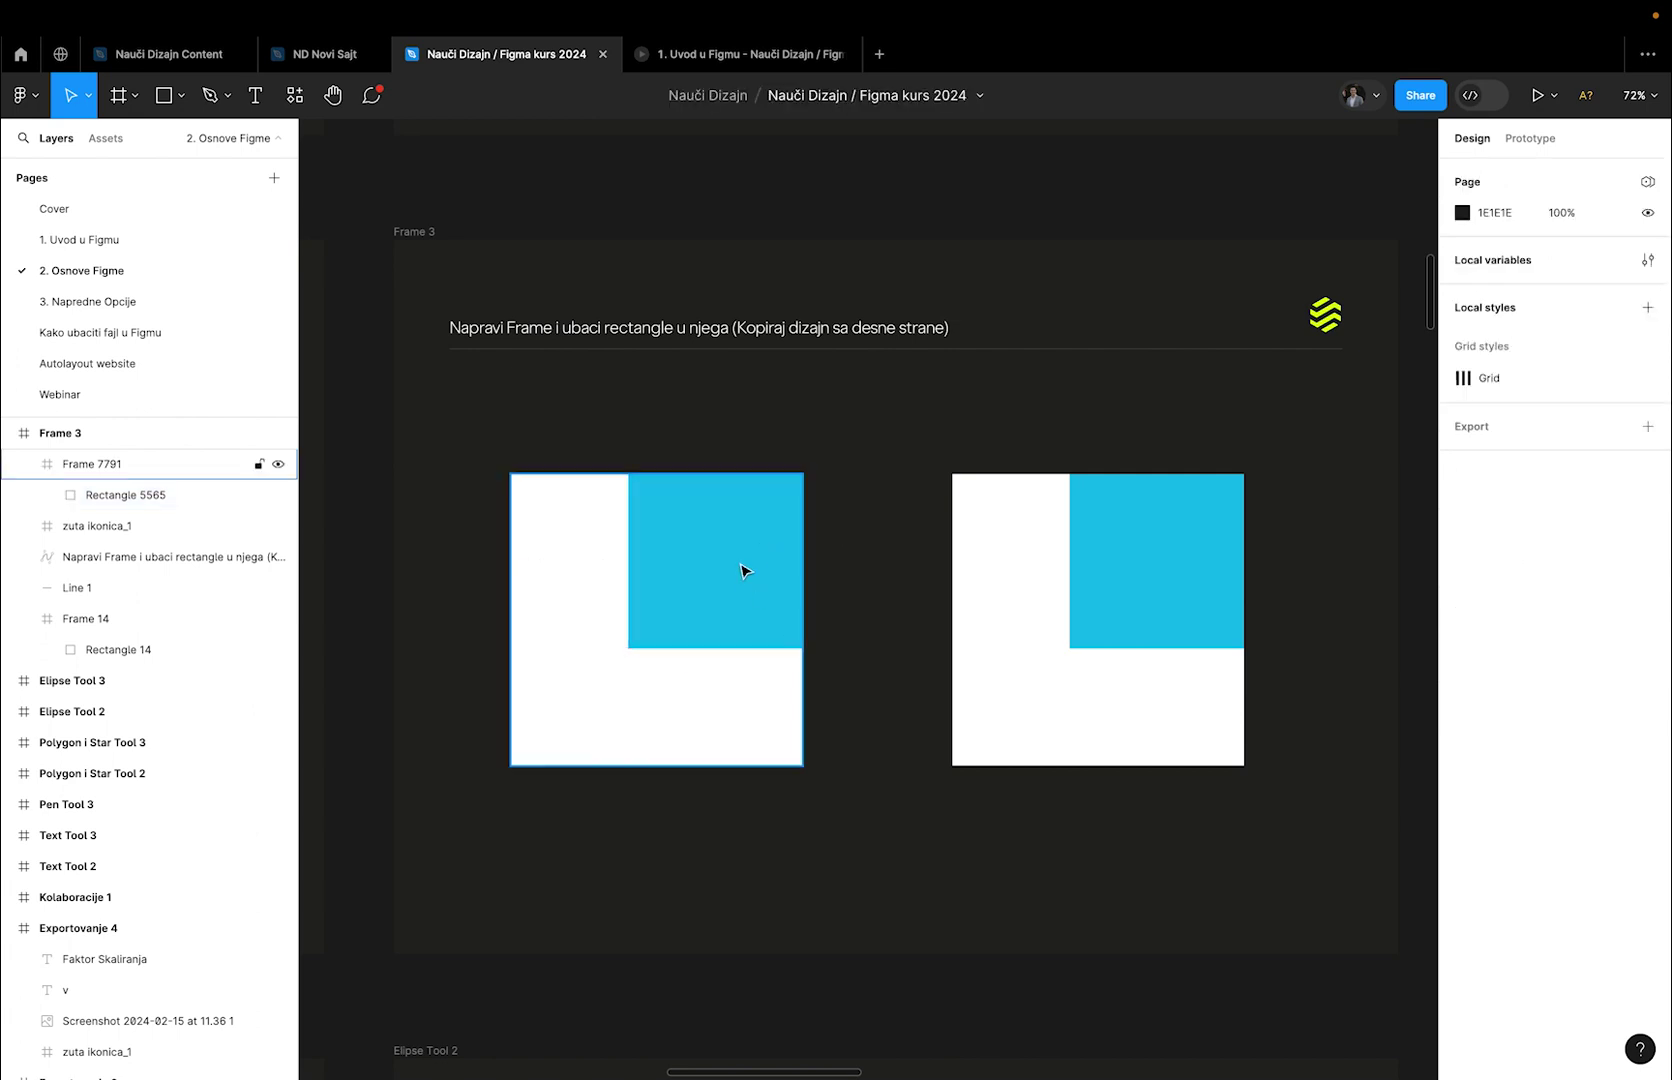
pyautogui.moveTo(741, 570); pyautogui.dragTo(671, 655)
pyautogui.click(860, 570)
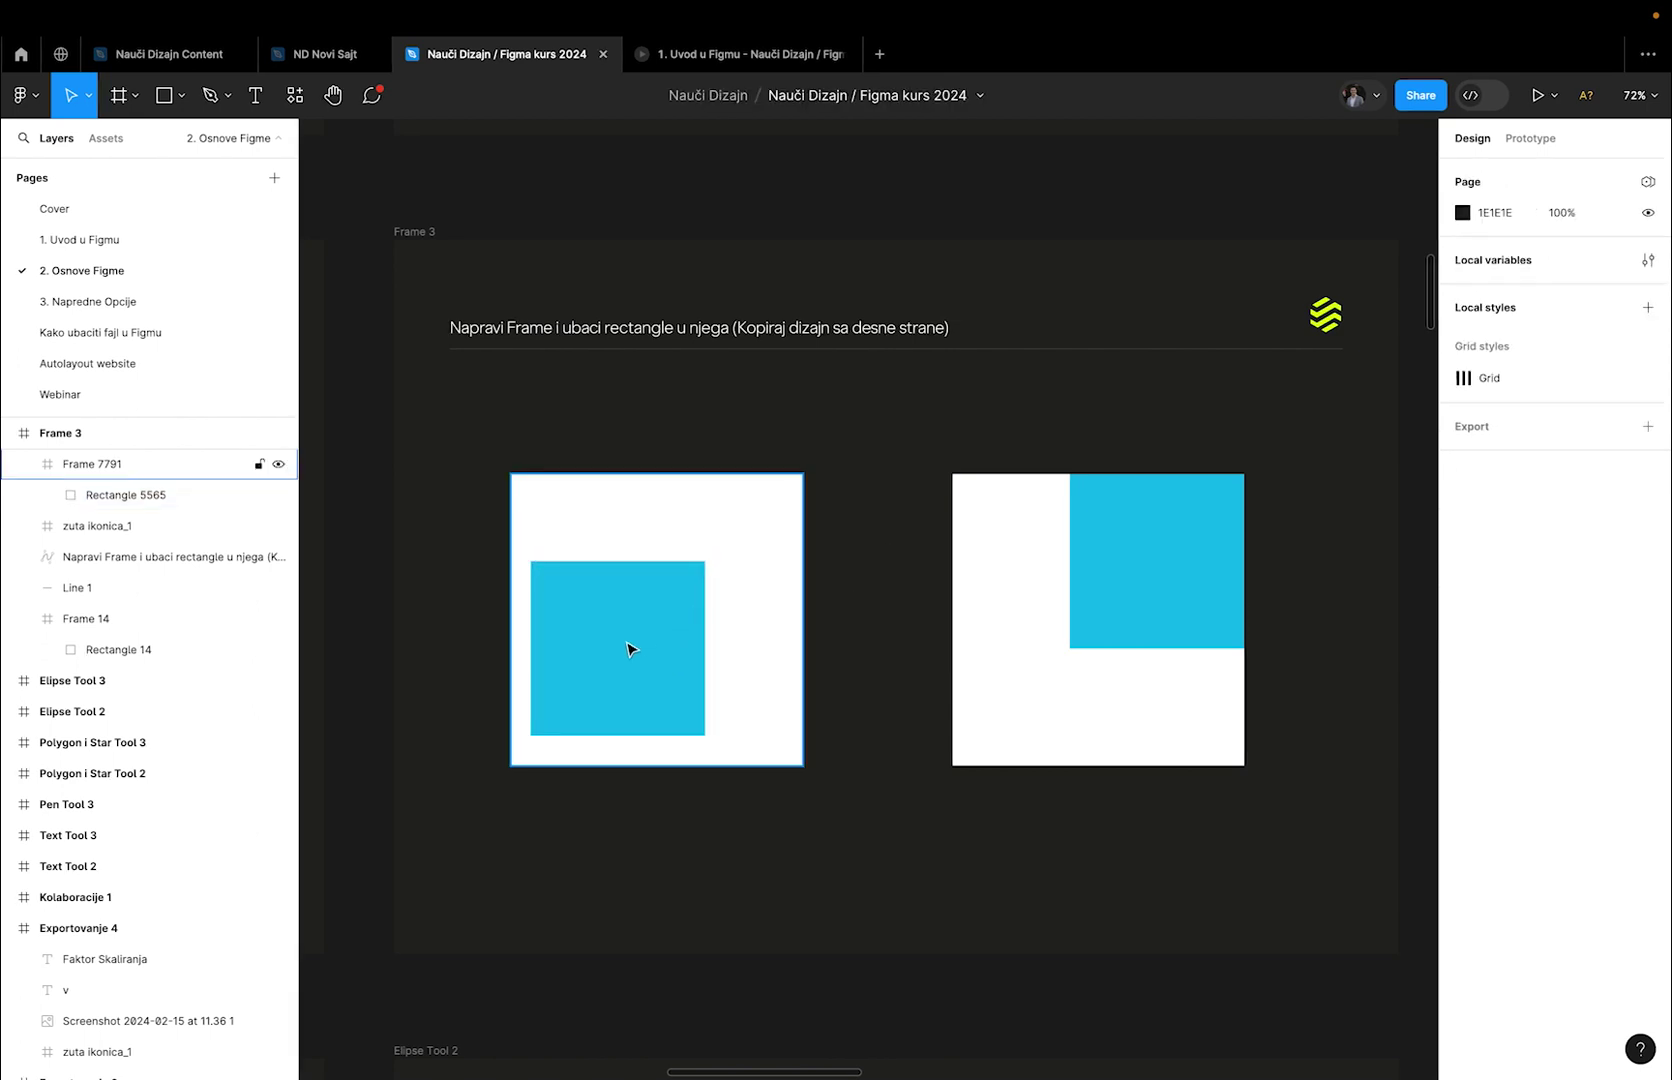
pyautogui.click(641, 601)
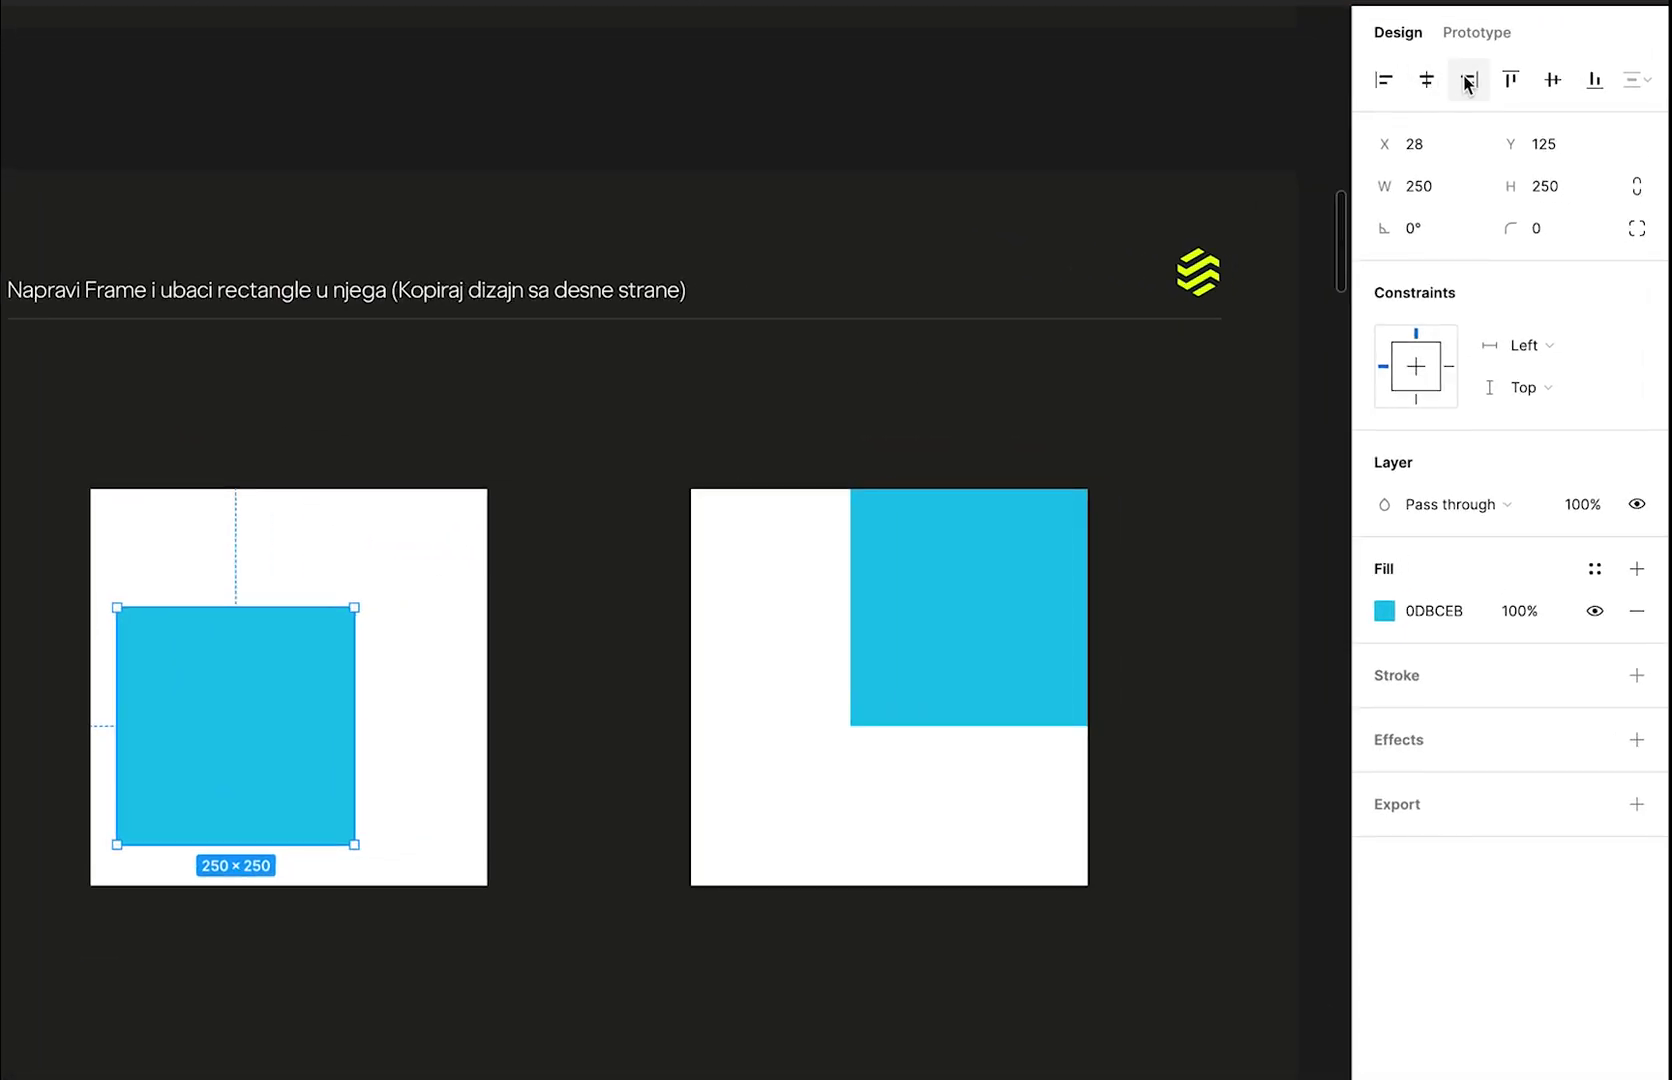
pyautogui.click(1468, 80)
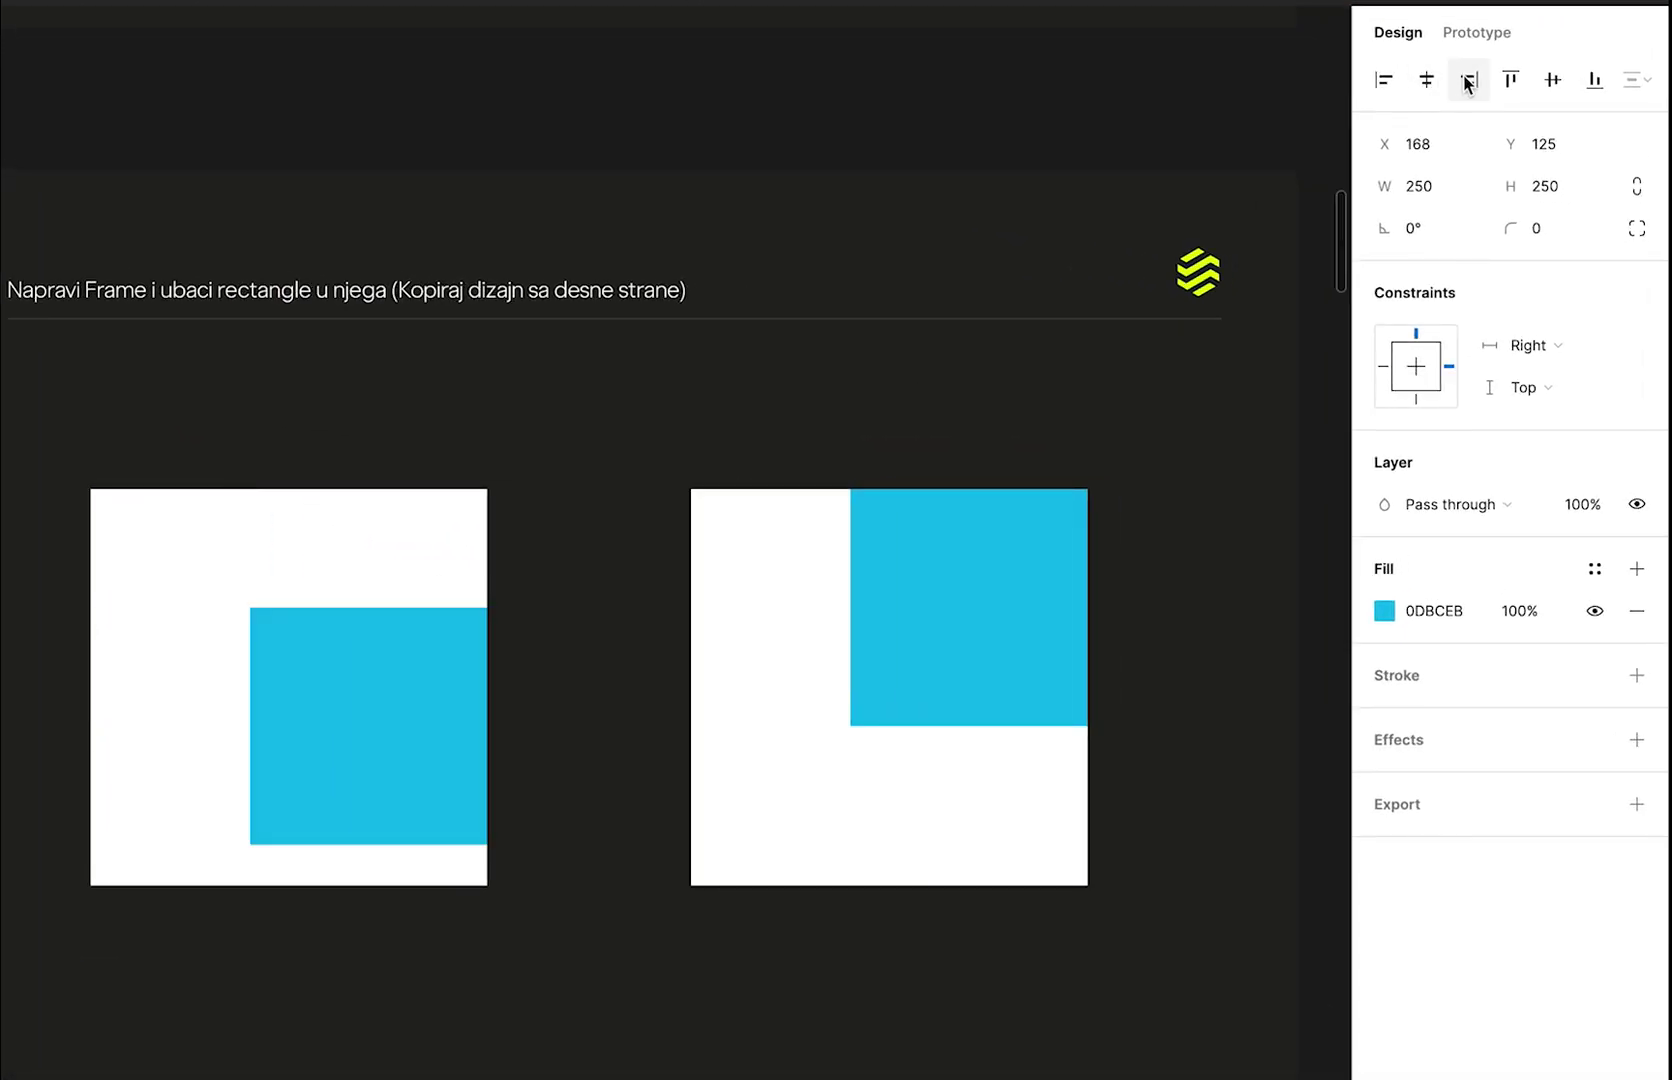
pyautogui.click(1511, 80)
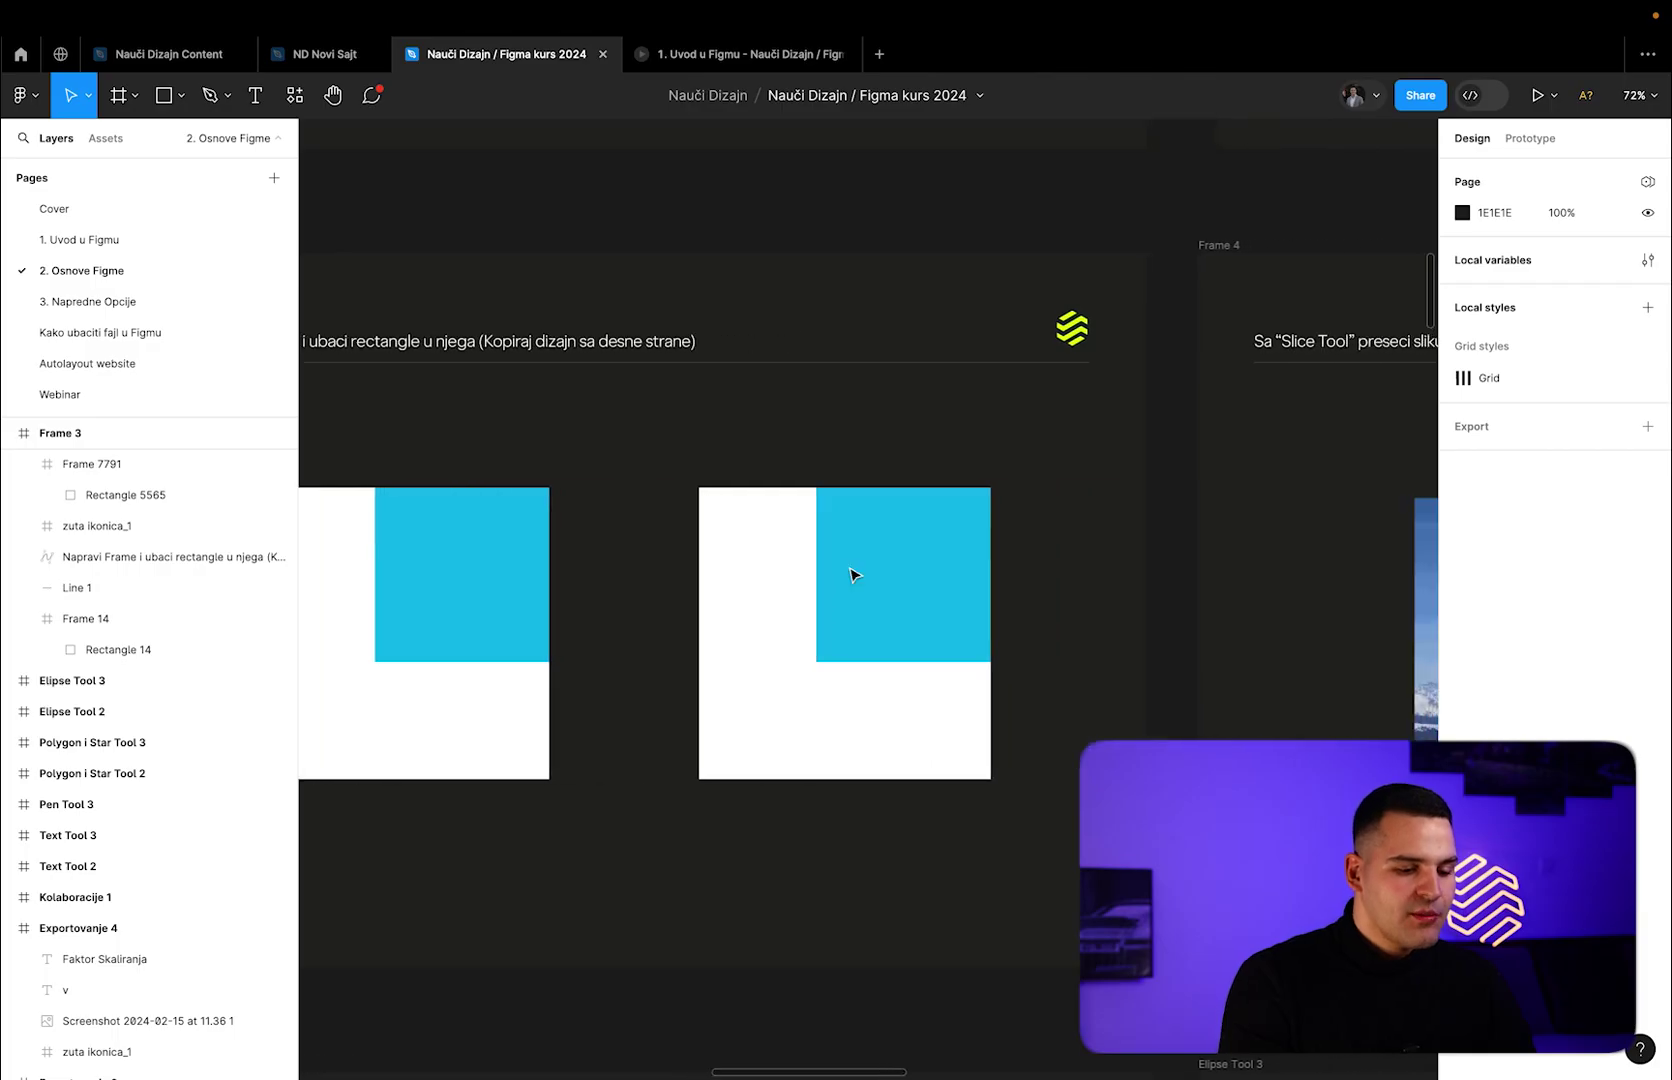
# Scroll right to Frame 4's mountain-photo slicing exercise.
pyautogui.hscroll(5, 853, 574)
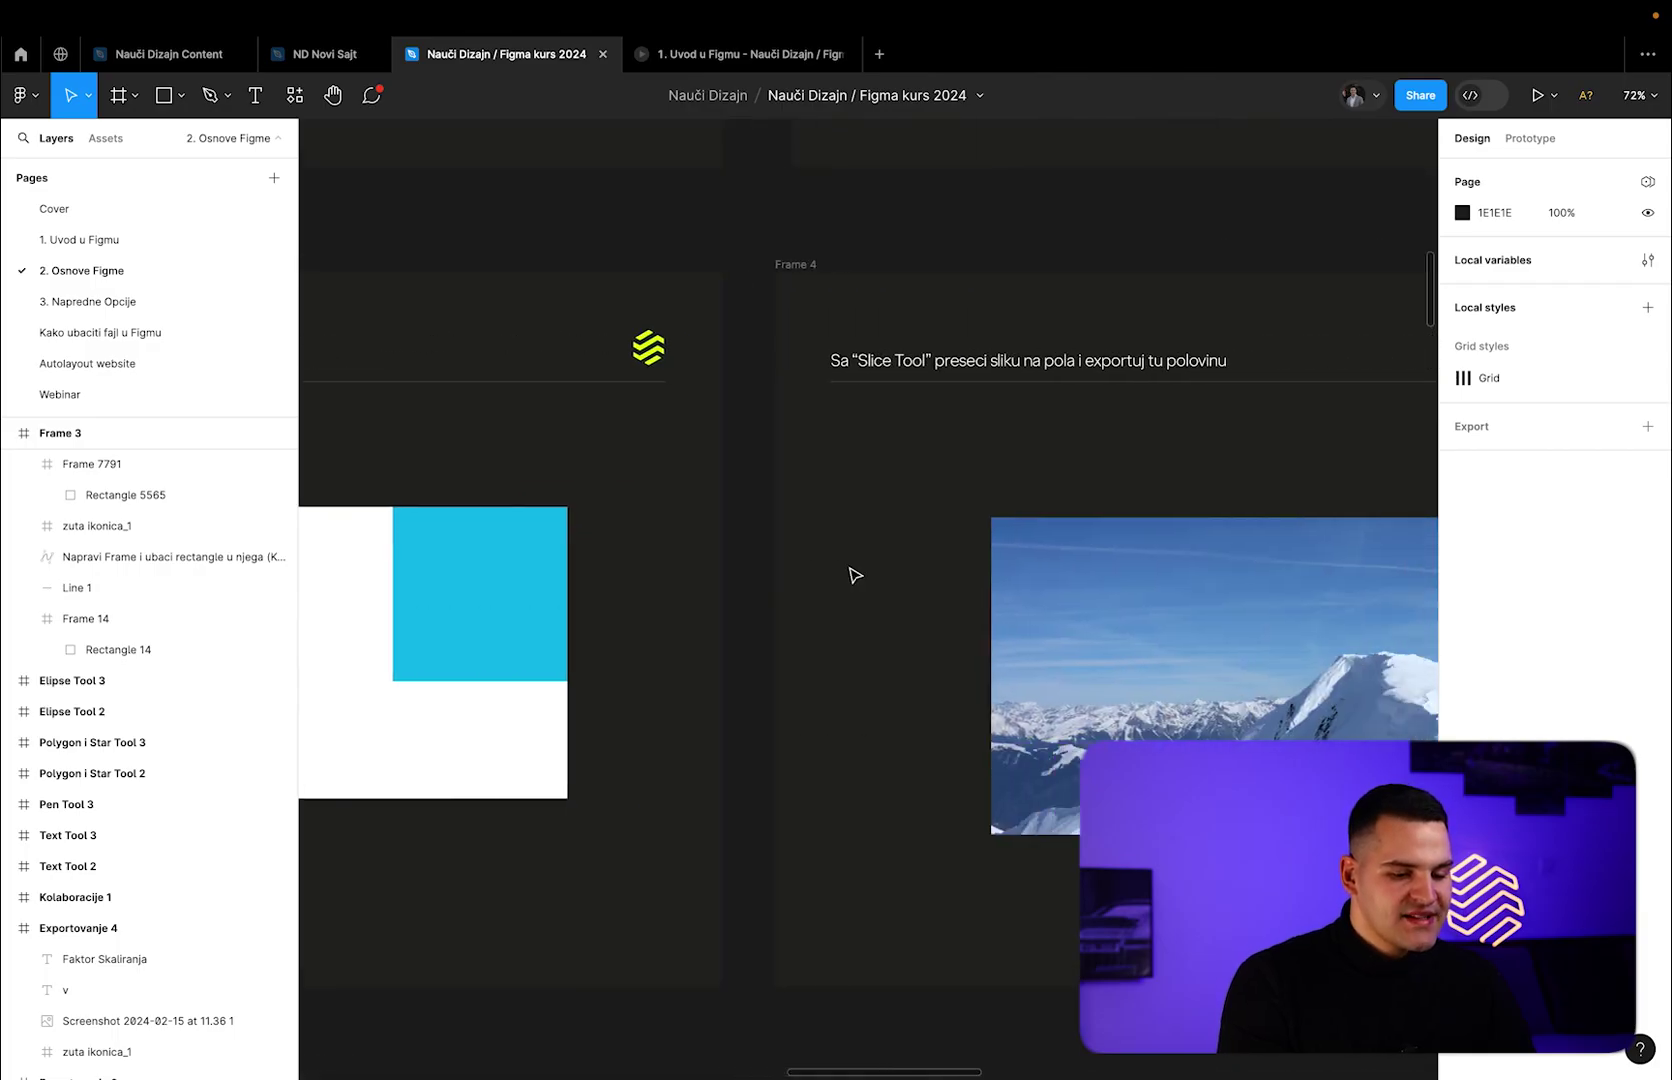
pyautogui.hscroll(3, 853, 574)
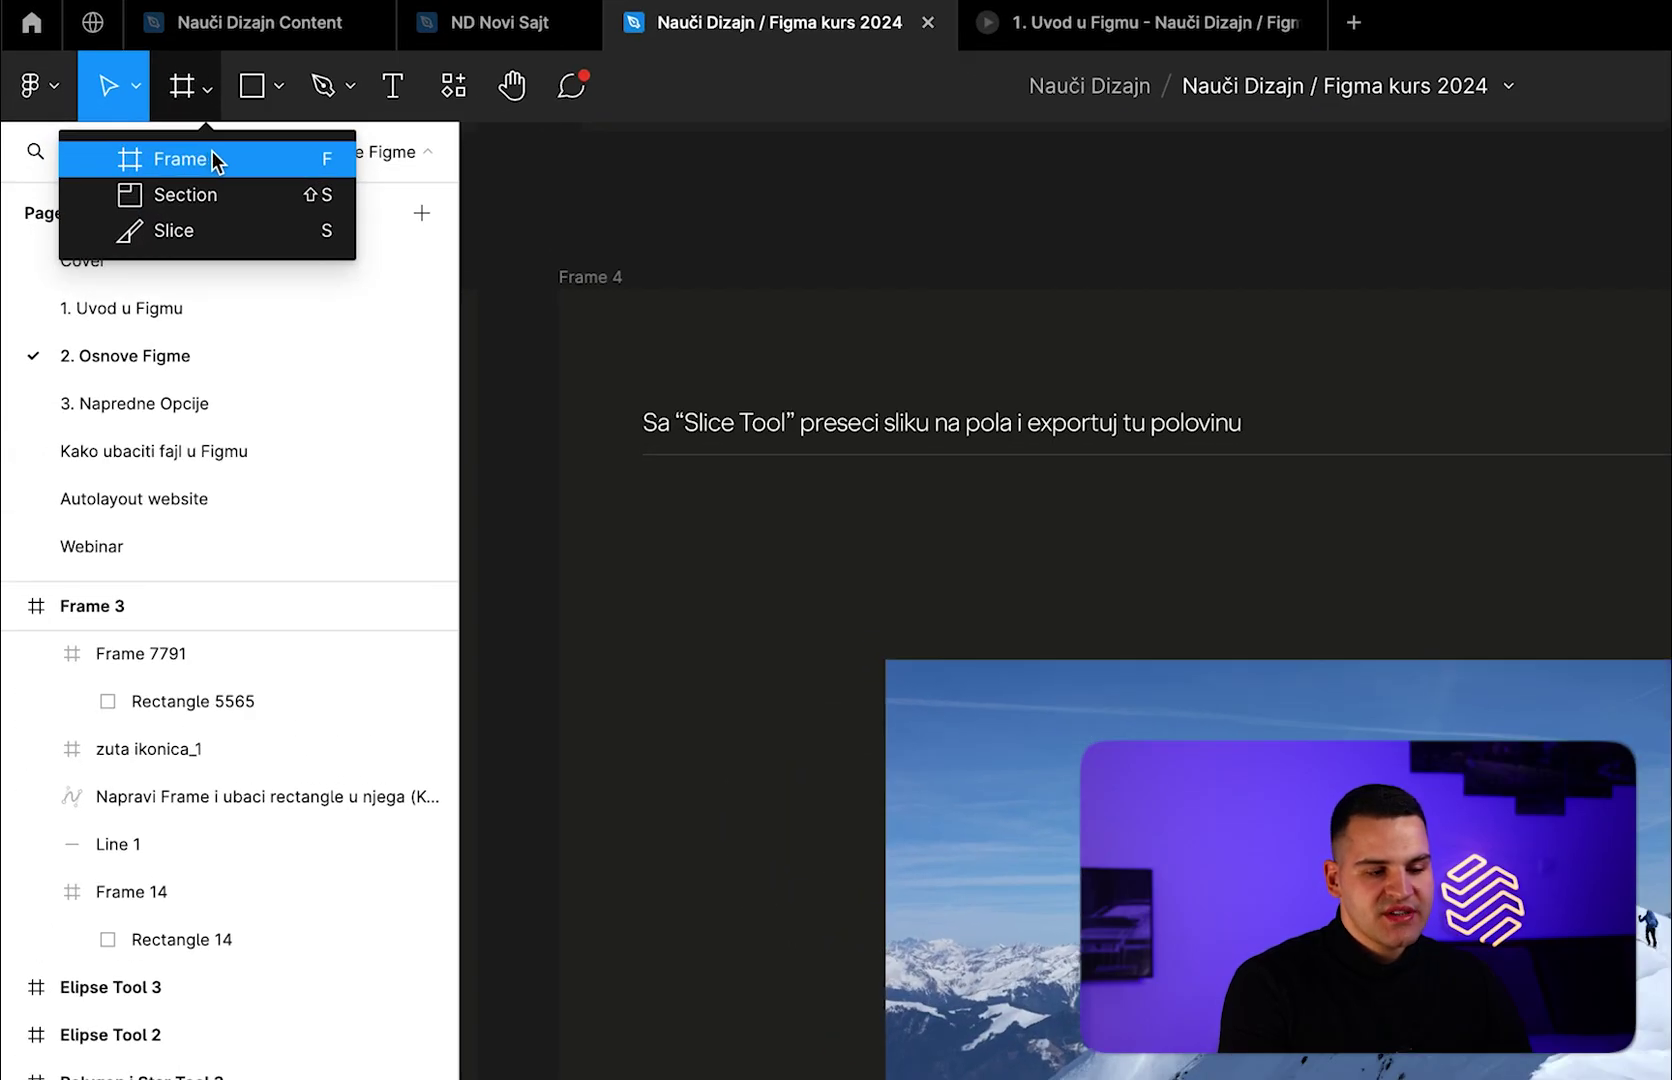
# Draw a trial slice over the mountain photo, undo it, and reselect the Slice tool.
pyautogui.click(209, 229)
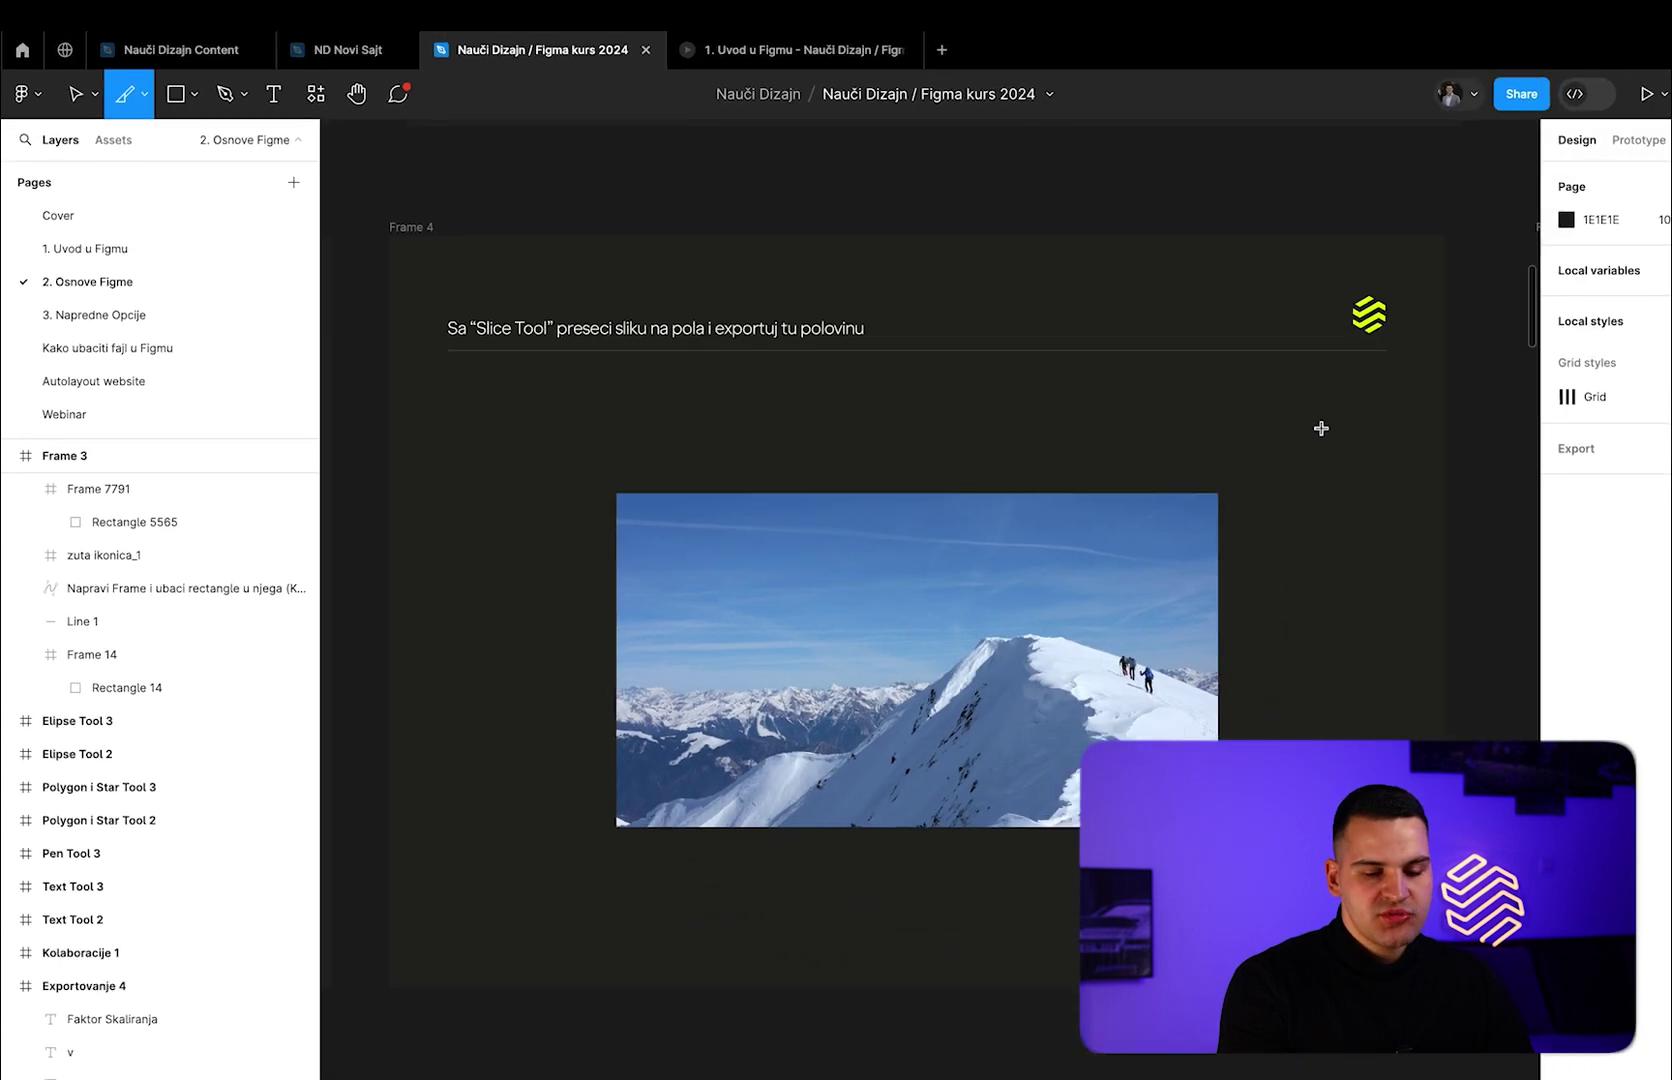
pyautogui.moveTo(1235, 407)
pyautogui.mouseDown()
pyautogui.moveTo(947, 698)
pyautogui.moveTo(860, 833)
pyautogui.mouseUp()
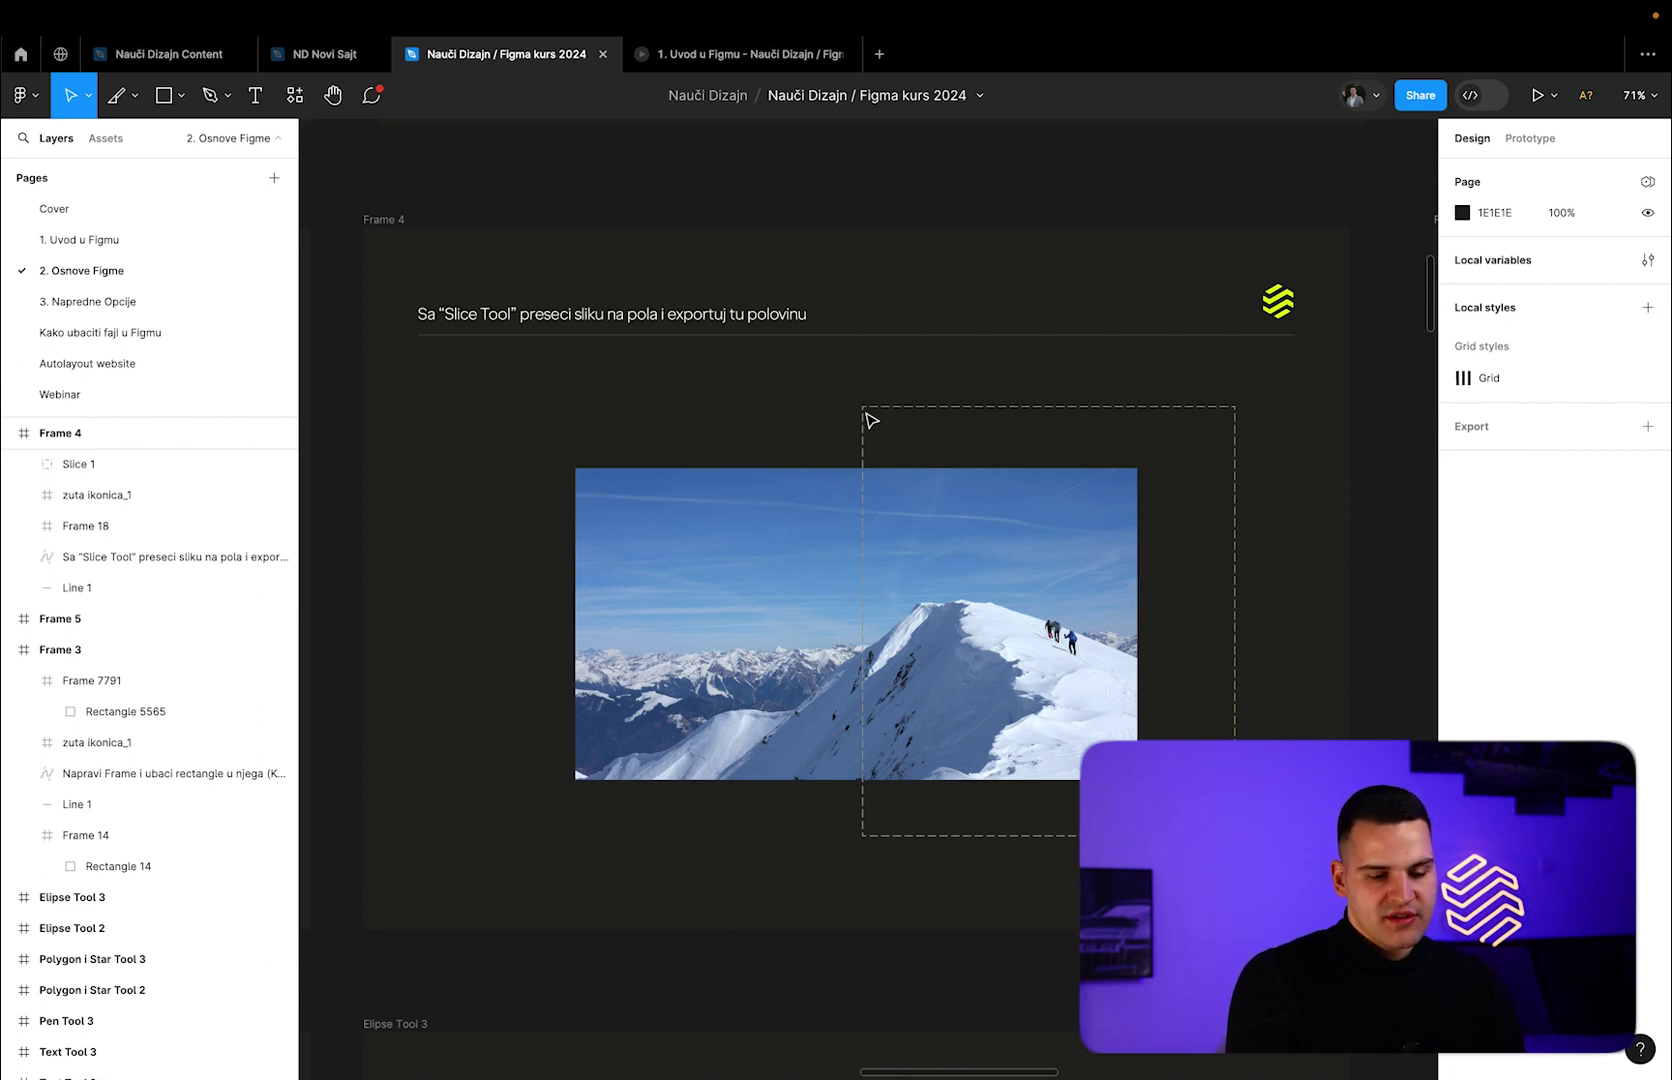
pyautogui.hotkey('ctrl', 'z')
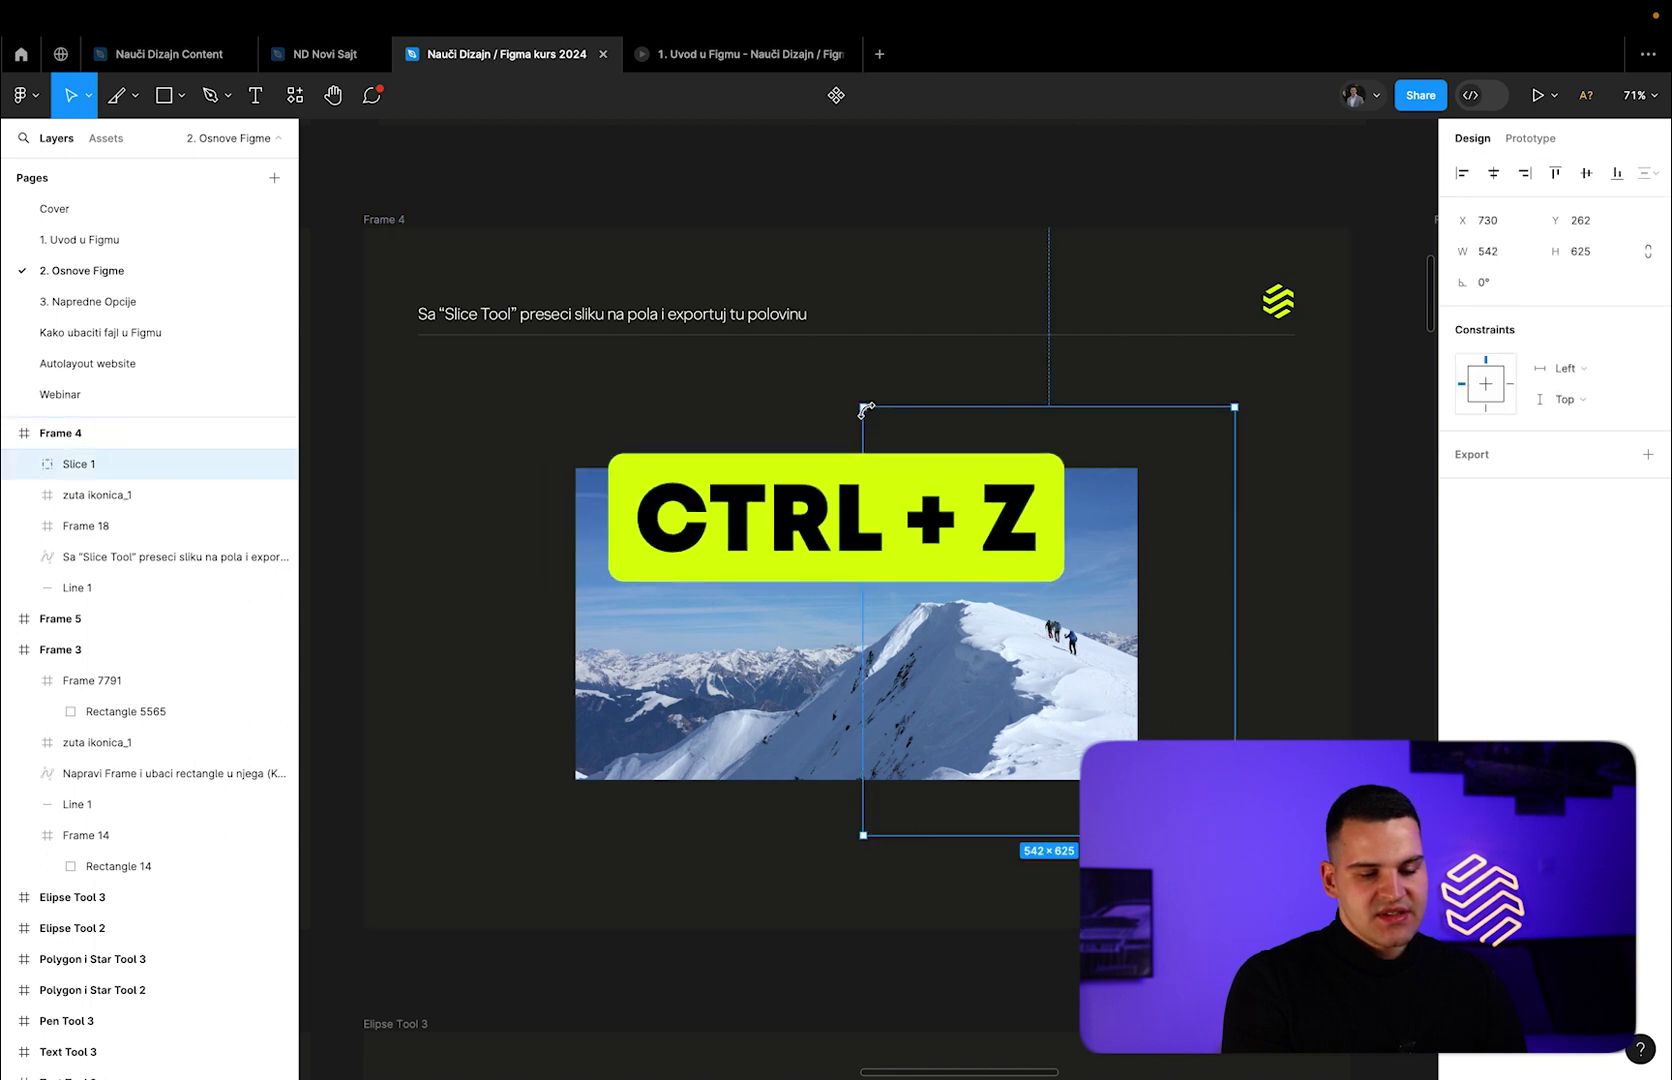
pyautogui.hotkey('ctrl', 'z')
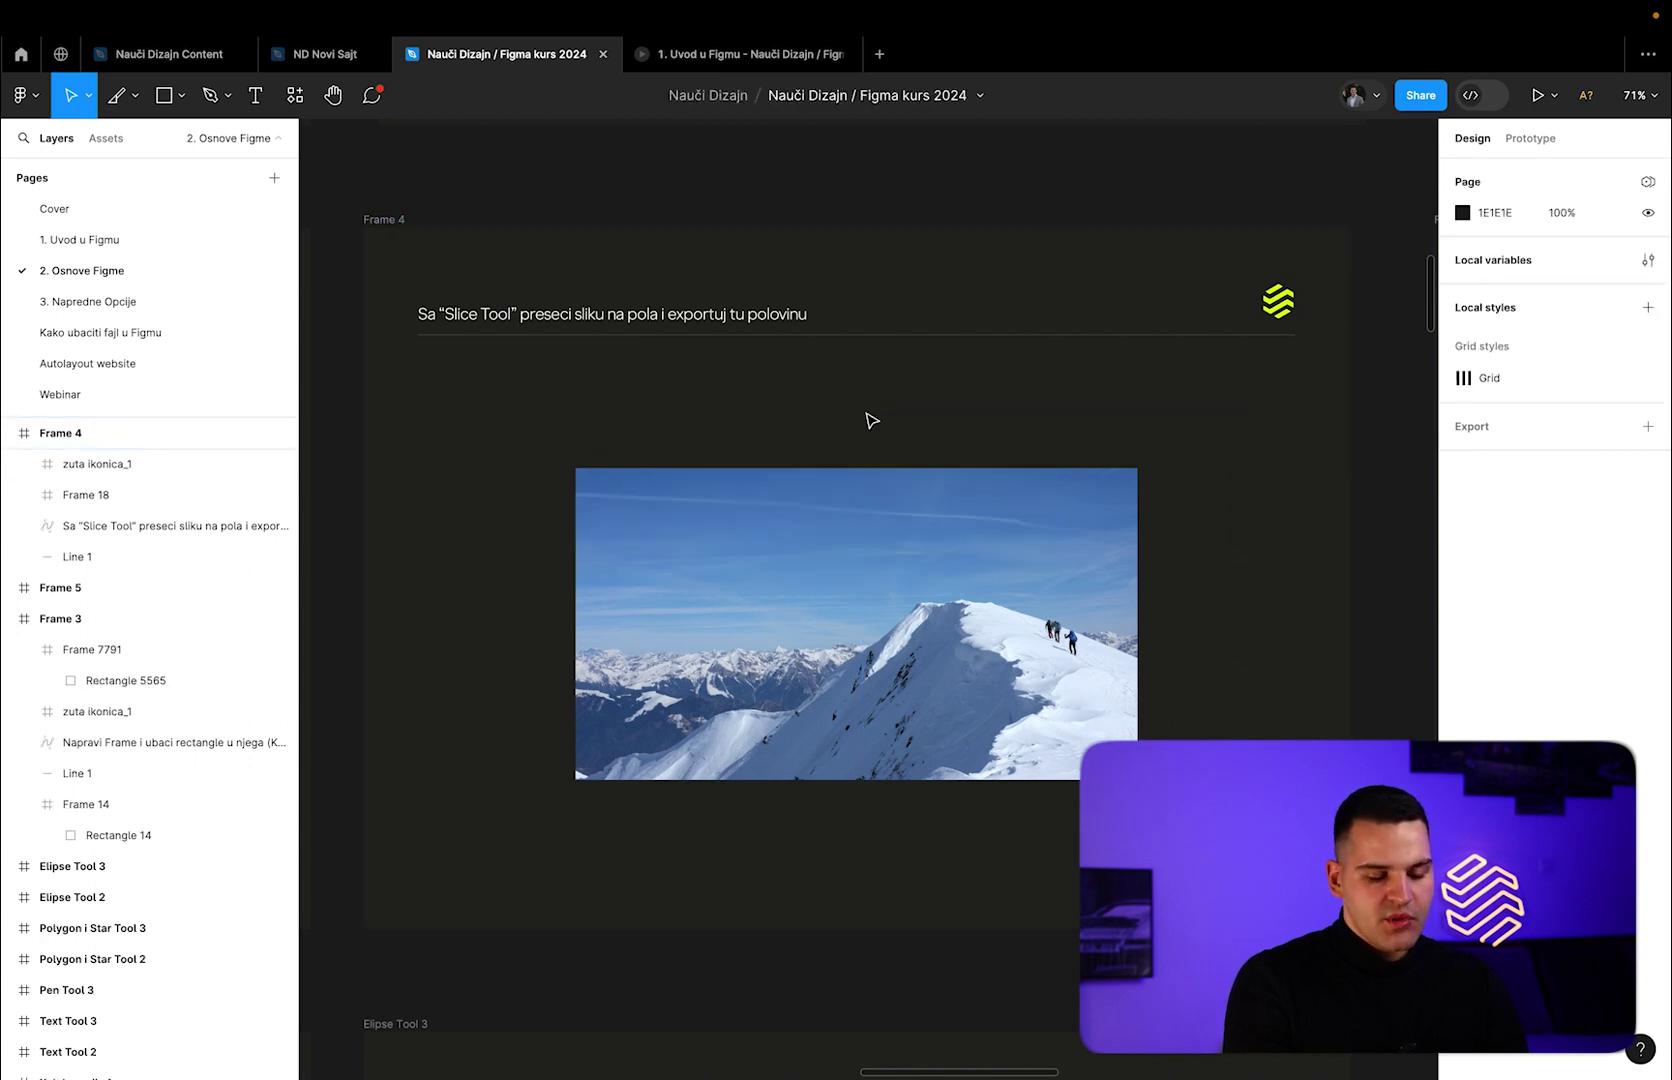
pyautogui.press('s')
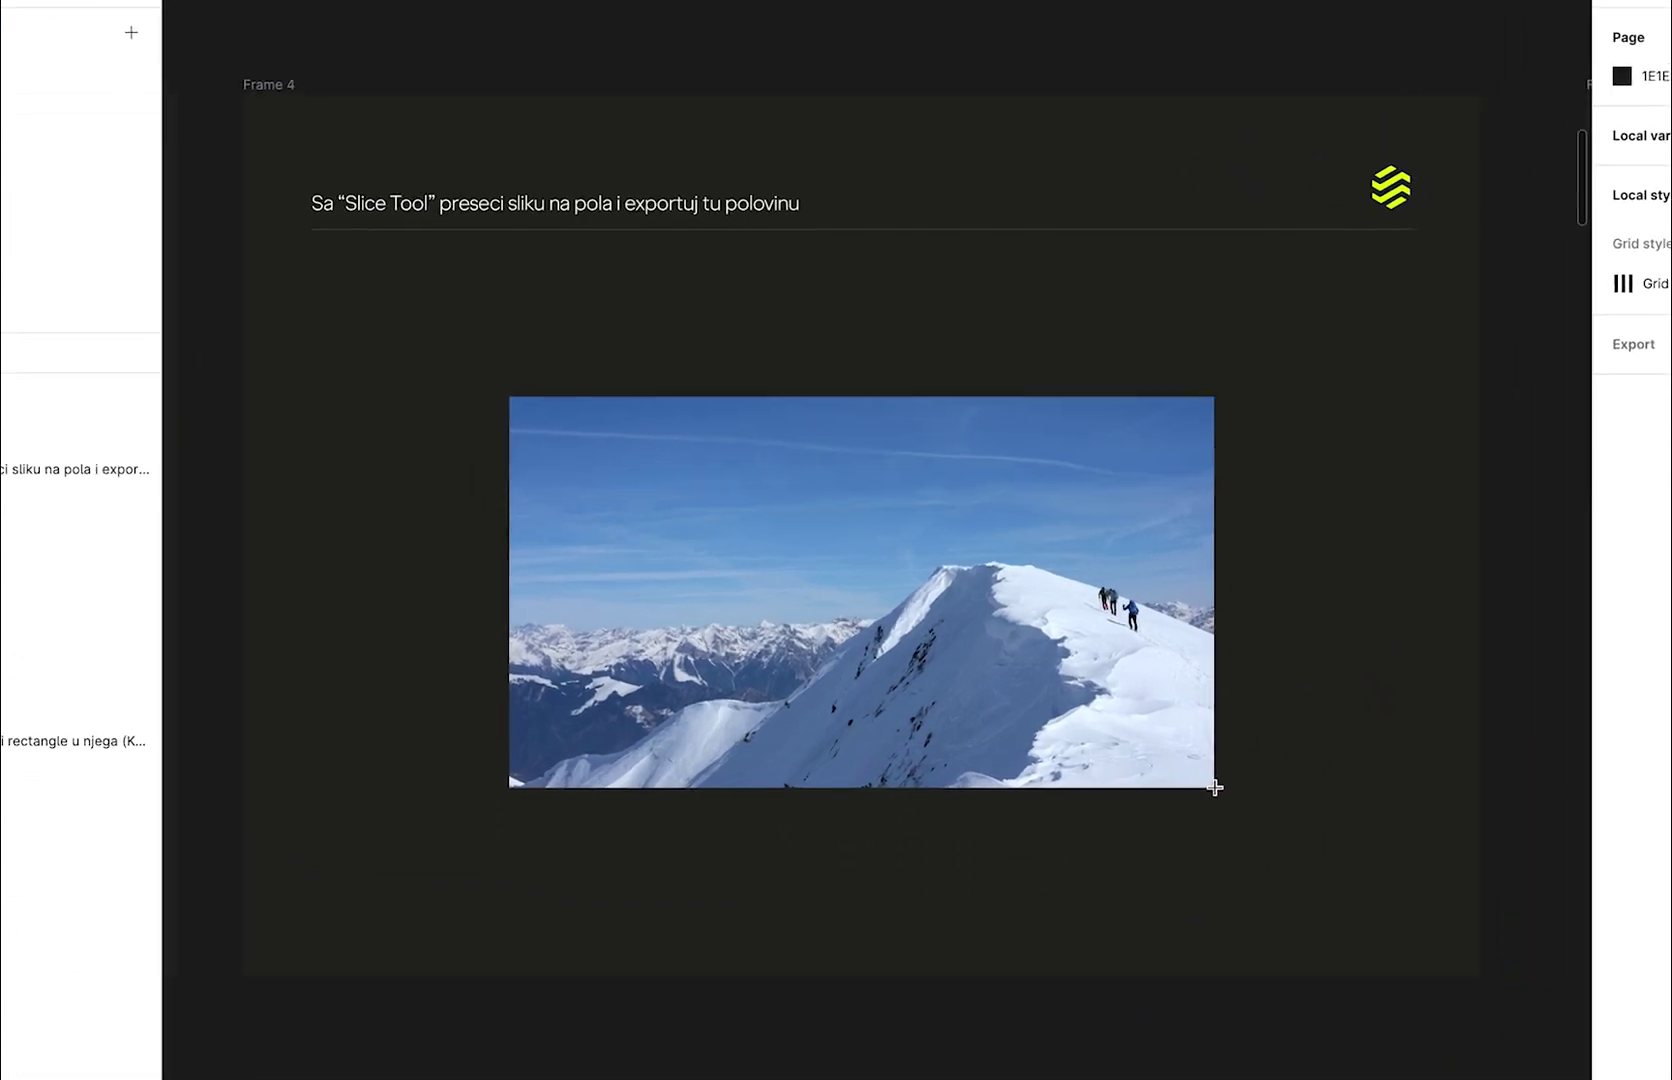
# Slice the photo's right half and give Slice 1 a 1x PNG export with preview.
pyautogui.moveTo(1210, 787)
pyautogui.mouseDown()
pyautogui.moveTo(892, 396)
pyautogui.moveTo(863, 387)
pyautogui.mouseUp()
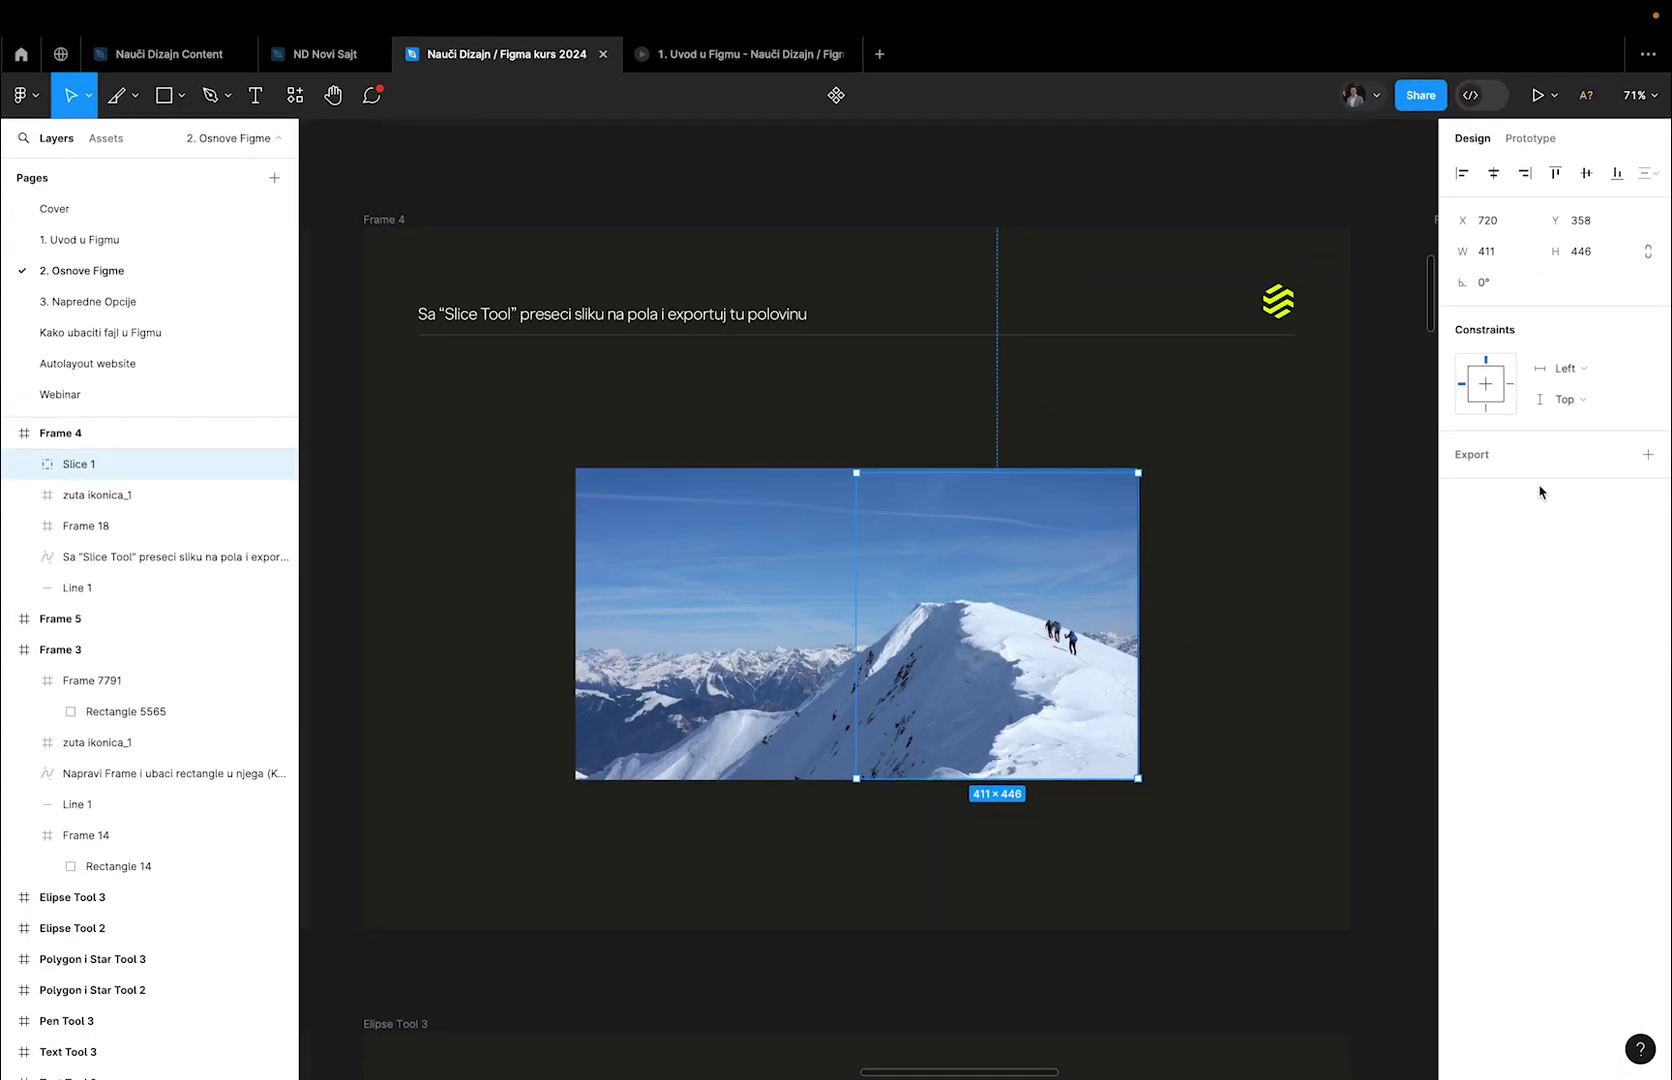
pyautogui.click(1522, 457)
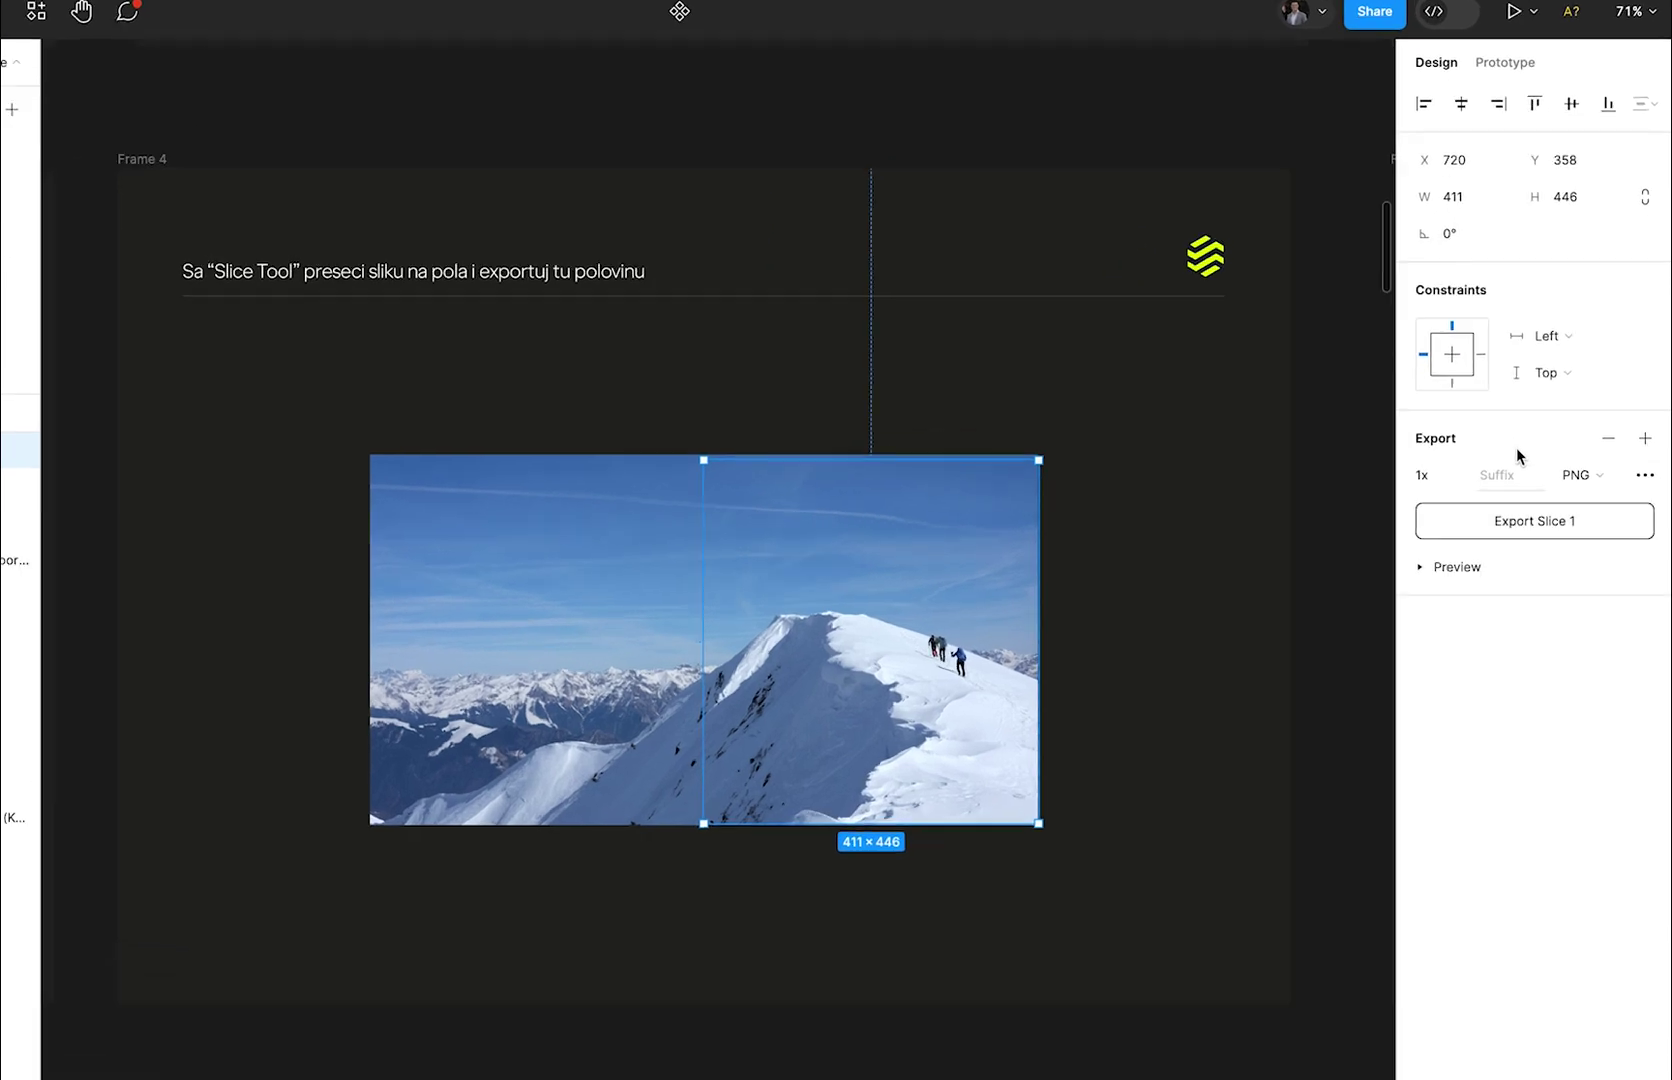
pyautogui.click(1436, 576)
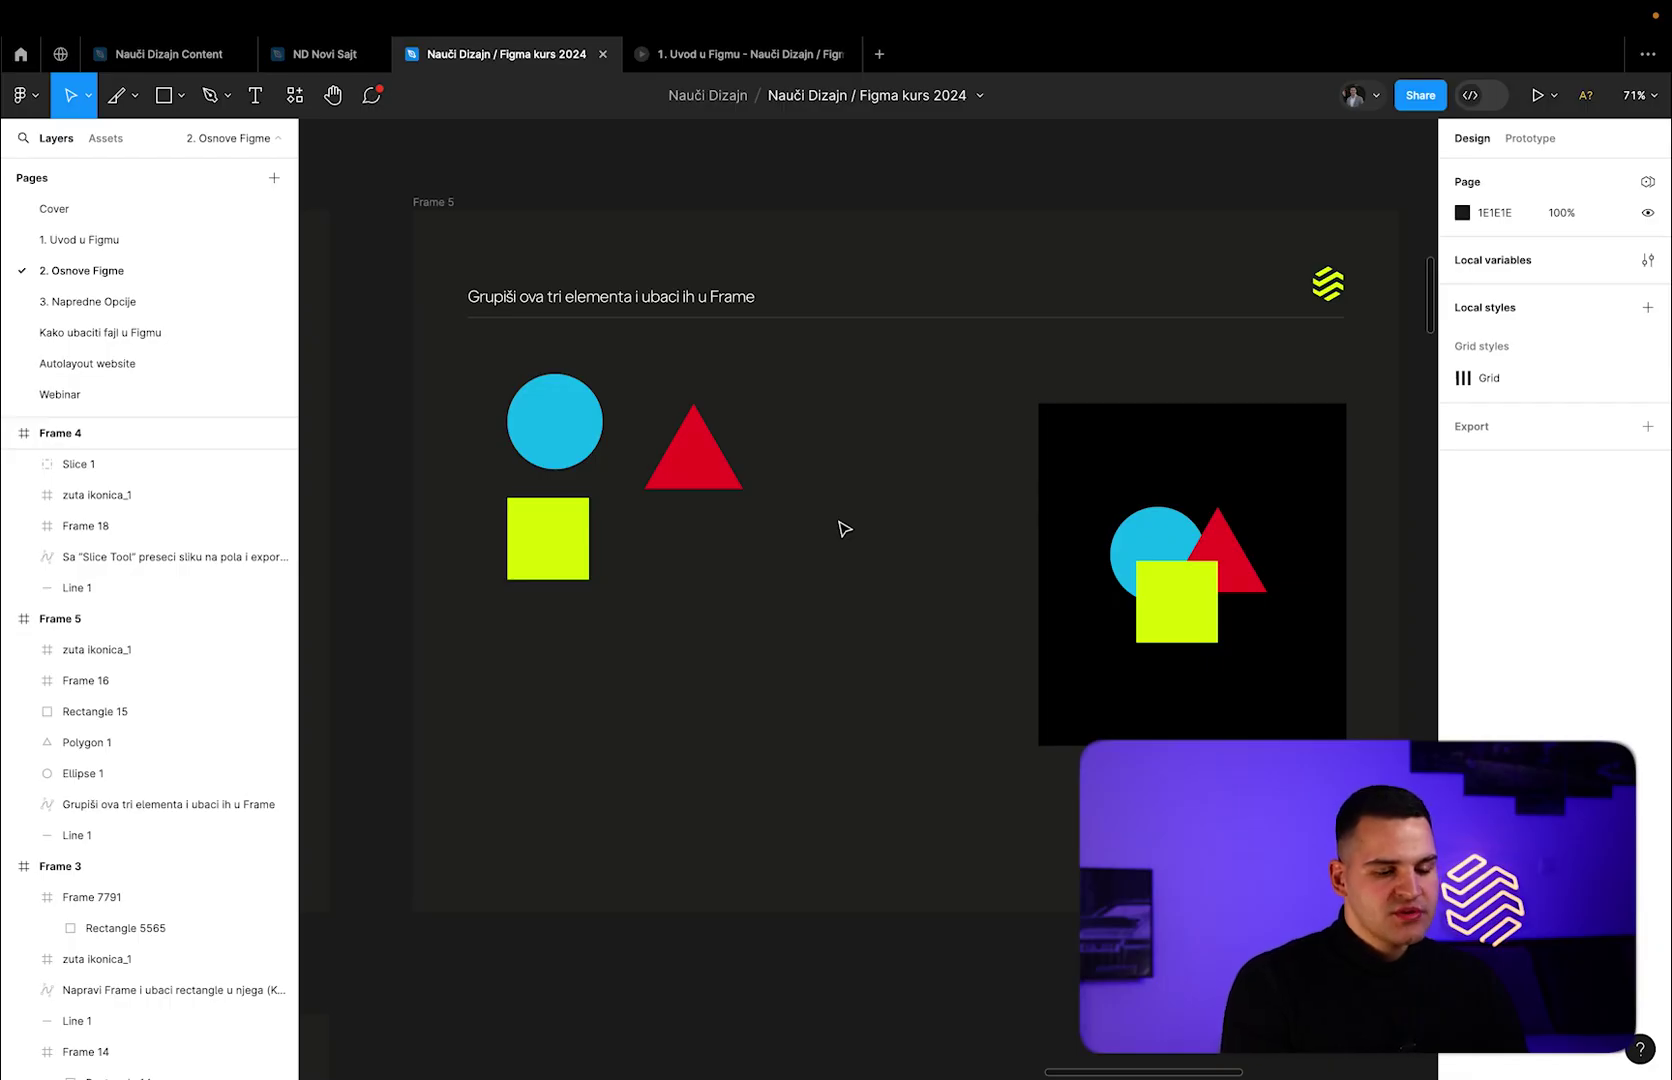
# Arrange the circle, triangle and square closer together and group them.
pyautogui.moveTo(733, 481)
pyautogui.mouseDown()
pyautogui.moveTo(604, 454)
pyautogui.moveTo(713, 505)
pyautogui.mouseUp()
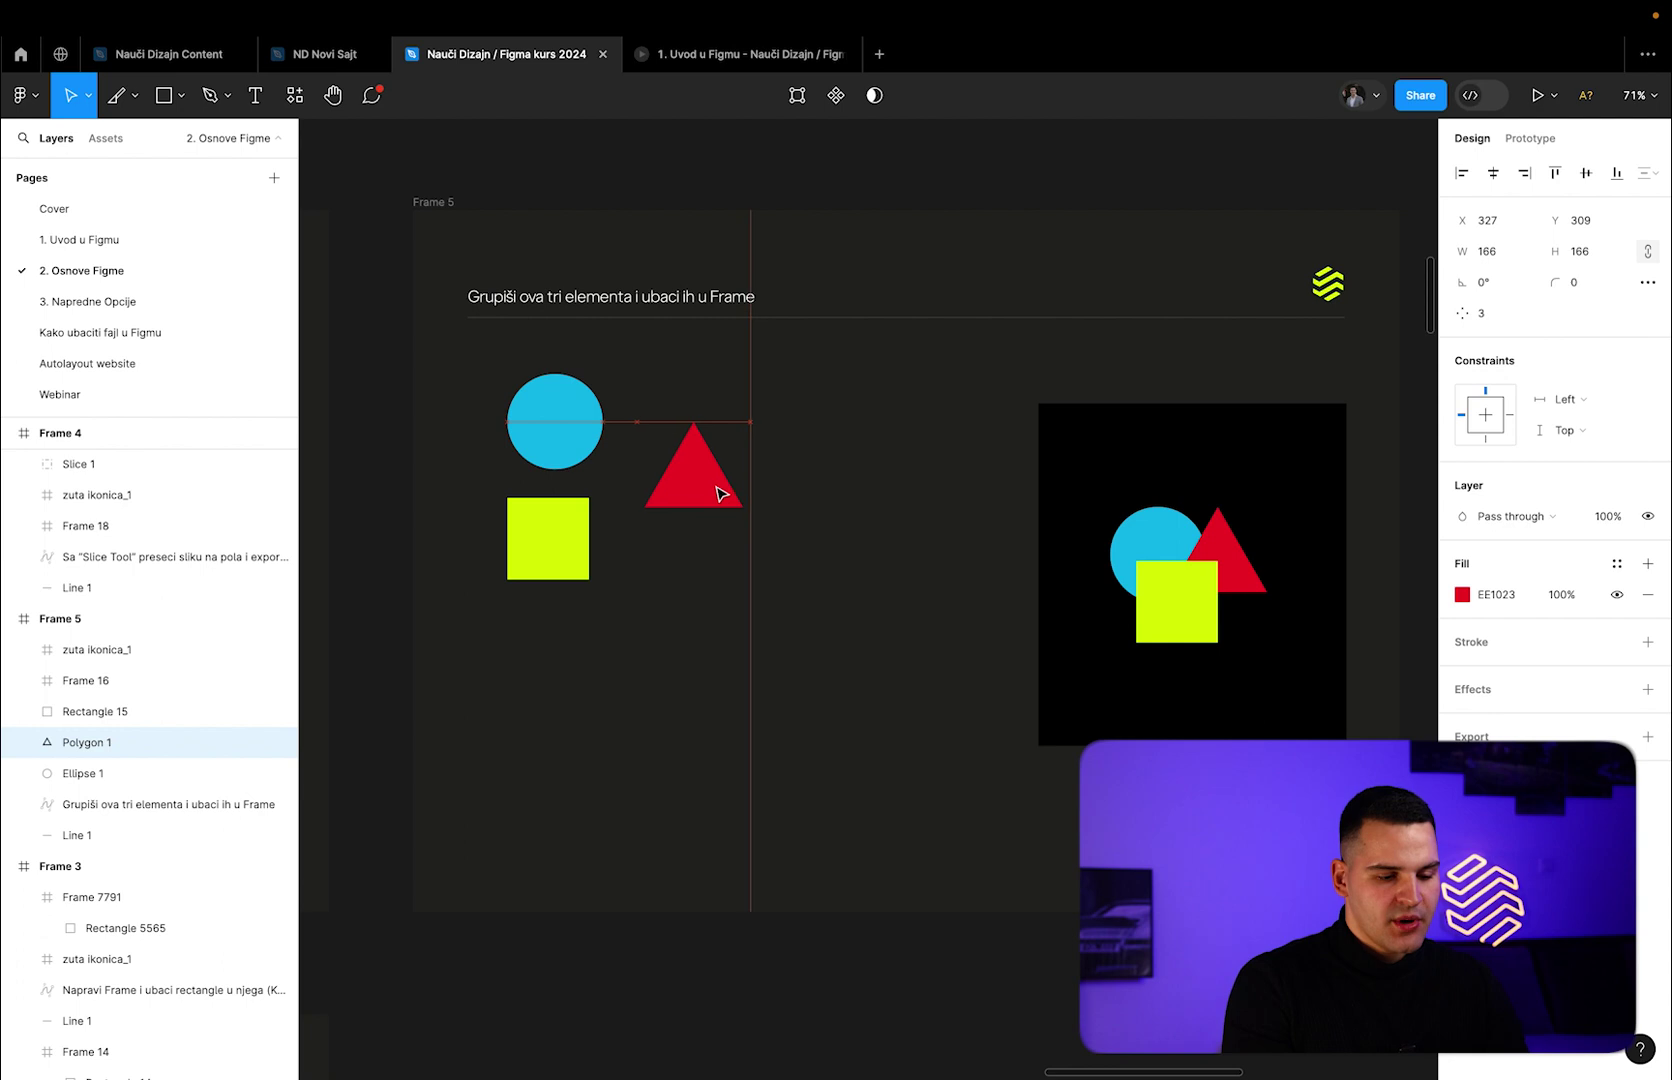
pyautogui.moveTo(713, 505); pyautogui.dragTo(722, 490)
pyautogui.moveTo(853, 649); pyautogui.dragTo(467, 350)
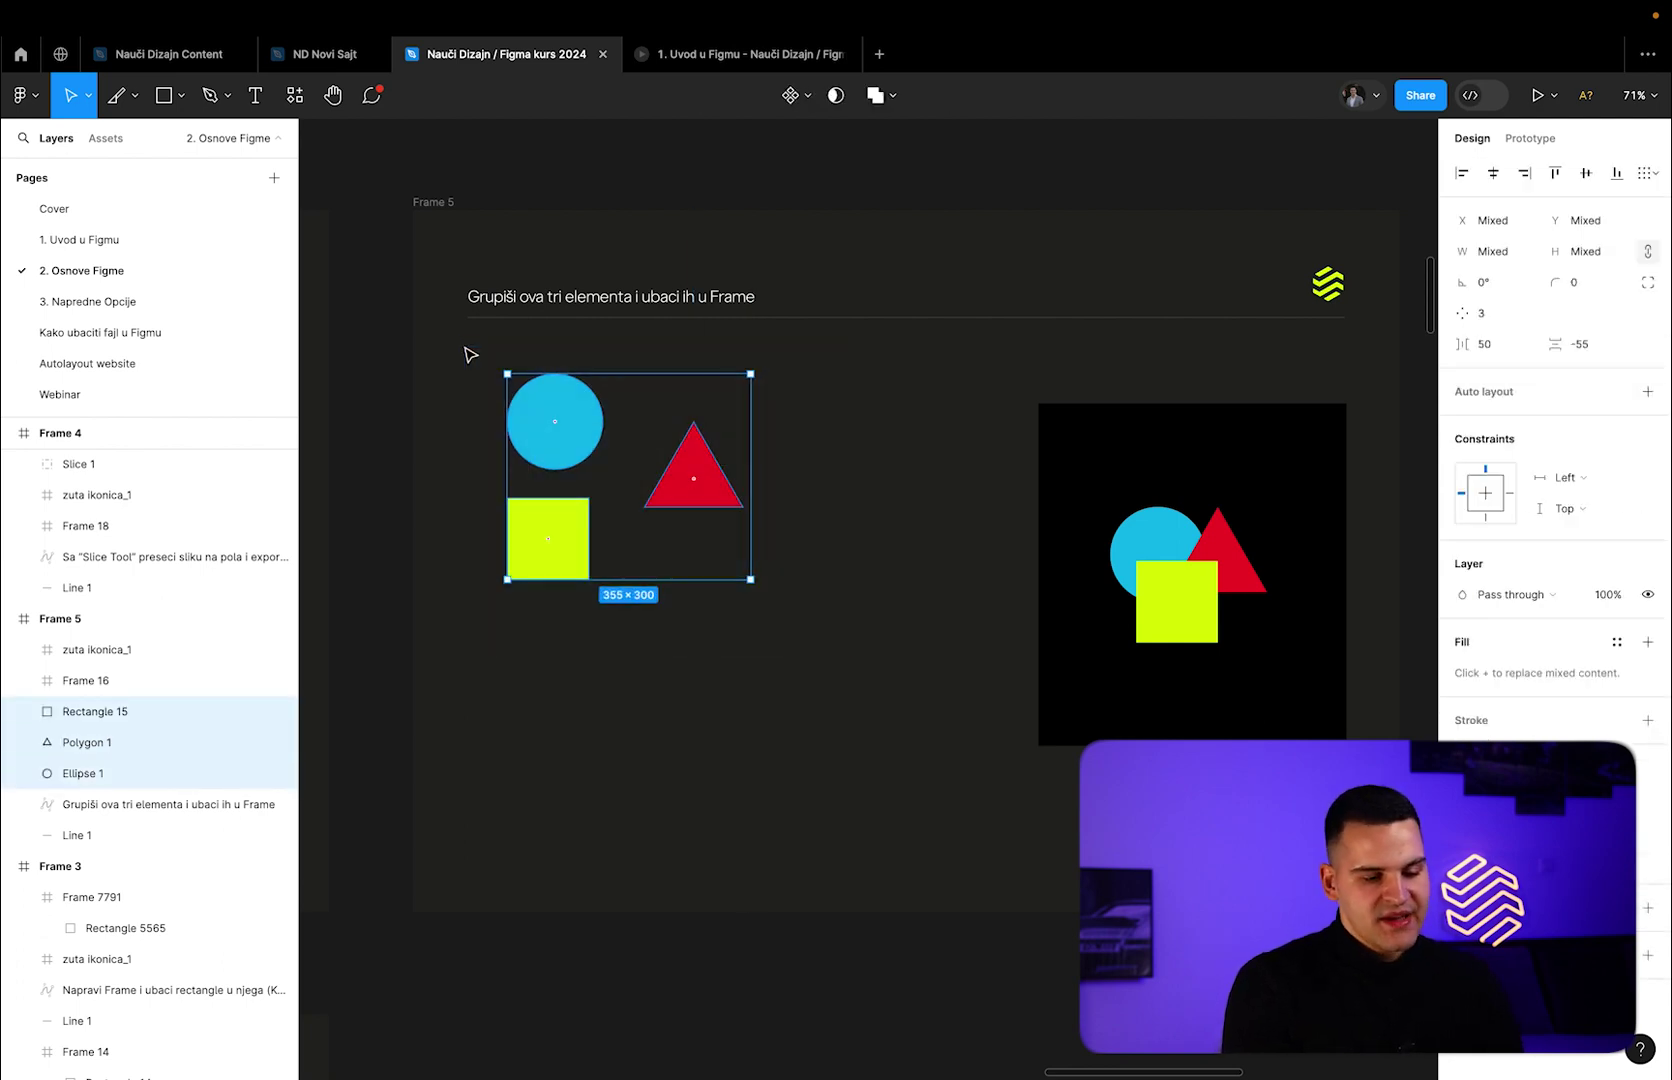
pyautogui.moveTo(572, 408)
pyautogui.mouseDown()
pyautogui.moveTo(562, 378)
pyautogui.moveTo(608, 489)
pyautogui.moveTo(598, 441)
pyautogui.mouseUp()
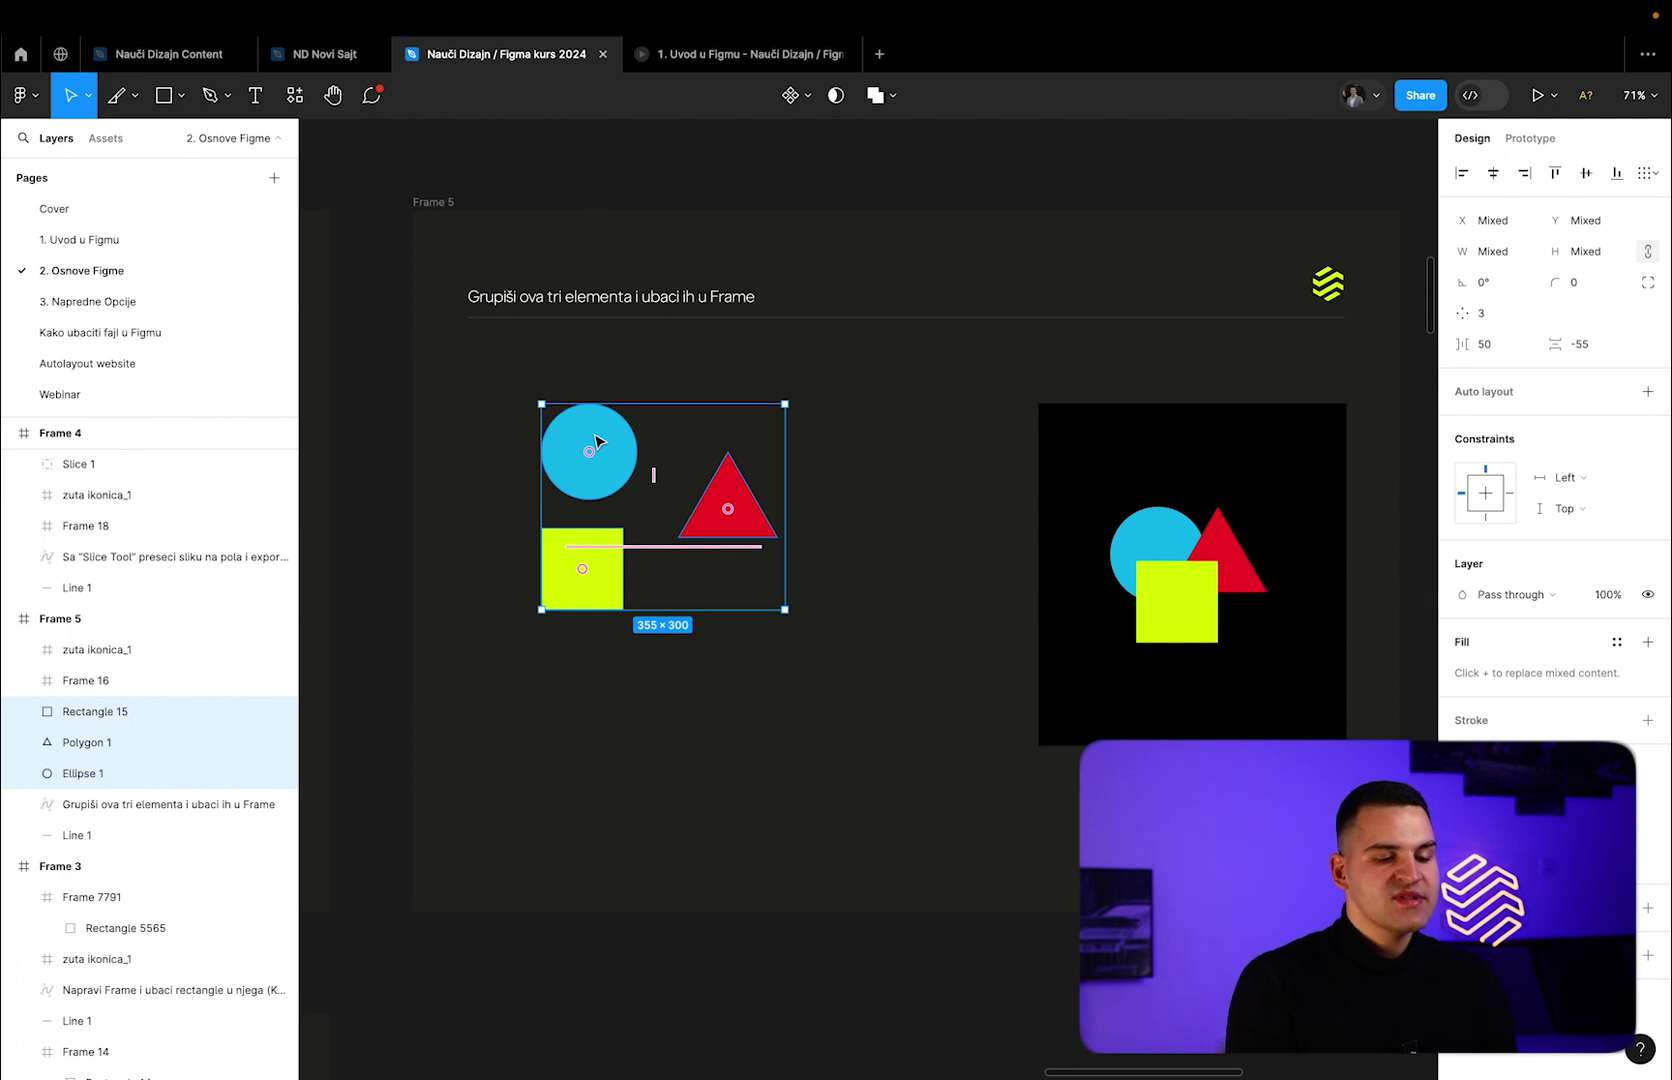
pyautogui.click(963, 448)
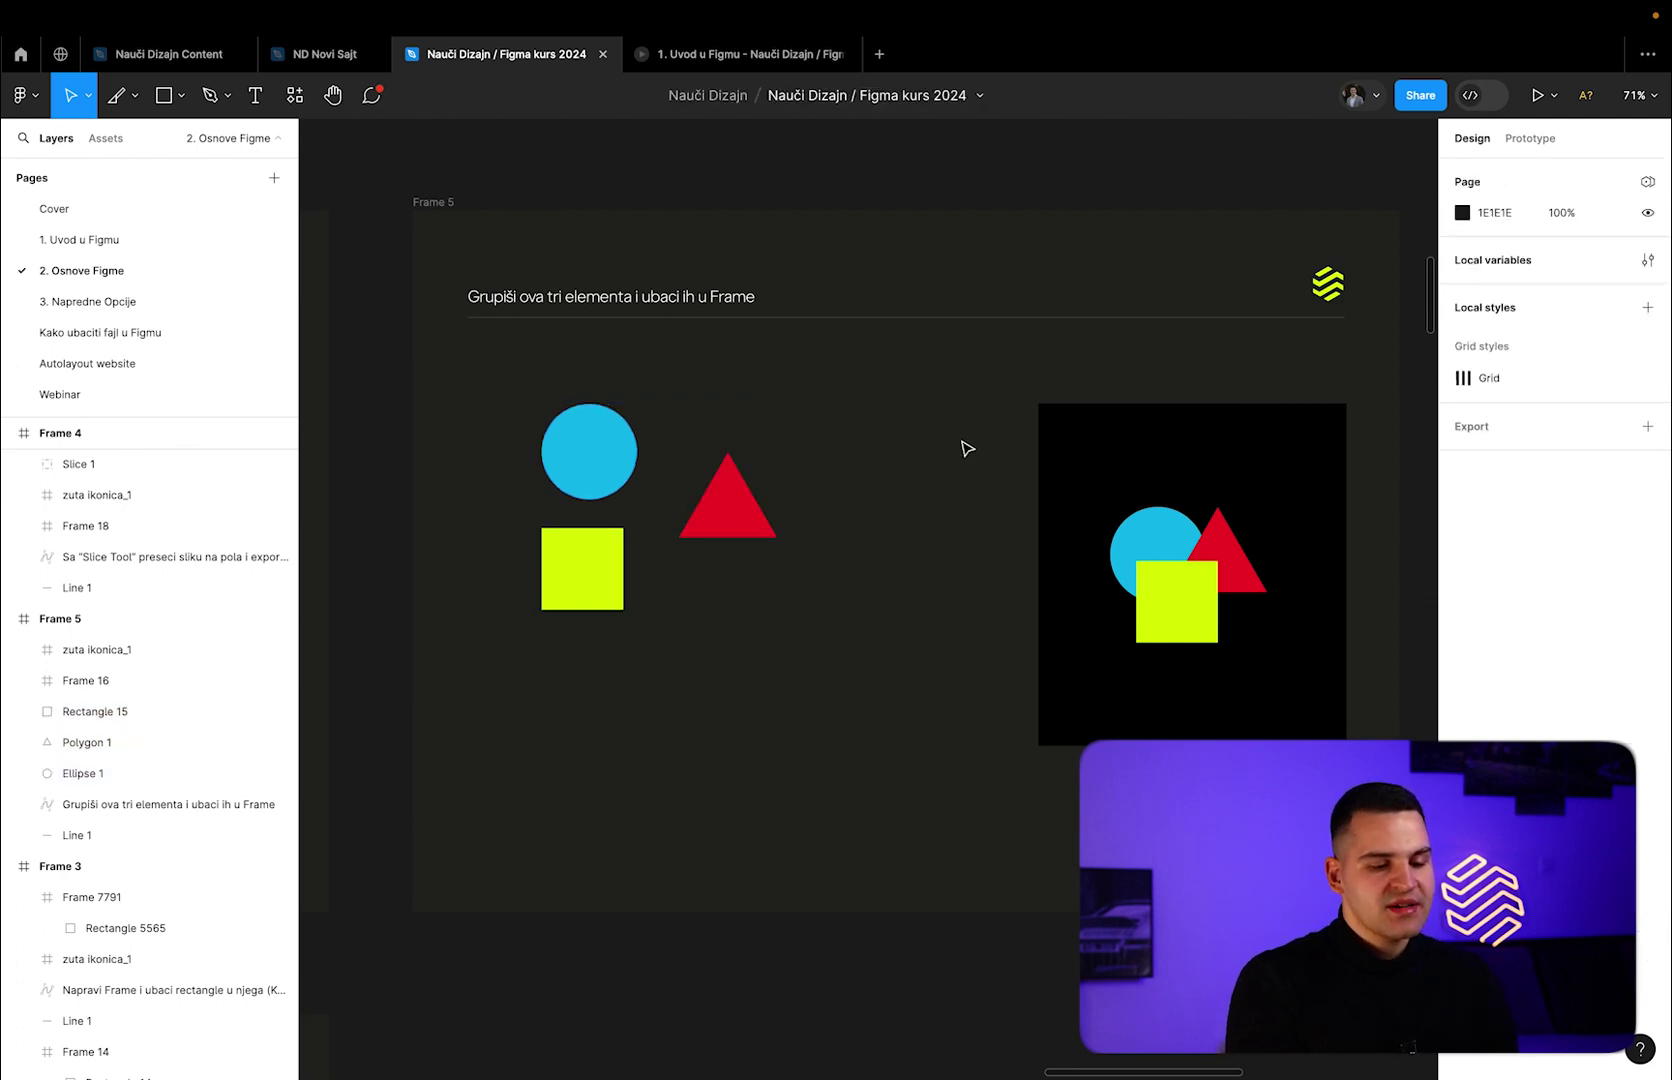
pyautogui.click(760, 502)
pyautogui.moveTo(760, 502)
pyautogui.mouseDown()
pyautogui.moveTo(877, 455)
pyautogui.moveTo(709, 552)
pyautogui.moveTo(757, 515)
pyautogui.moveTo(706, 485)
pyautogui.mouseUp()
pyautogui.moveTo(867, 368)
pyautogui.mouseDown()
pyautogui.moveTo(503, 578)
pyautogui.moveTo(463, 621)
pyautogui.mouseUp()
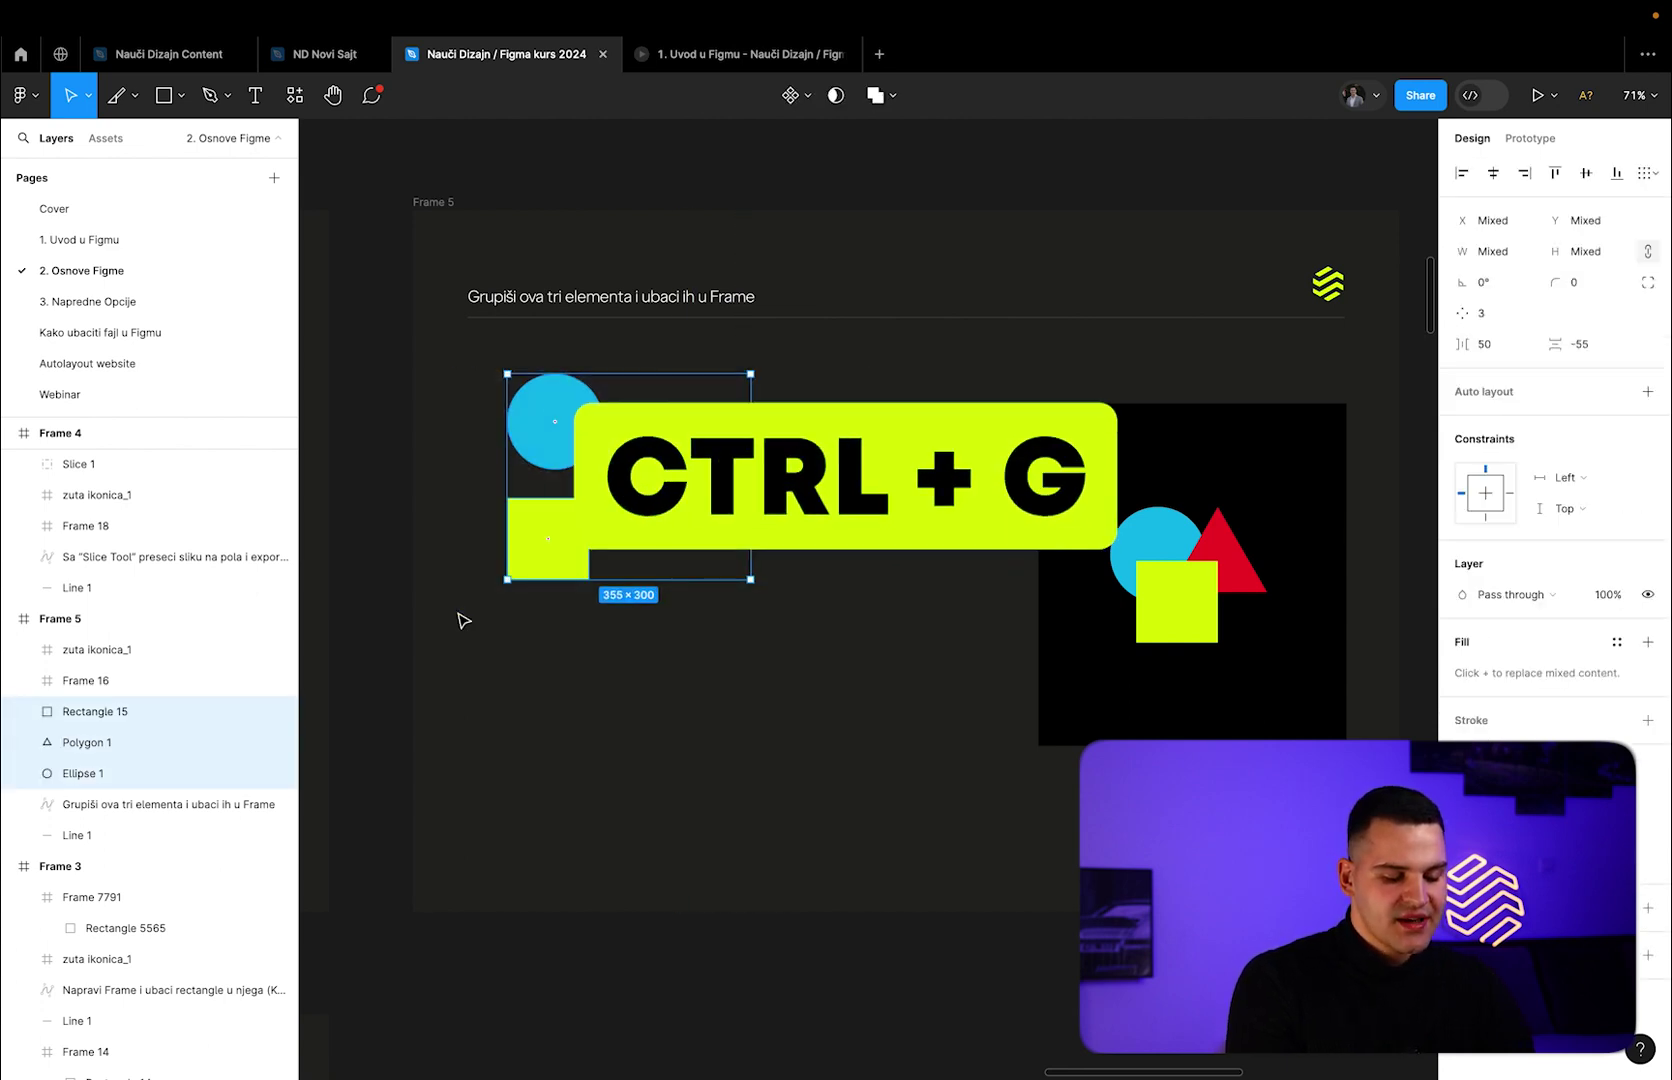
pyautogui.hotkey('ctrl', 'g')
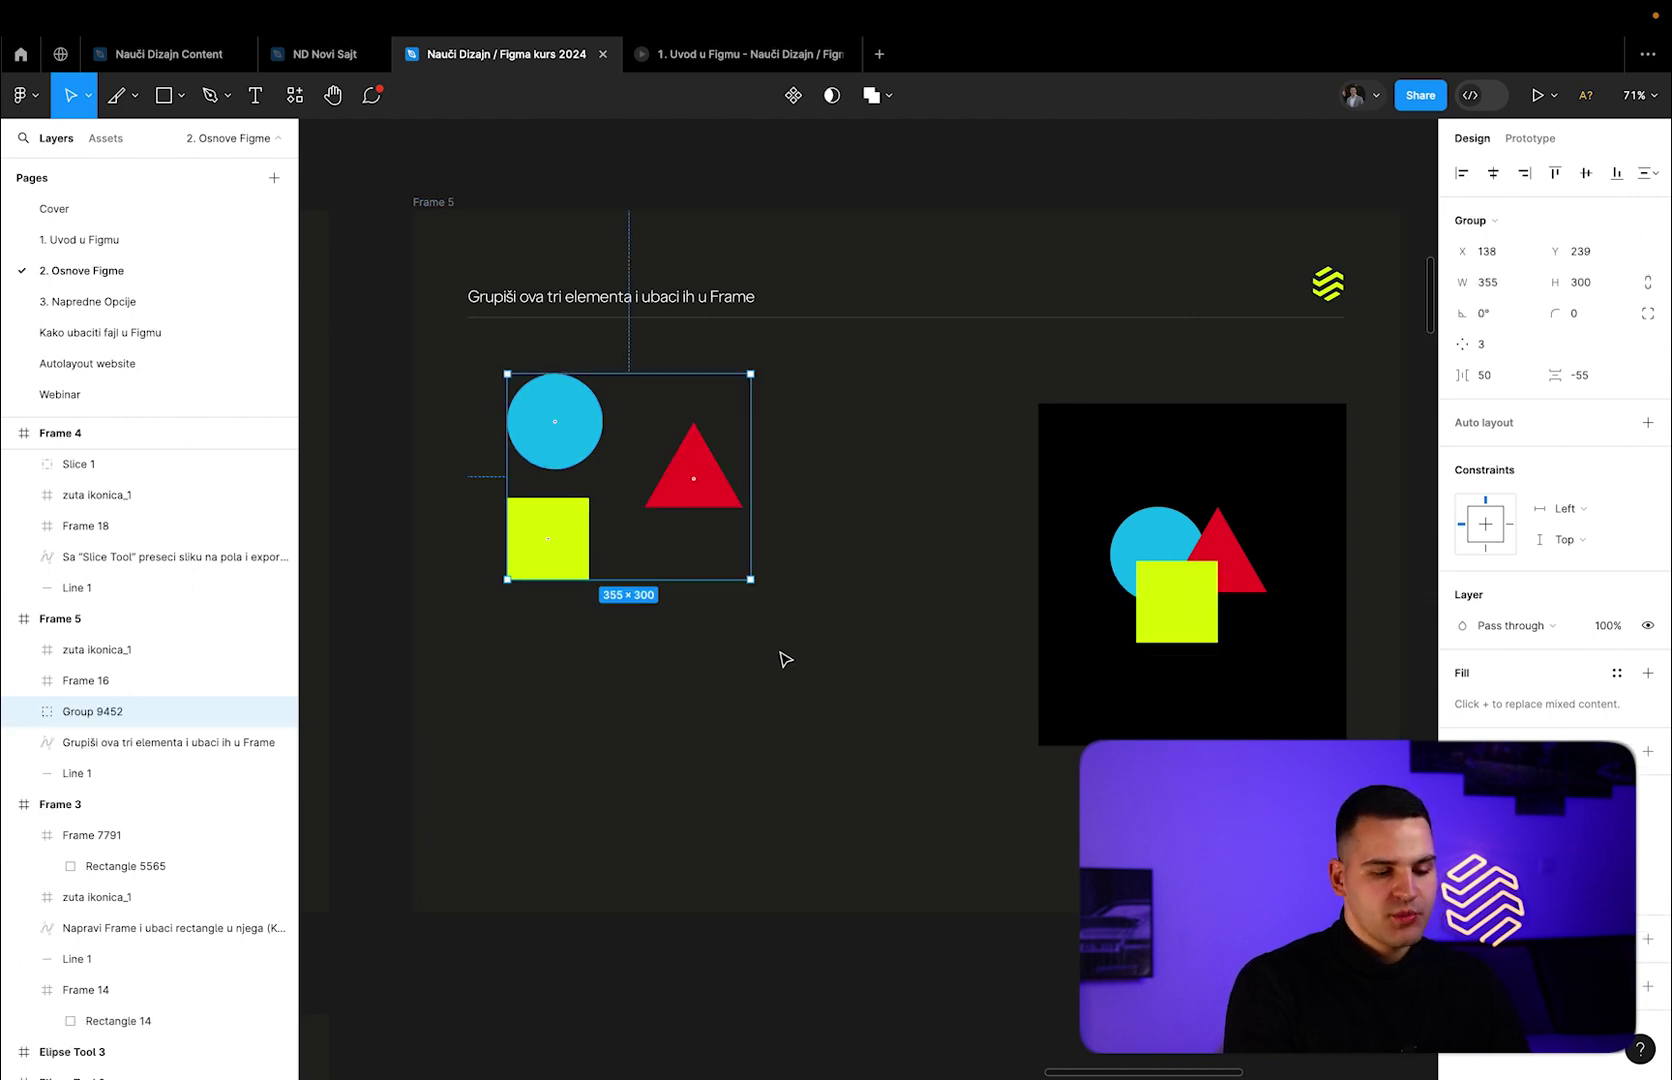
# Move the shape group to the left of Frame 5, accidentally adding a fill.
pyautogui.click(785, 659)
pyautogui.click(703, 502)
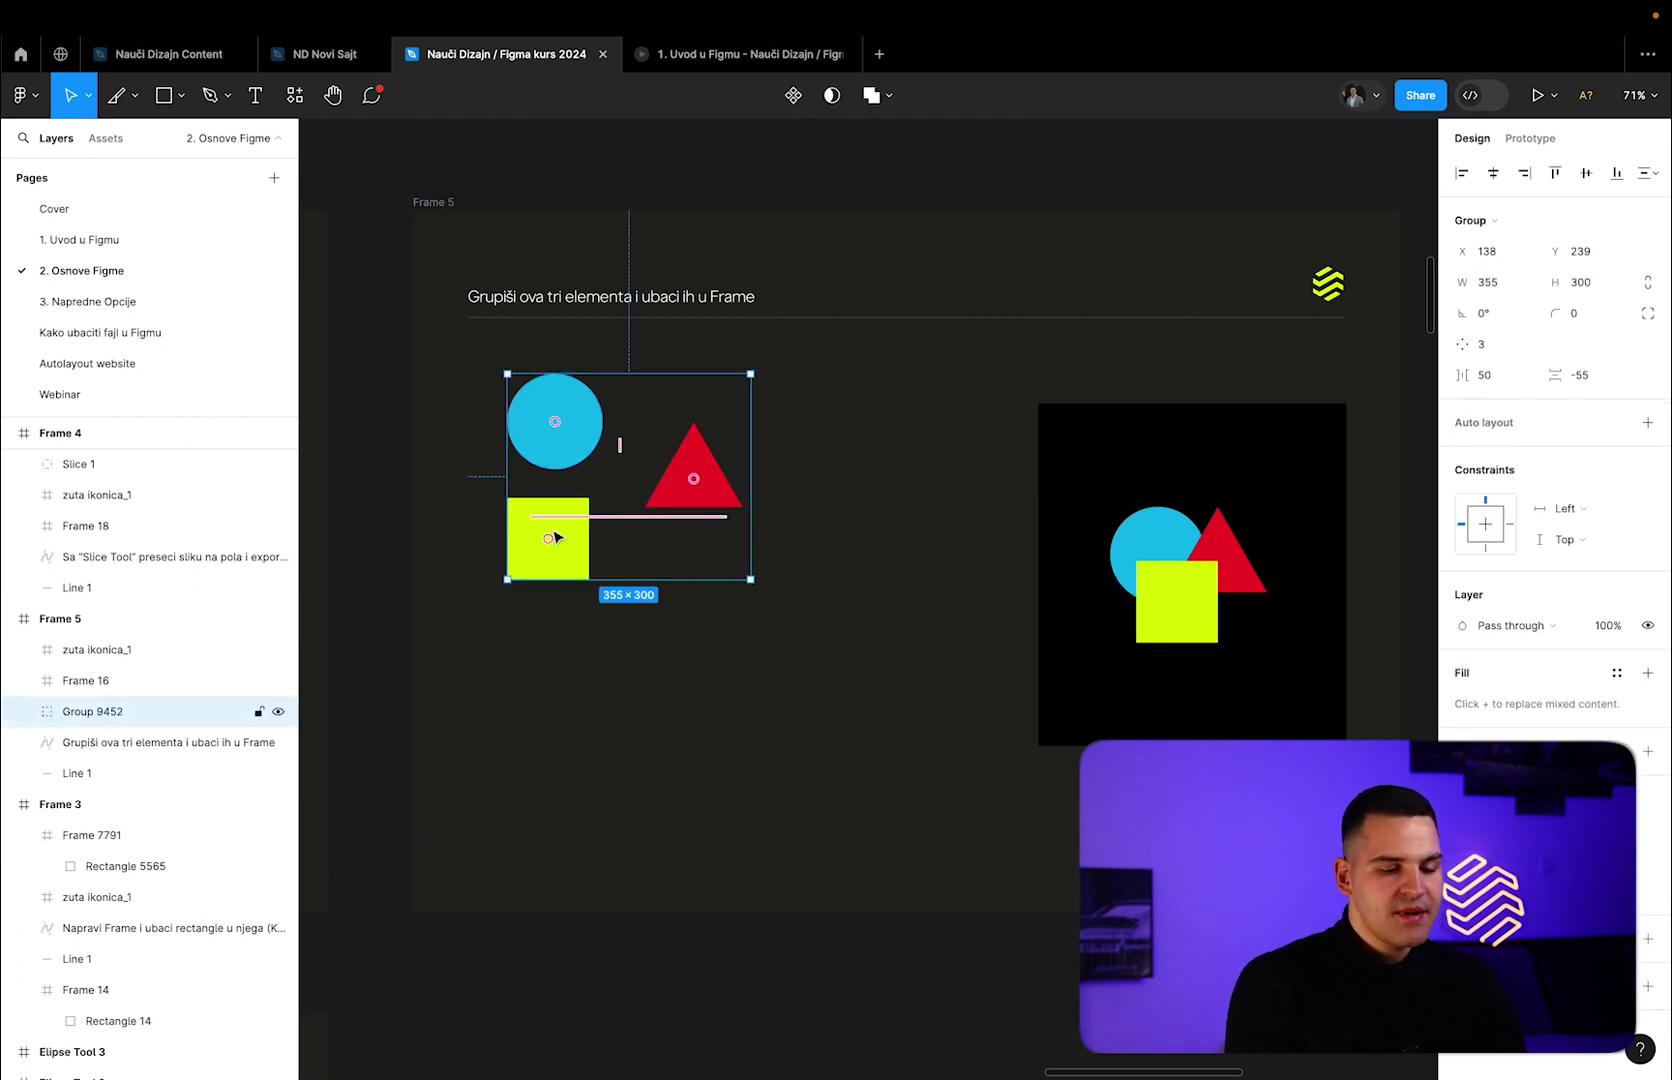
pyautogui.moveTo(575, 552)
pyautogui.mouseDown()
pyautogui.moveTo(708, 598)
pyautogui.moveTo(673, 599)
pyautogui.mouseUp()
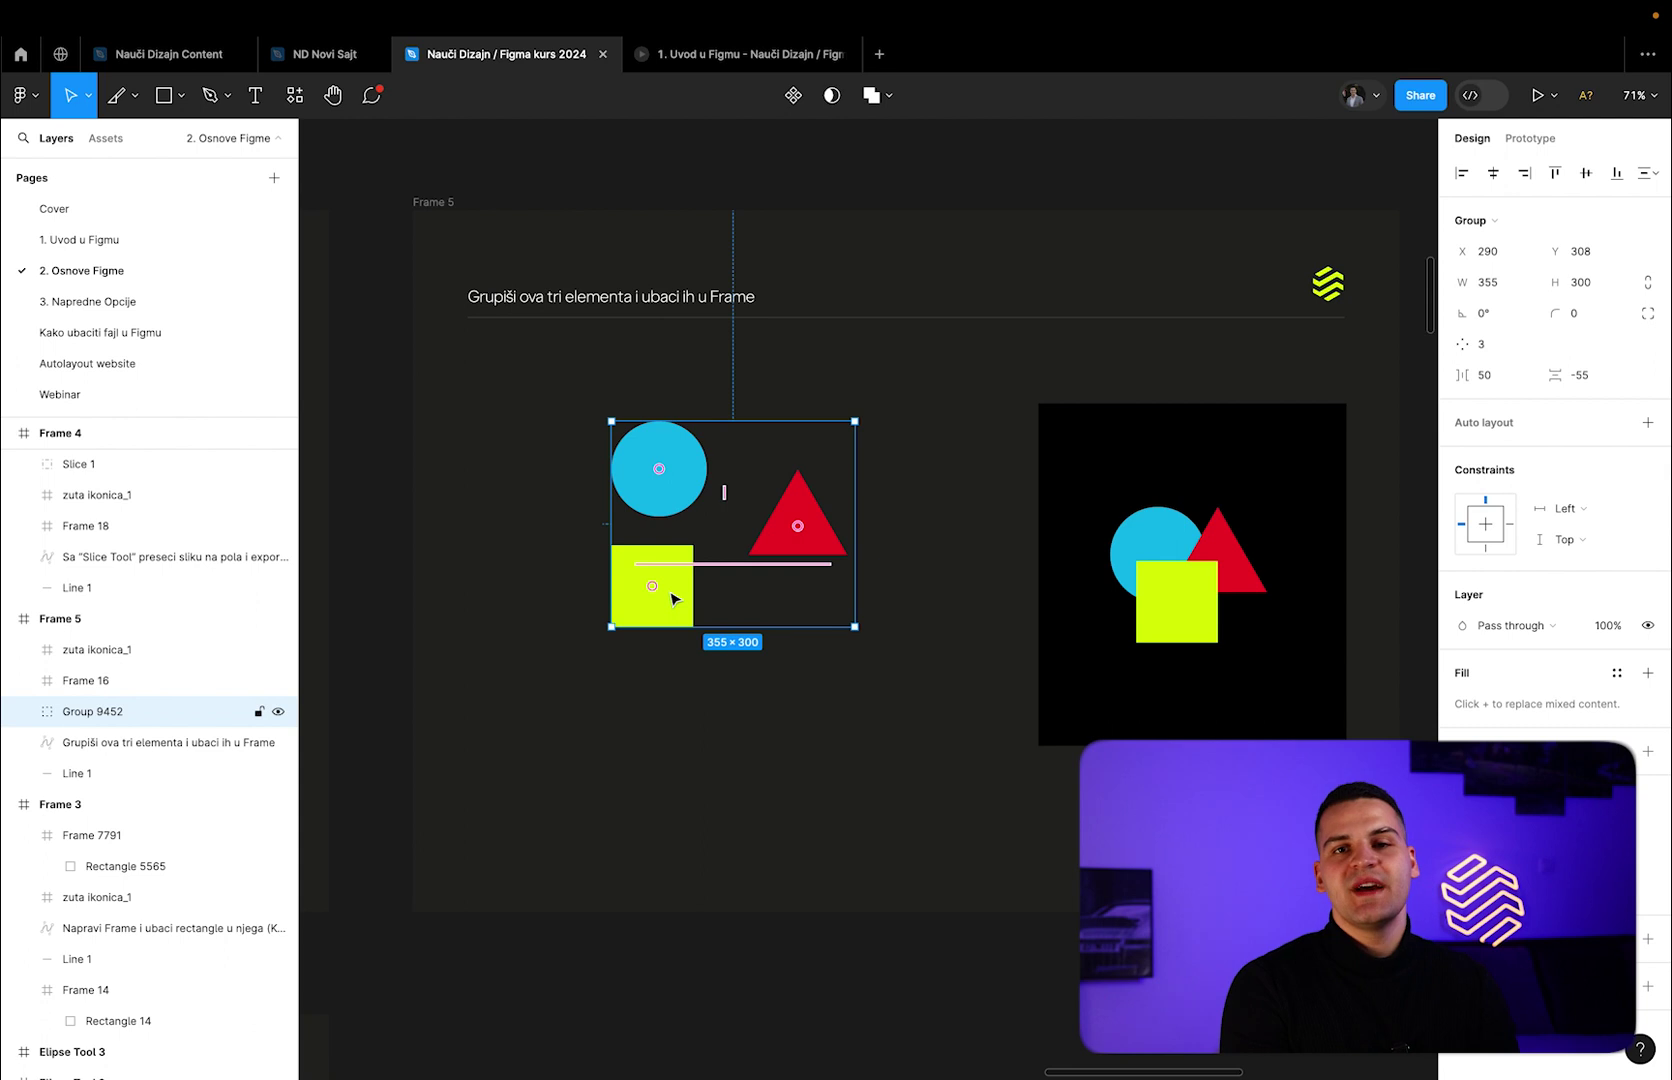
pyautogui.moveTo(673, 598); pyautogui.dragTo(673, 598)
pyautogui.click(1648, 674)
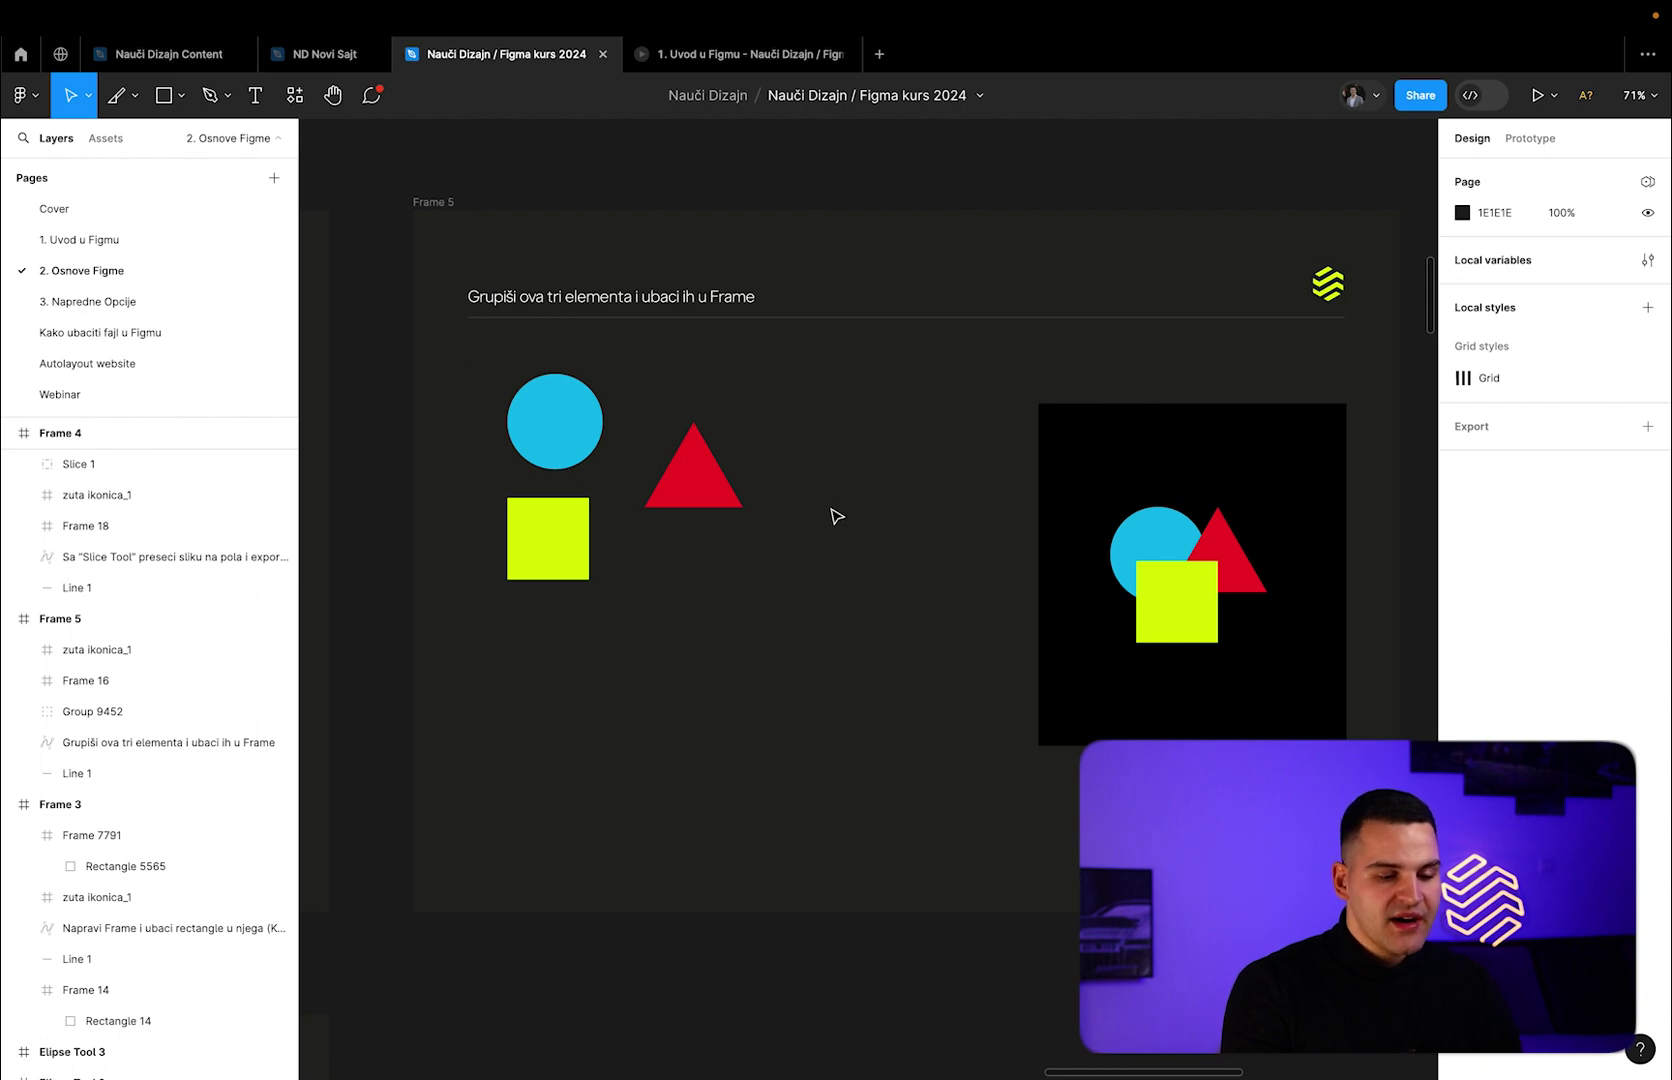
pyautogui.click(719, 488)
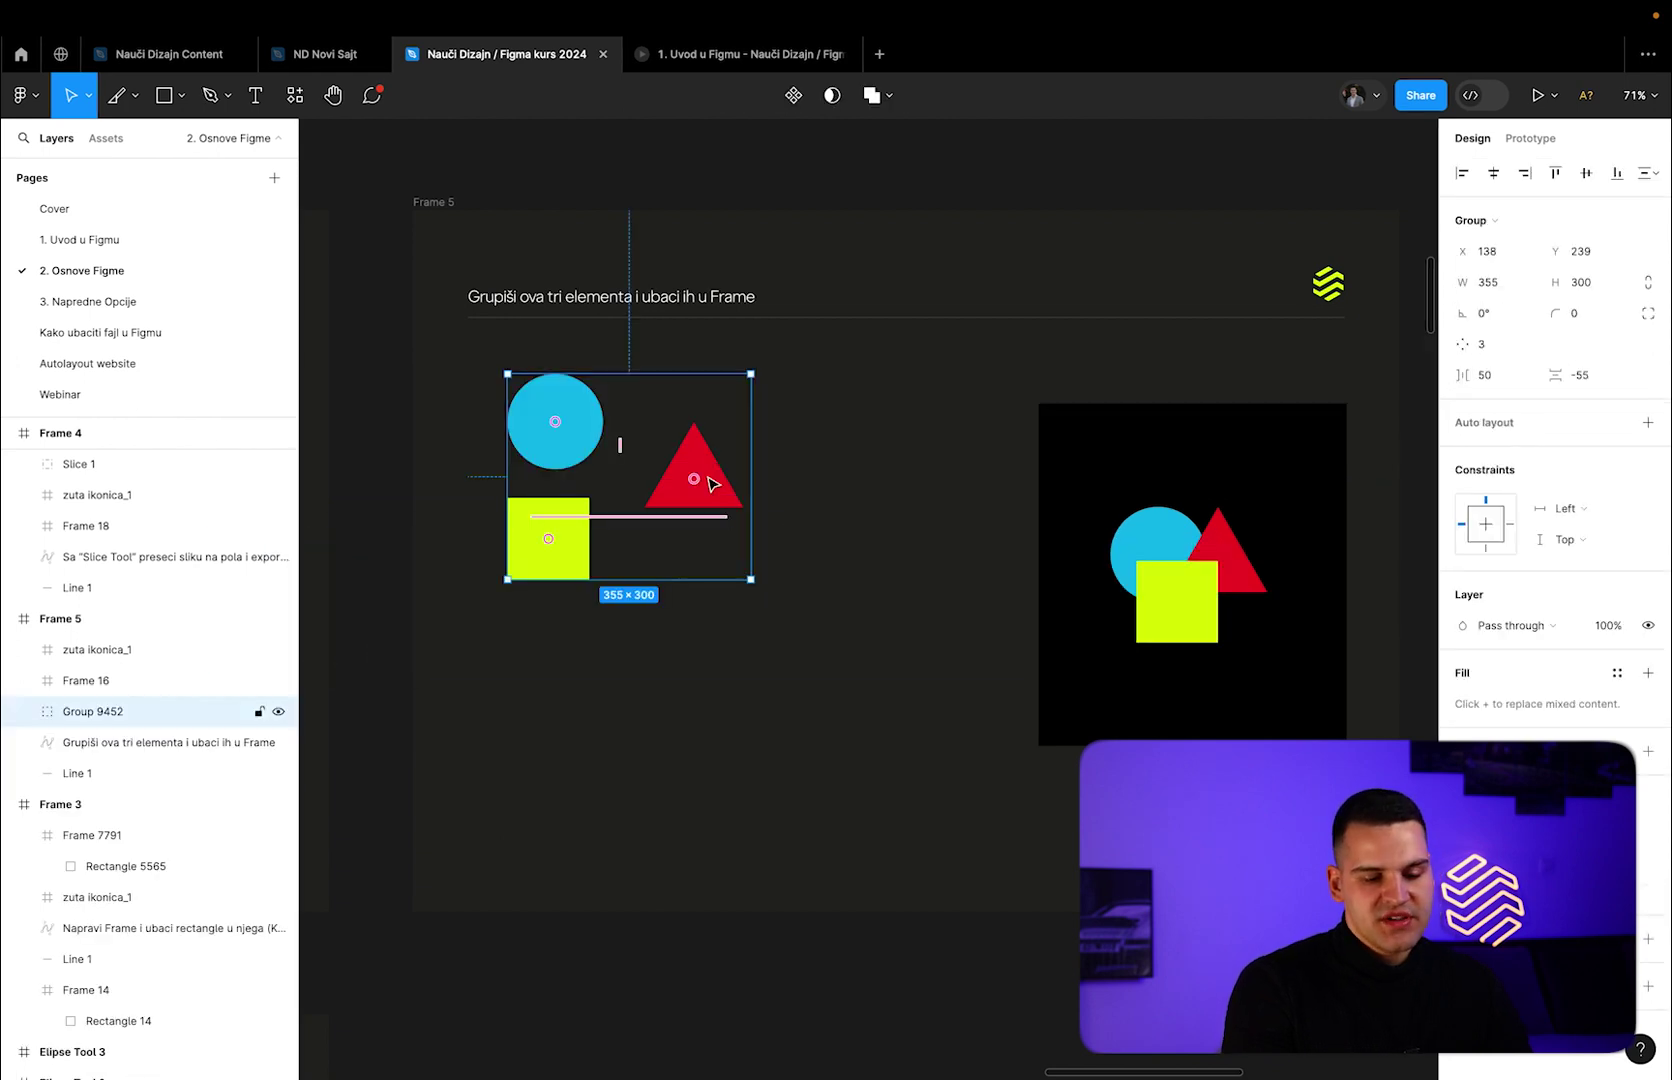
# Ungroup the shapes and slide the circle and square to overlap the triangle.
pyautogui.rightClick(712, 485)
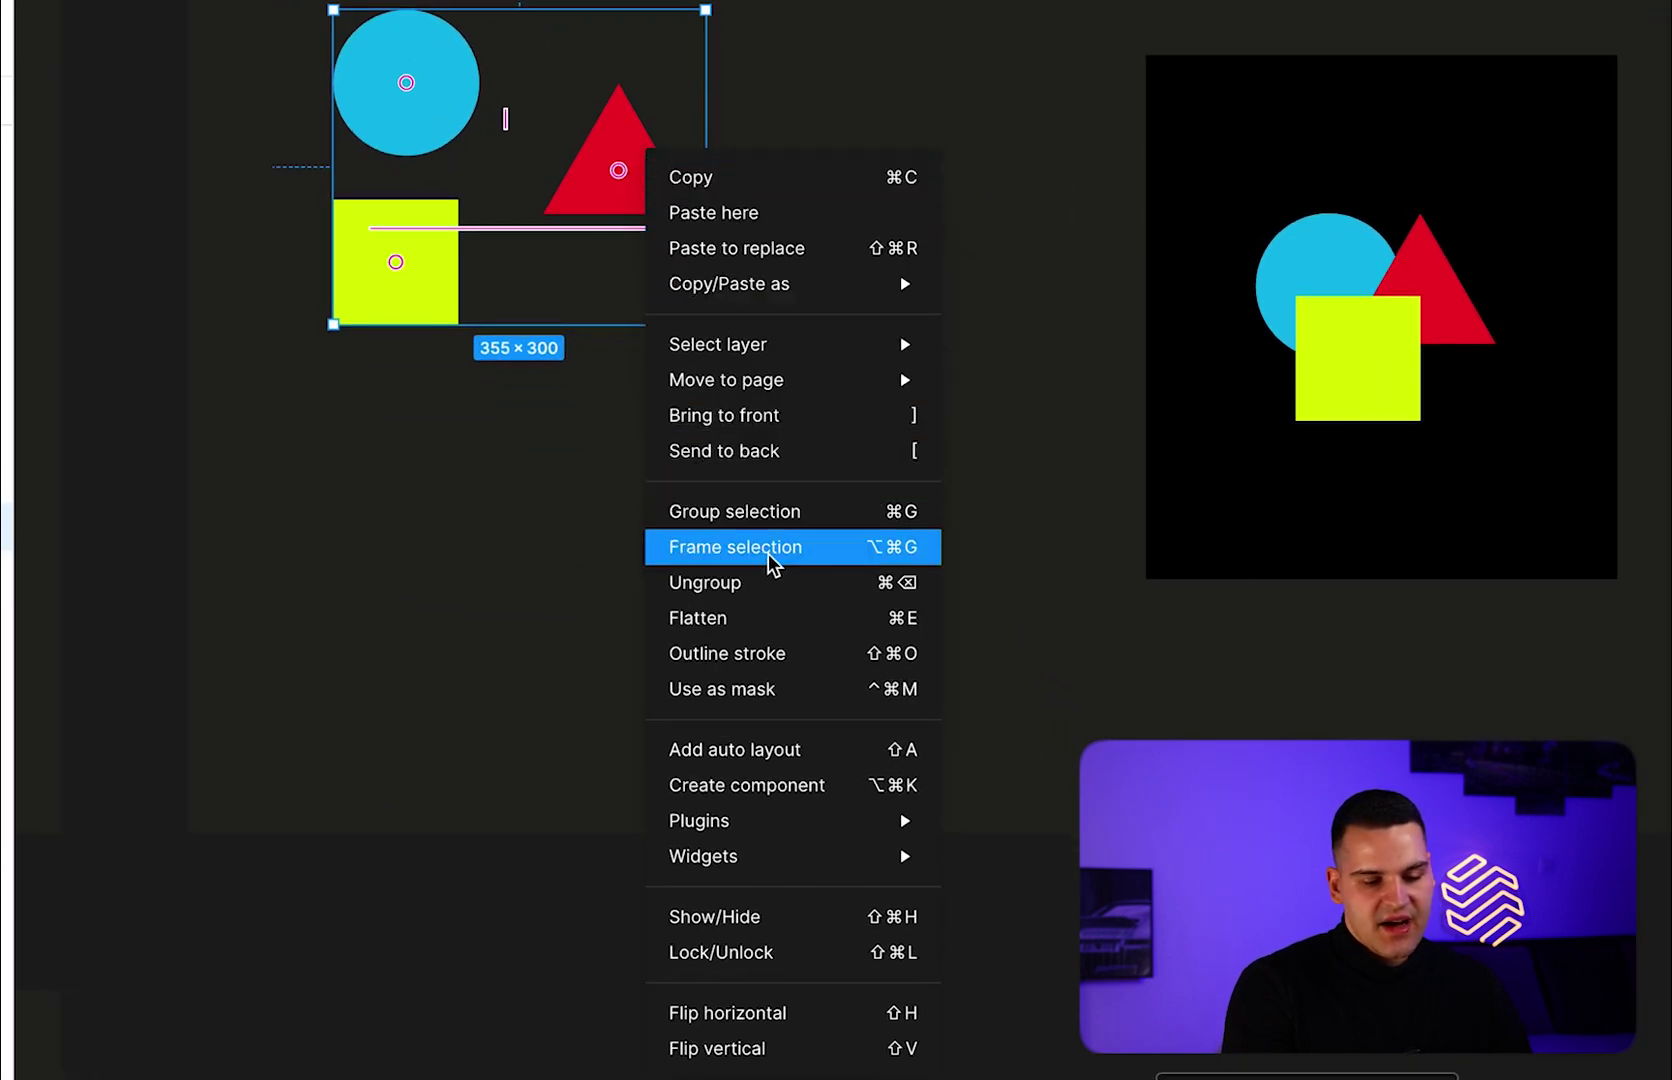
pyautogui.click(760, 582)
pyautogui.click(615, 465)
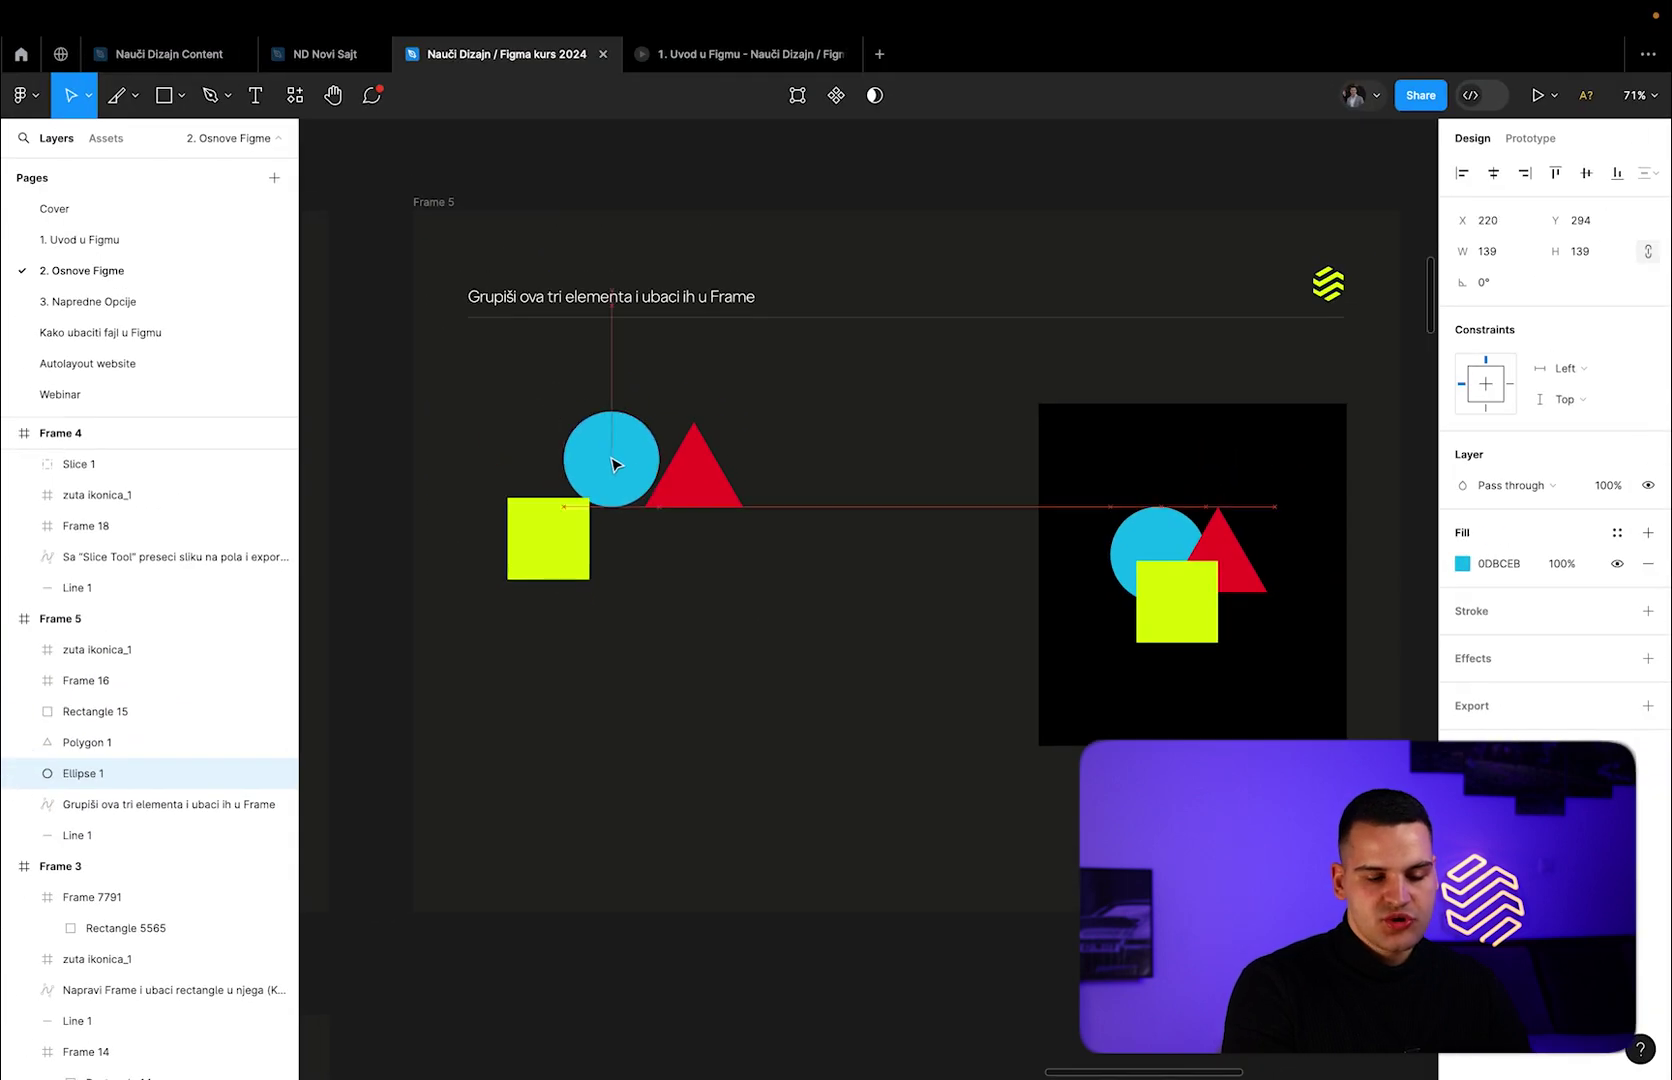
pyautogui.moveTo(615, 465); pyautogui.dragTo(630, 471)
pyautogui.moveTo(553, 545); pyautogui.dragTo(628, 547)
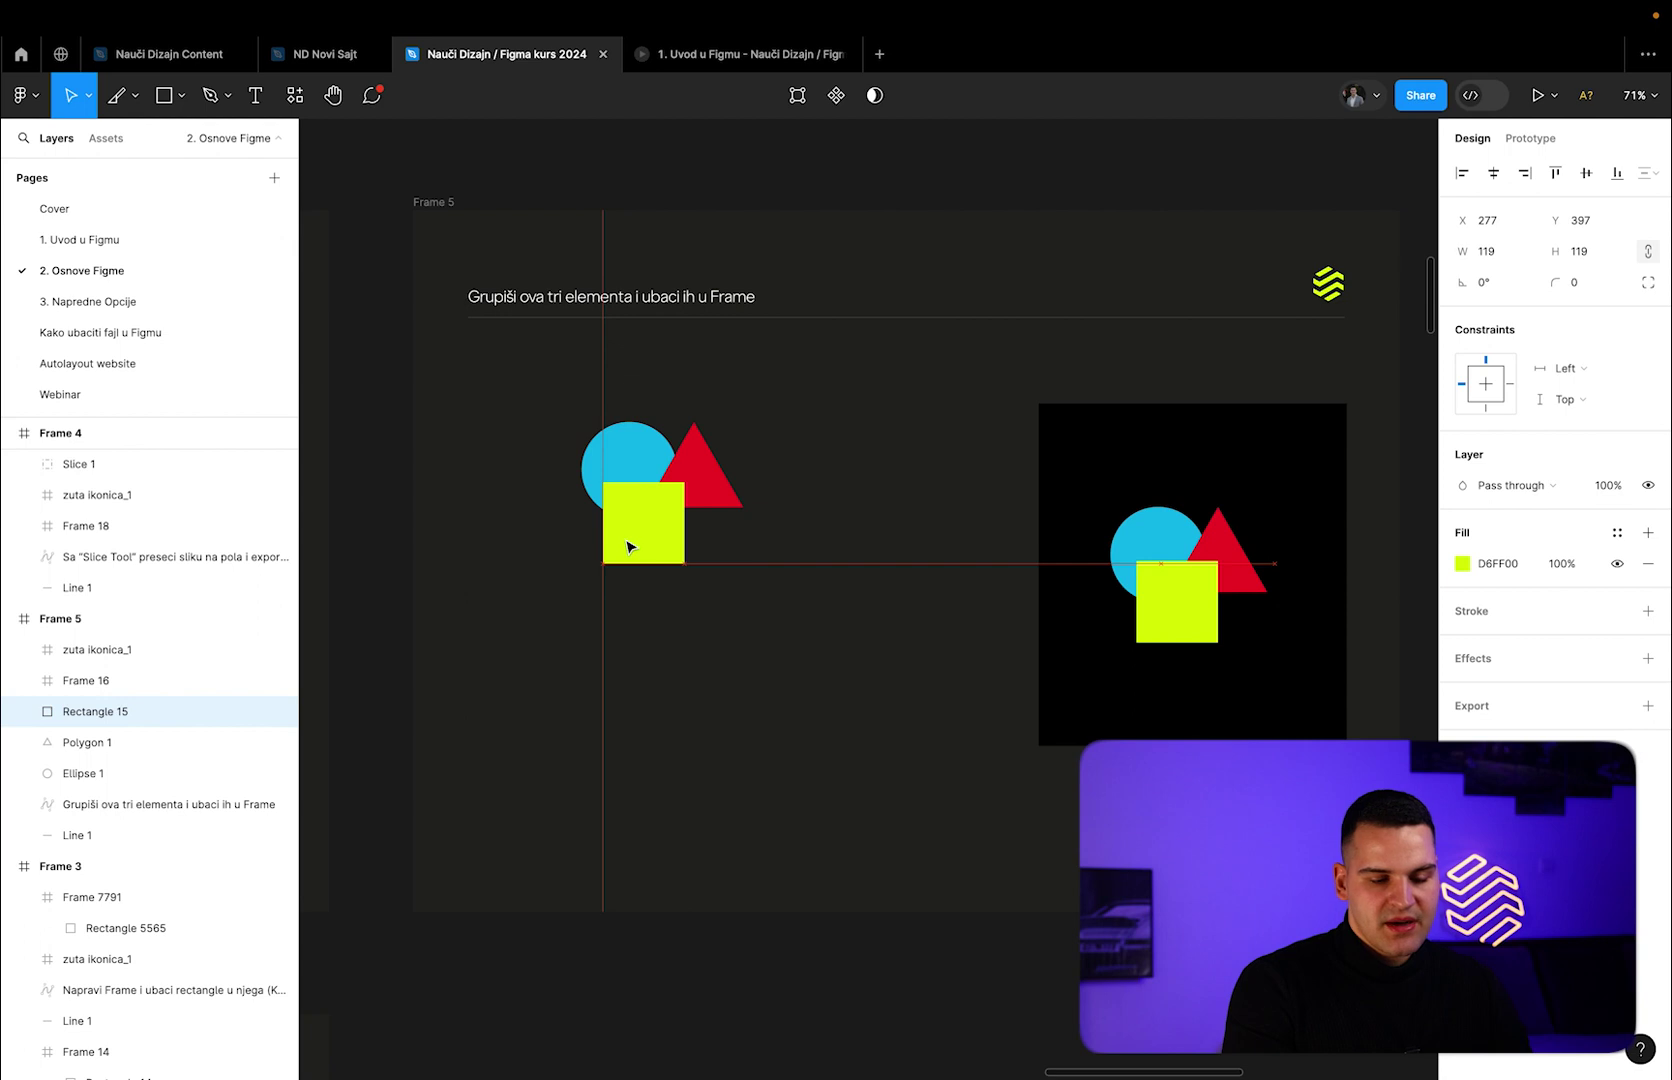
pyautogui.moveTo(631, 547); pyautogui.dragTo(631, 547)
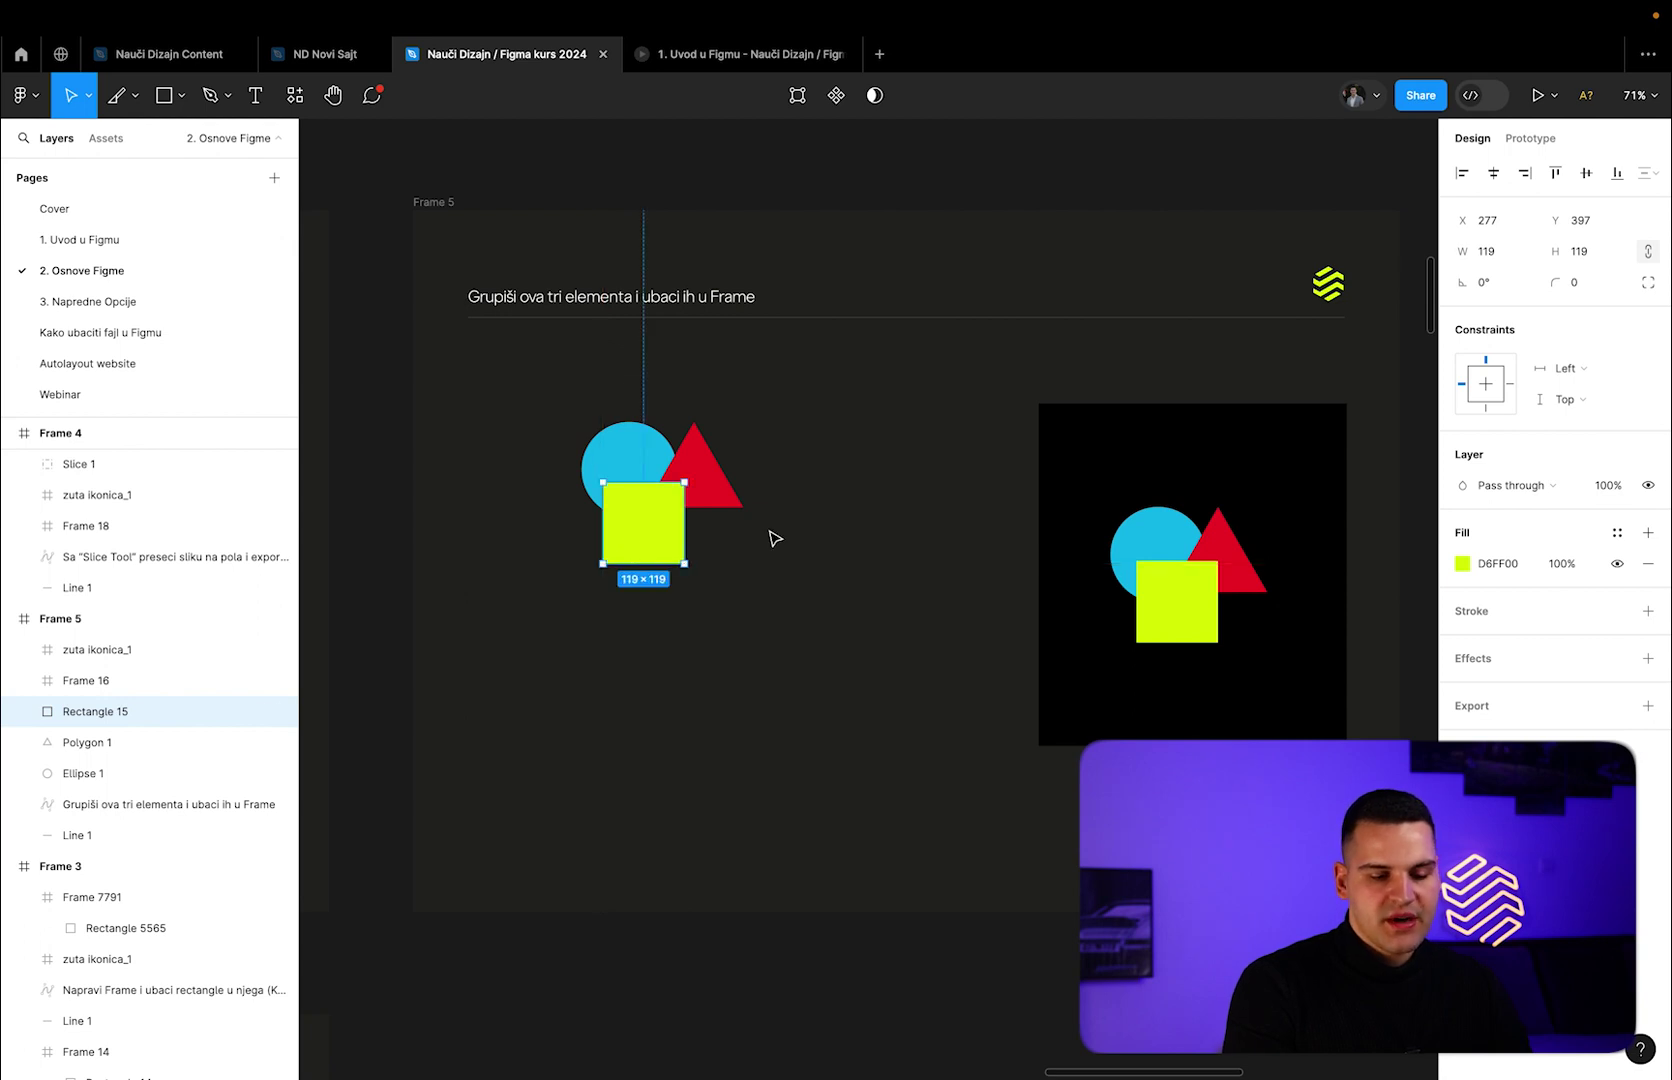
# Regroup the three overlapping shapes and move the group above the black reference frame.
pyautogui.moveTo(831, 657); pyautogui.dragTo(557, 383)
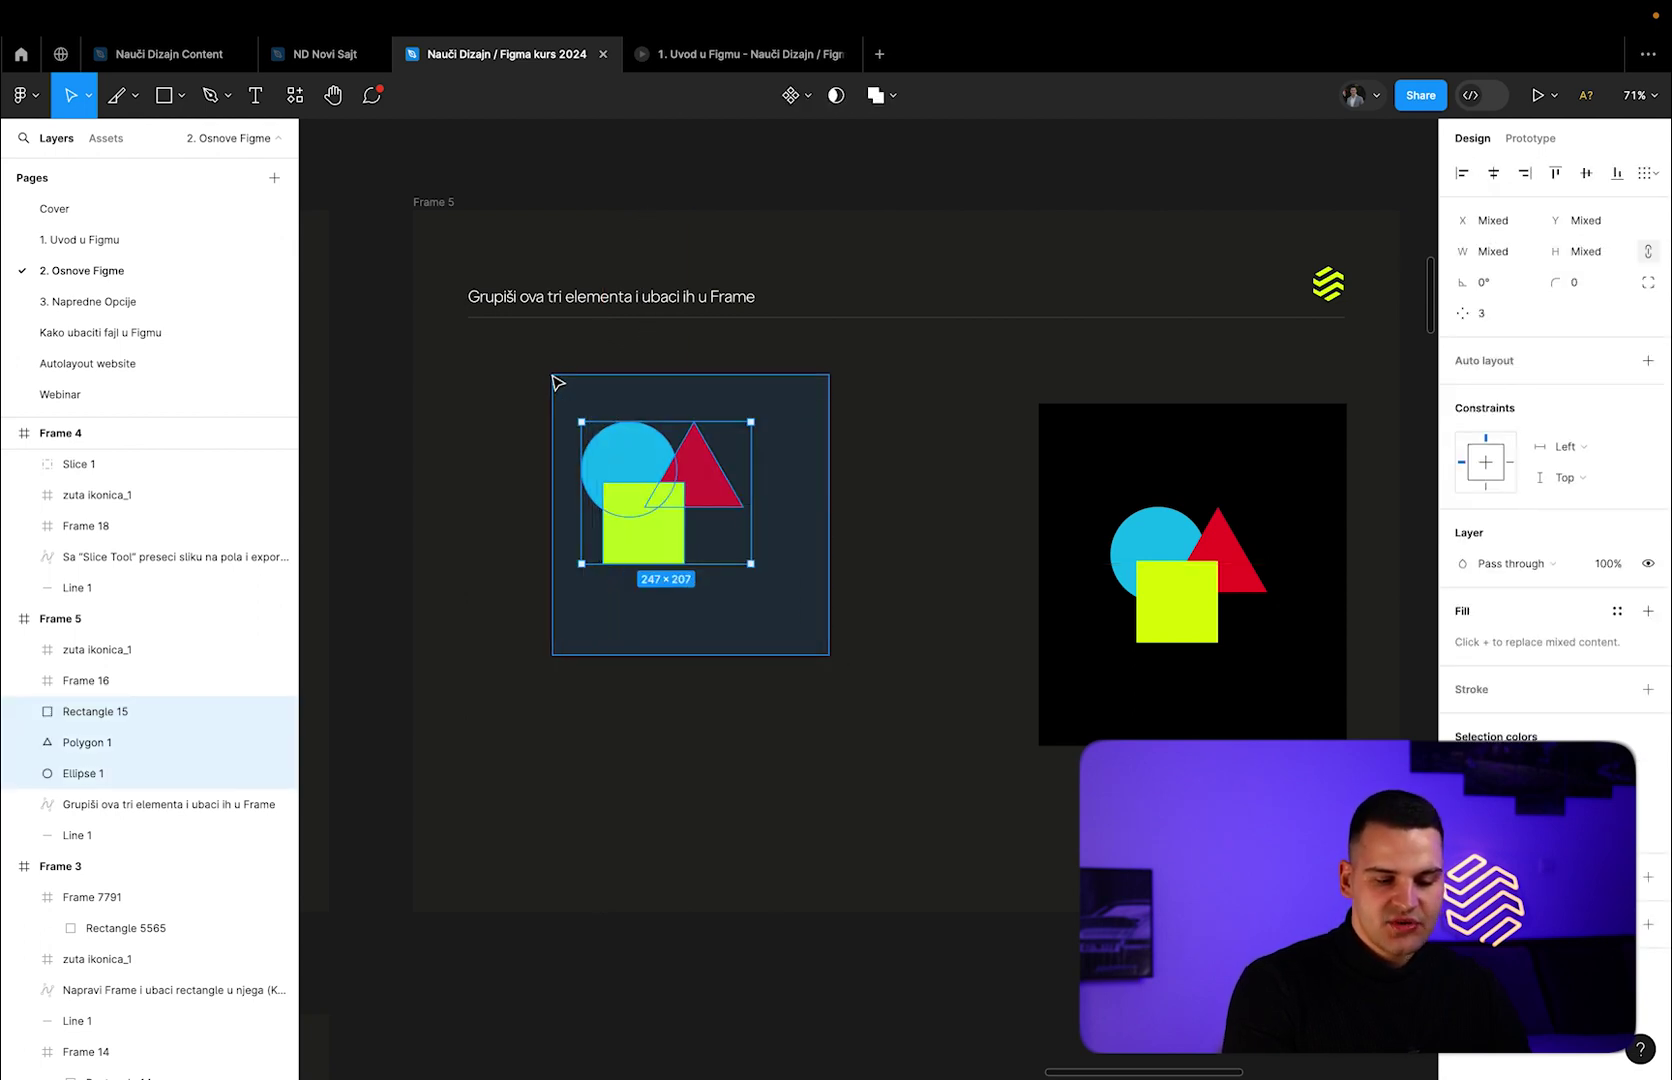
pyautogui.hotkey('ctrl', 'g')
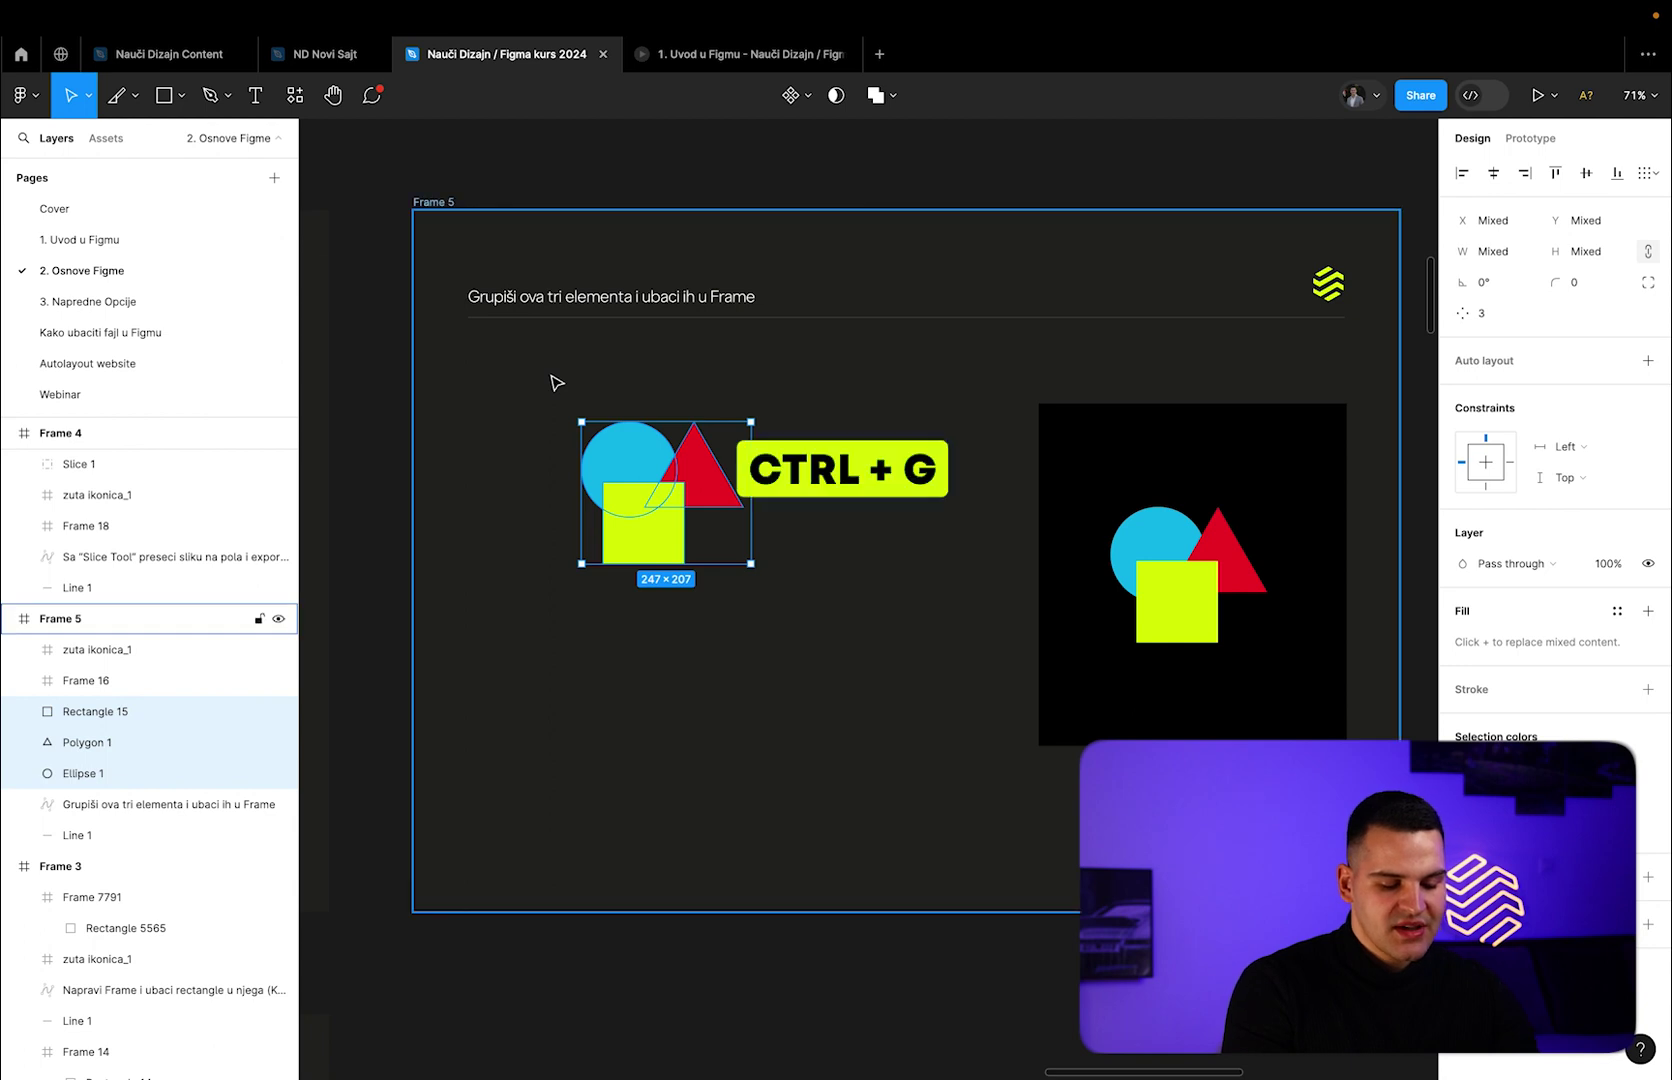
pyautogui.moveTo(640, 480); pyautogui.dragTo(930, 356)
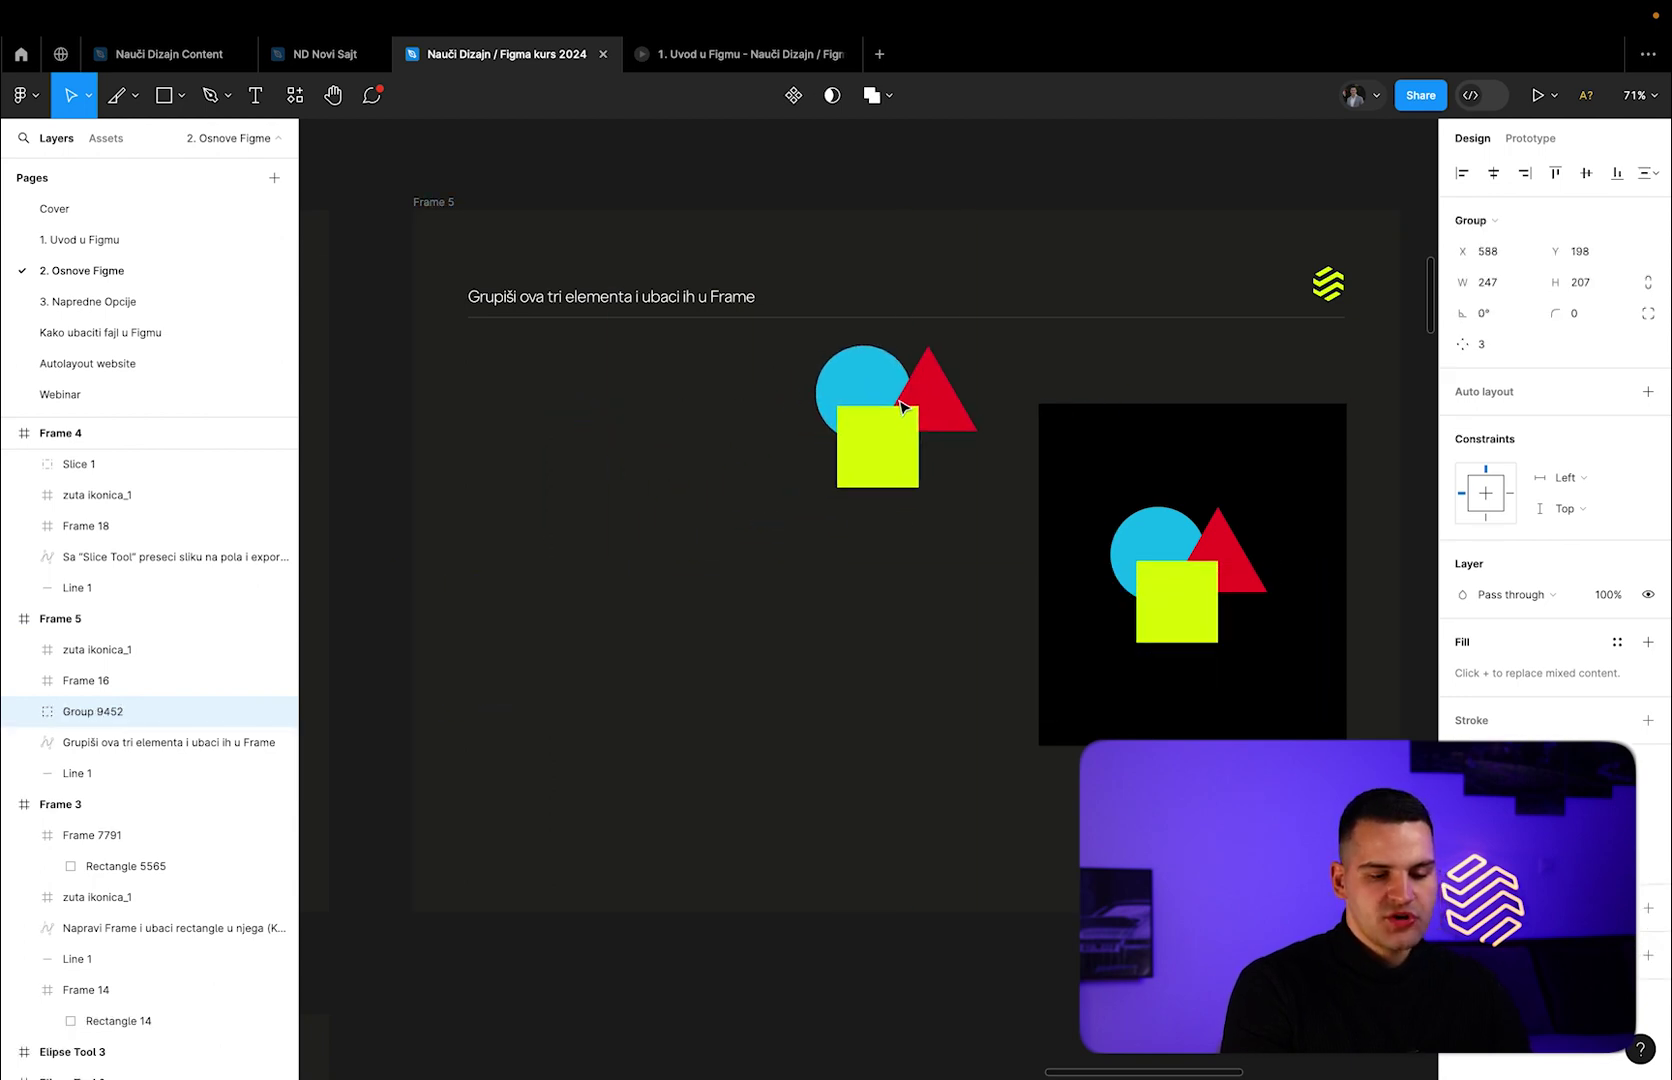
pyautogui.click(1170, 474)
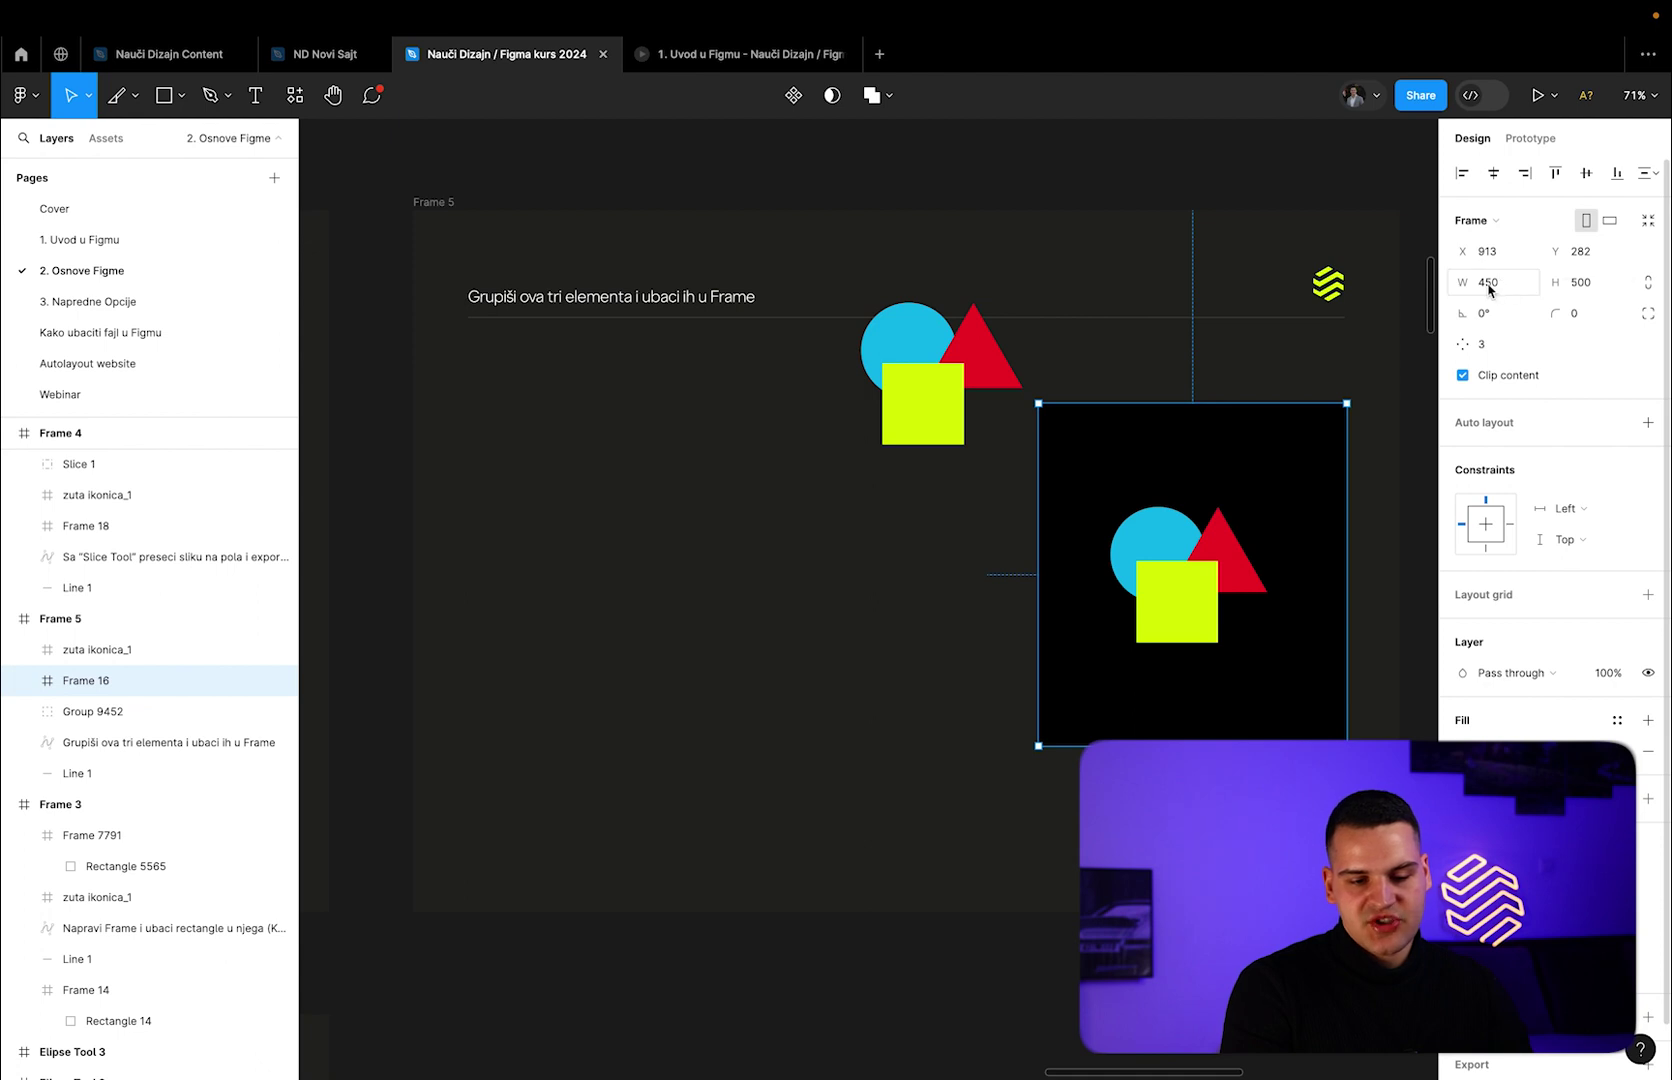
# Draw a new 450×500 frame beside the reference frame.
pyautogui.click(1229, 368)
pyautogui.press('f')
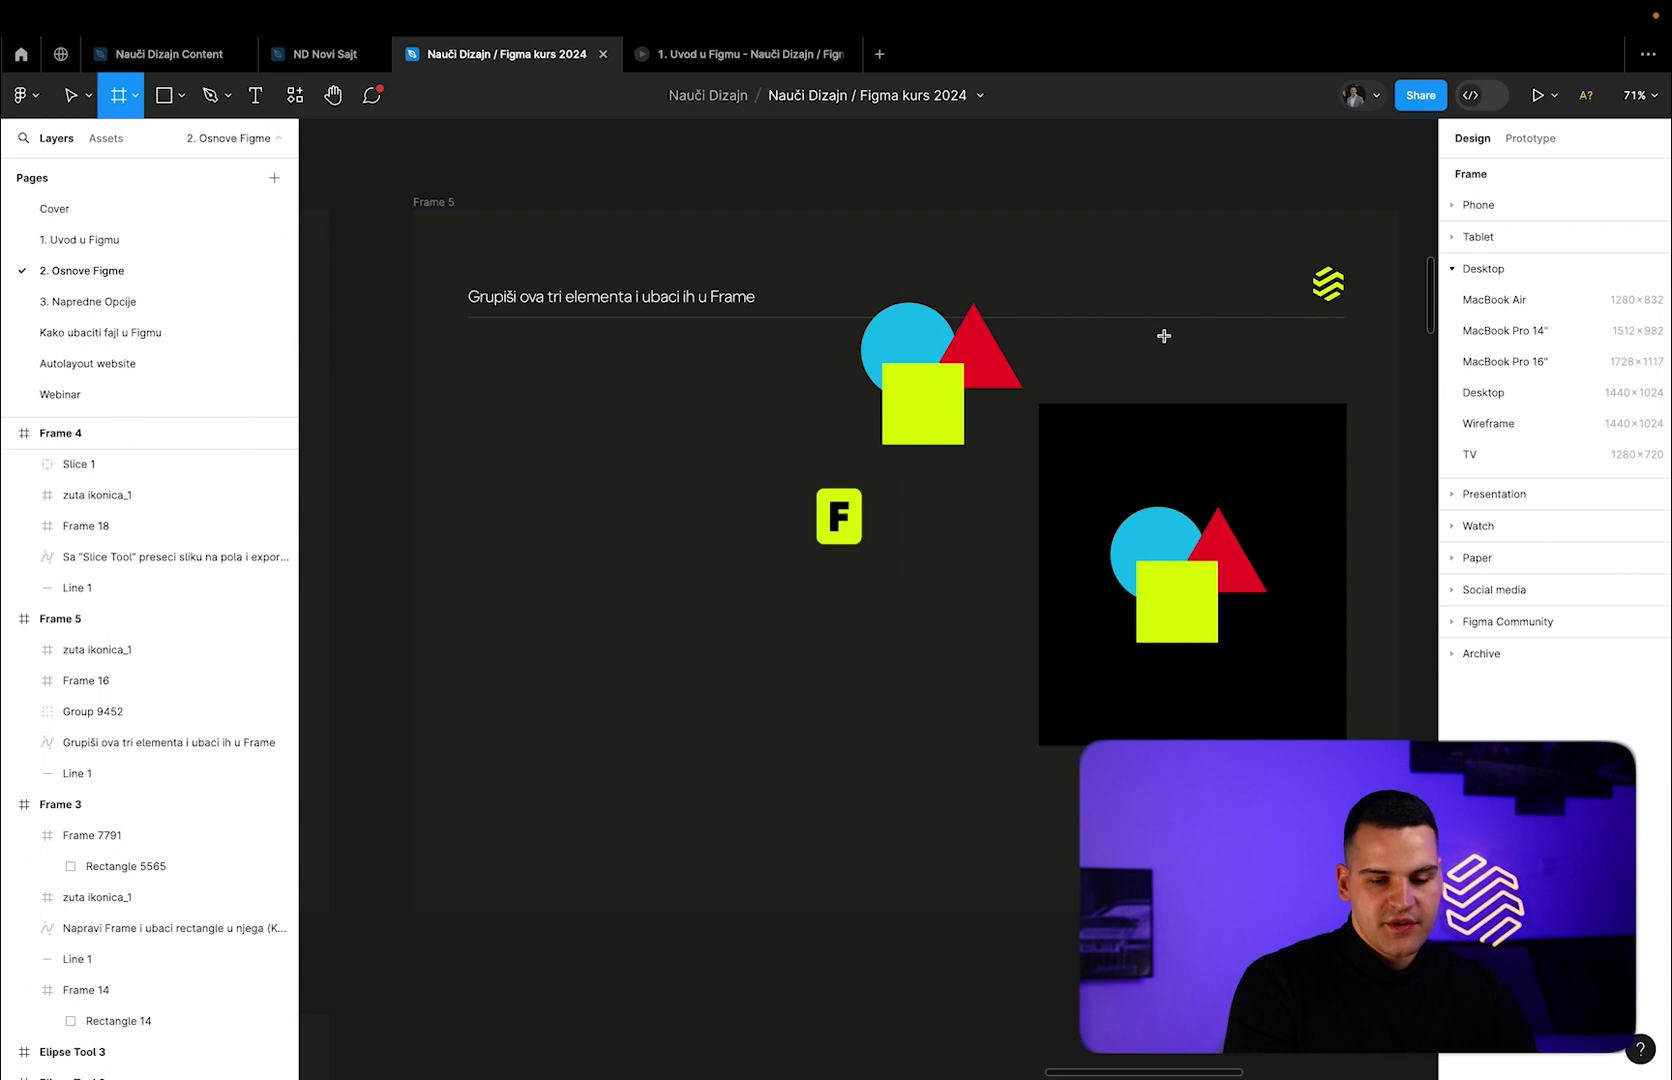
pyautogui.moveTo(552, 456); pyautogui.dragTo(684, 608)
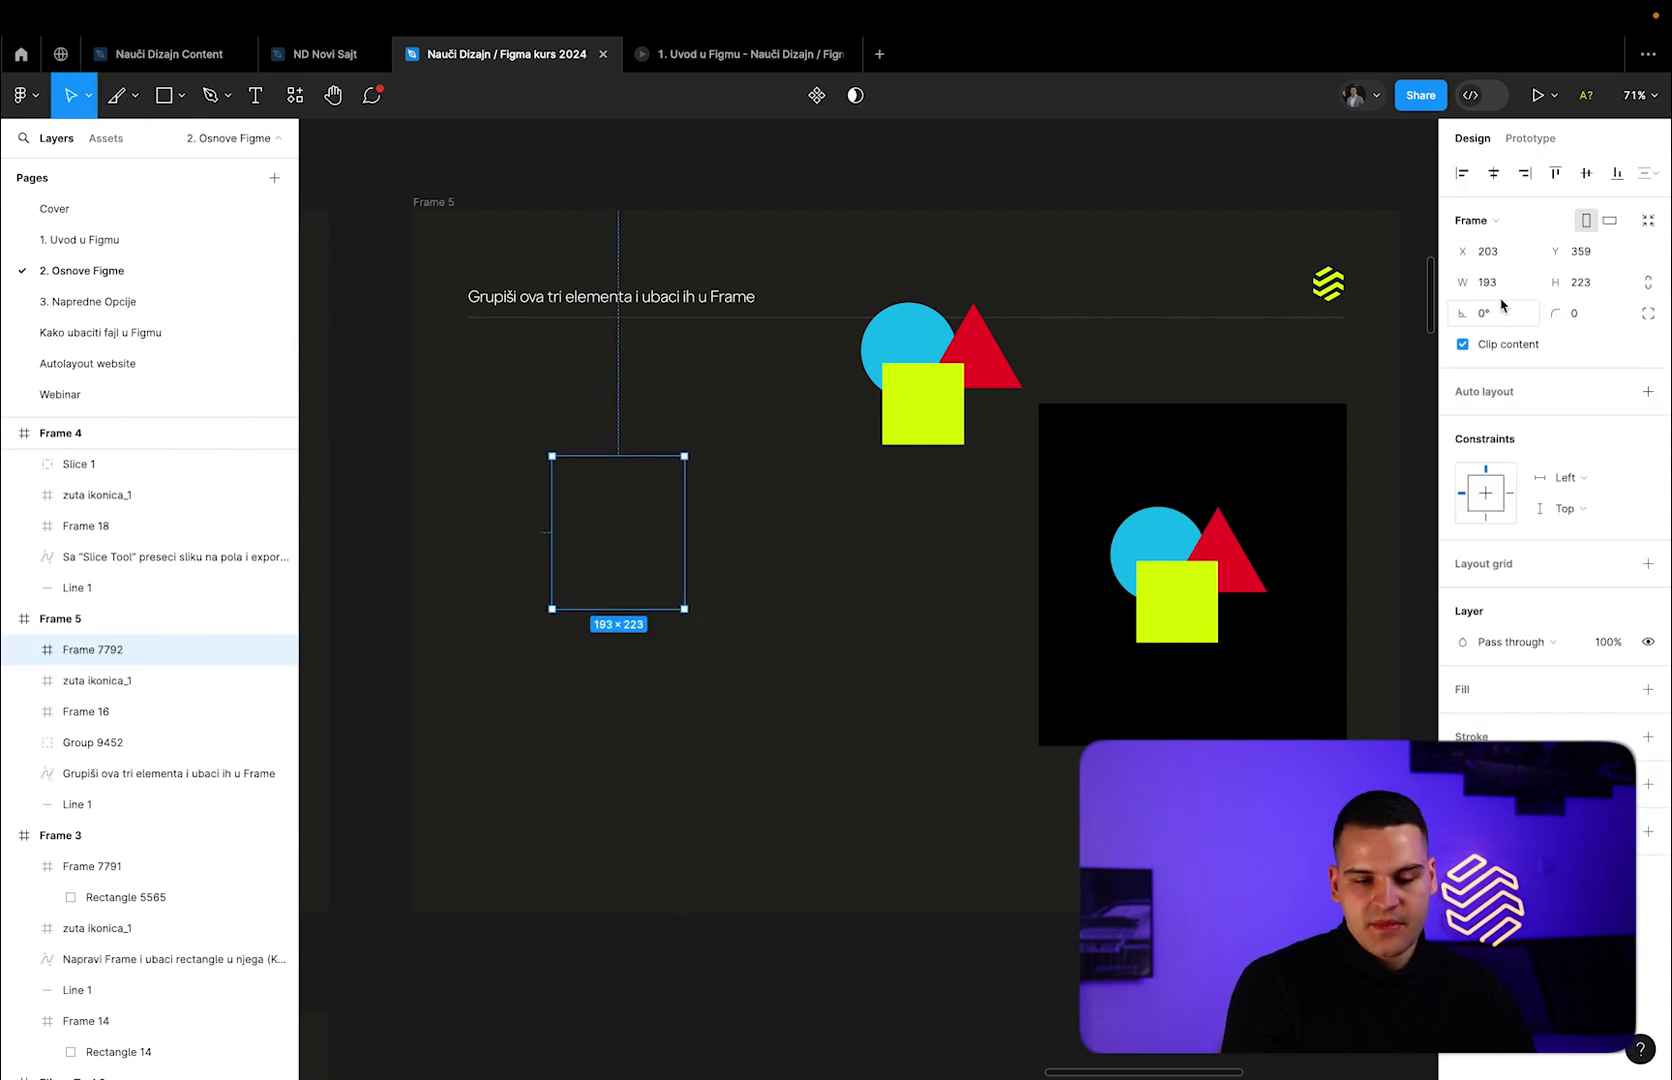
pyautogui.click(1489, 282)
pyautogui.write('450')
pyautogui.press('Return')
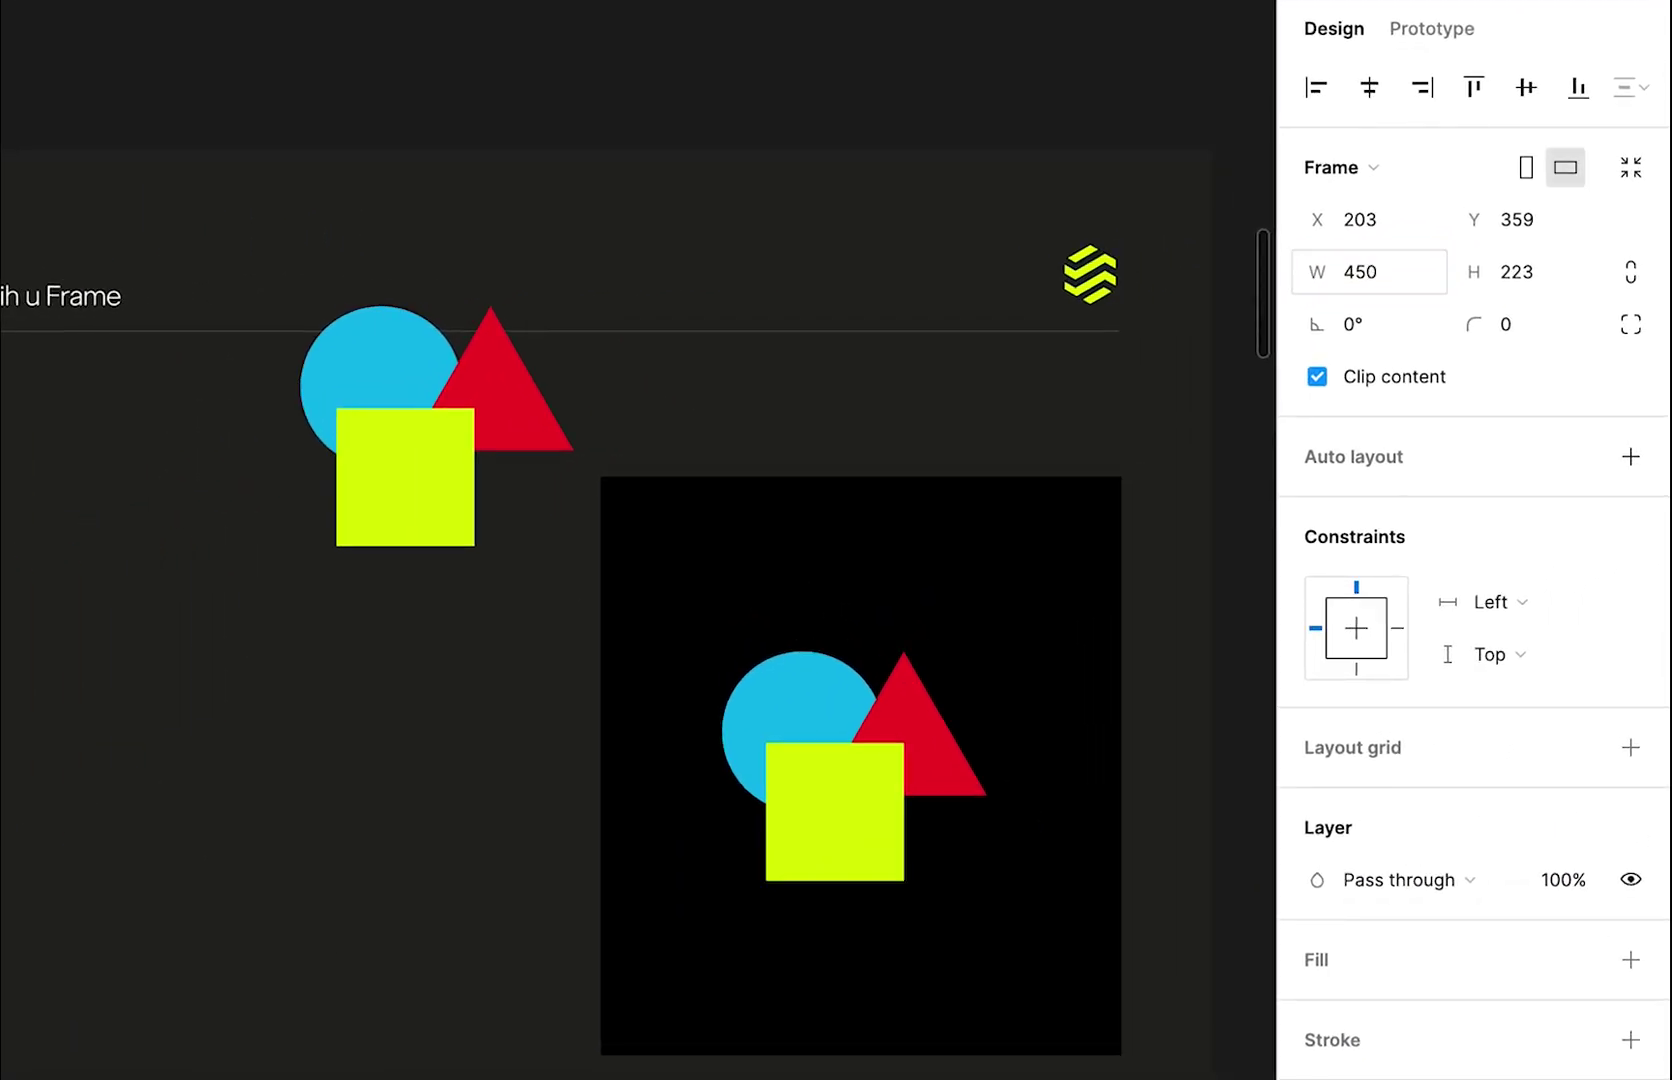
pyautogui.write('500')
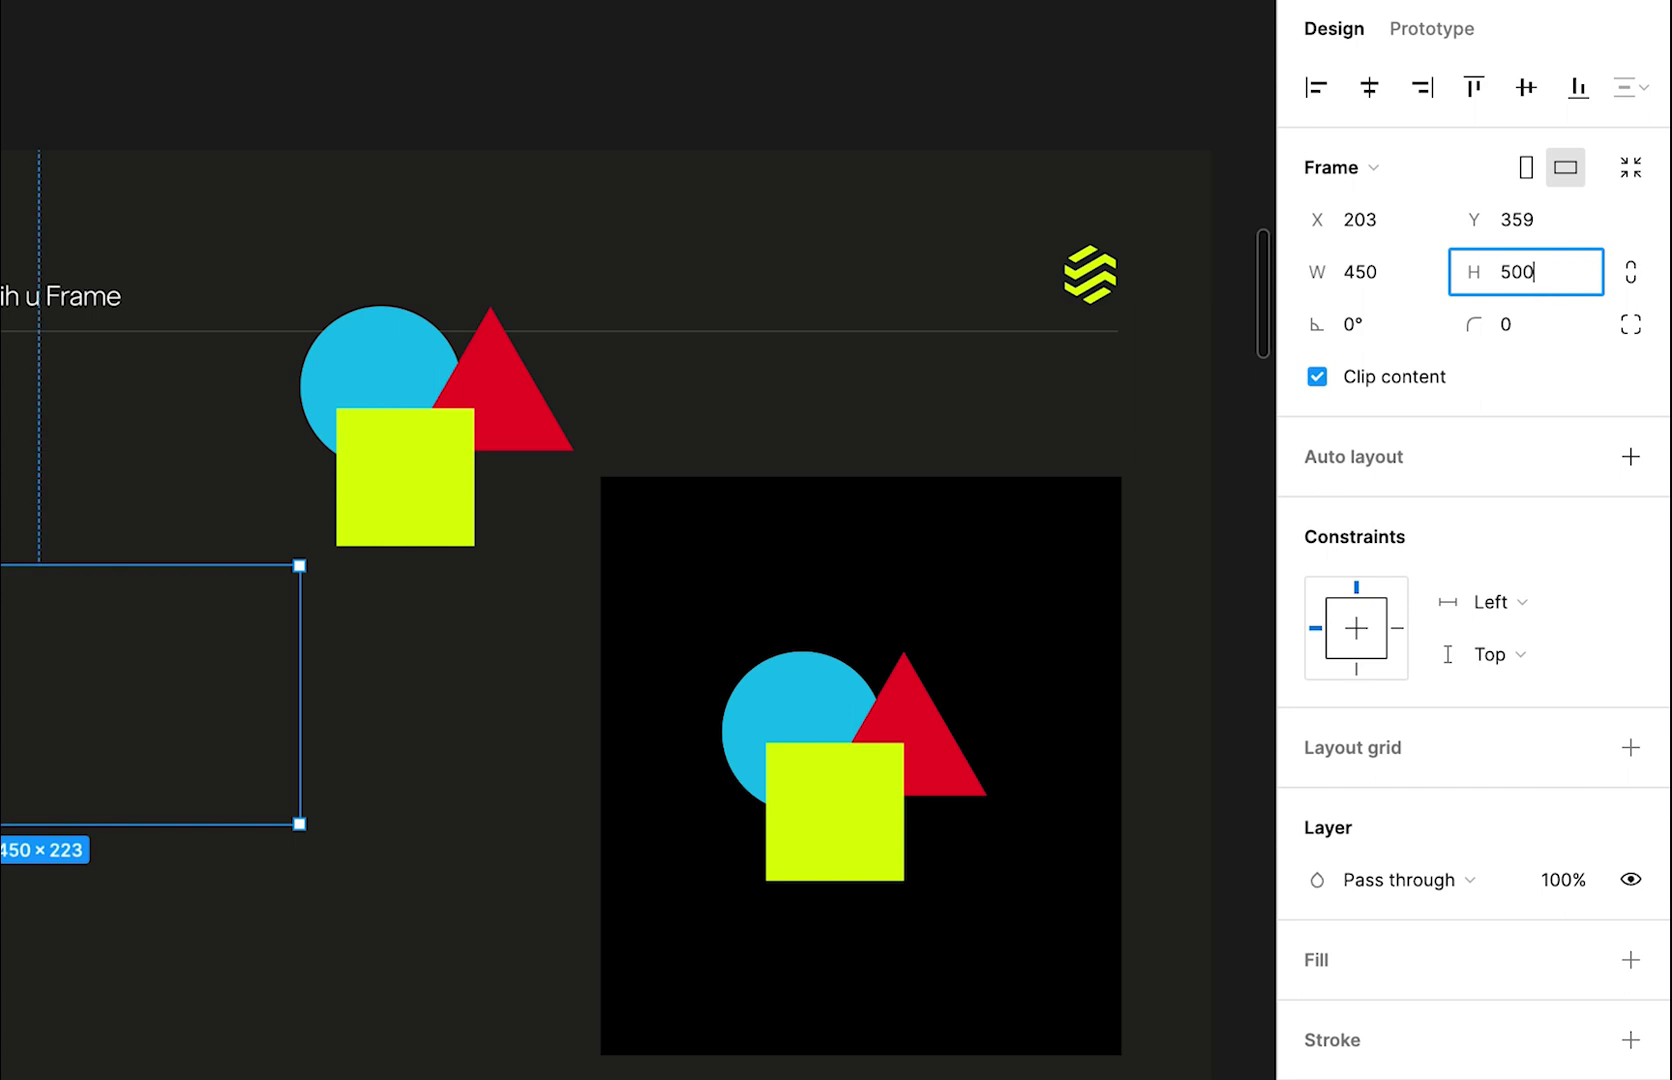
pyautogui.press('Return')
# Fill the new frame black and line it up with the reference frame.
pyautogui.click(1453, 963)
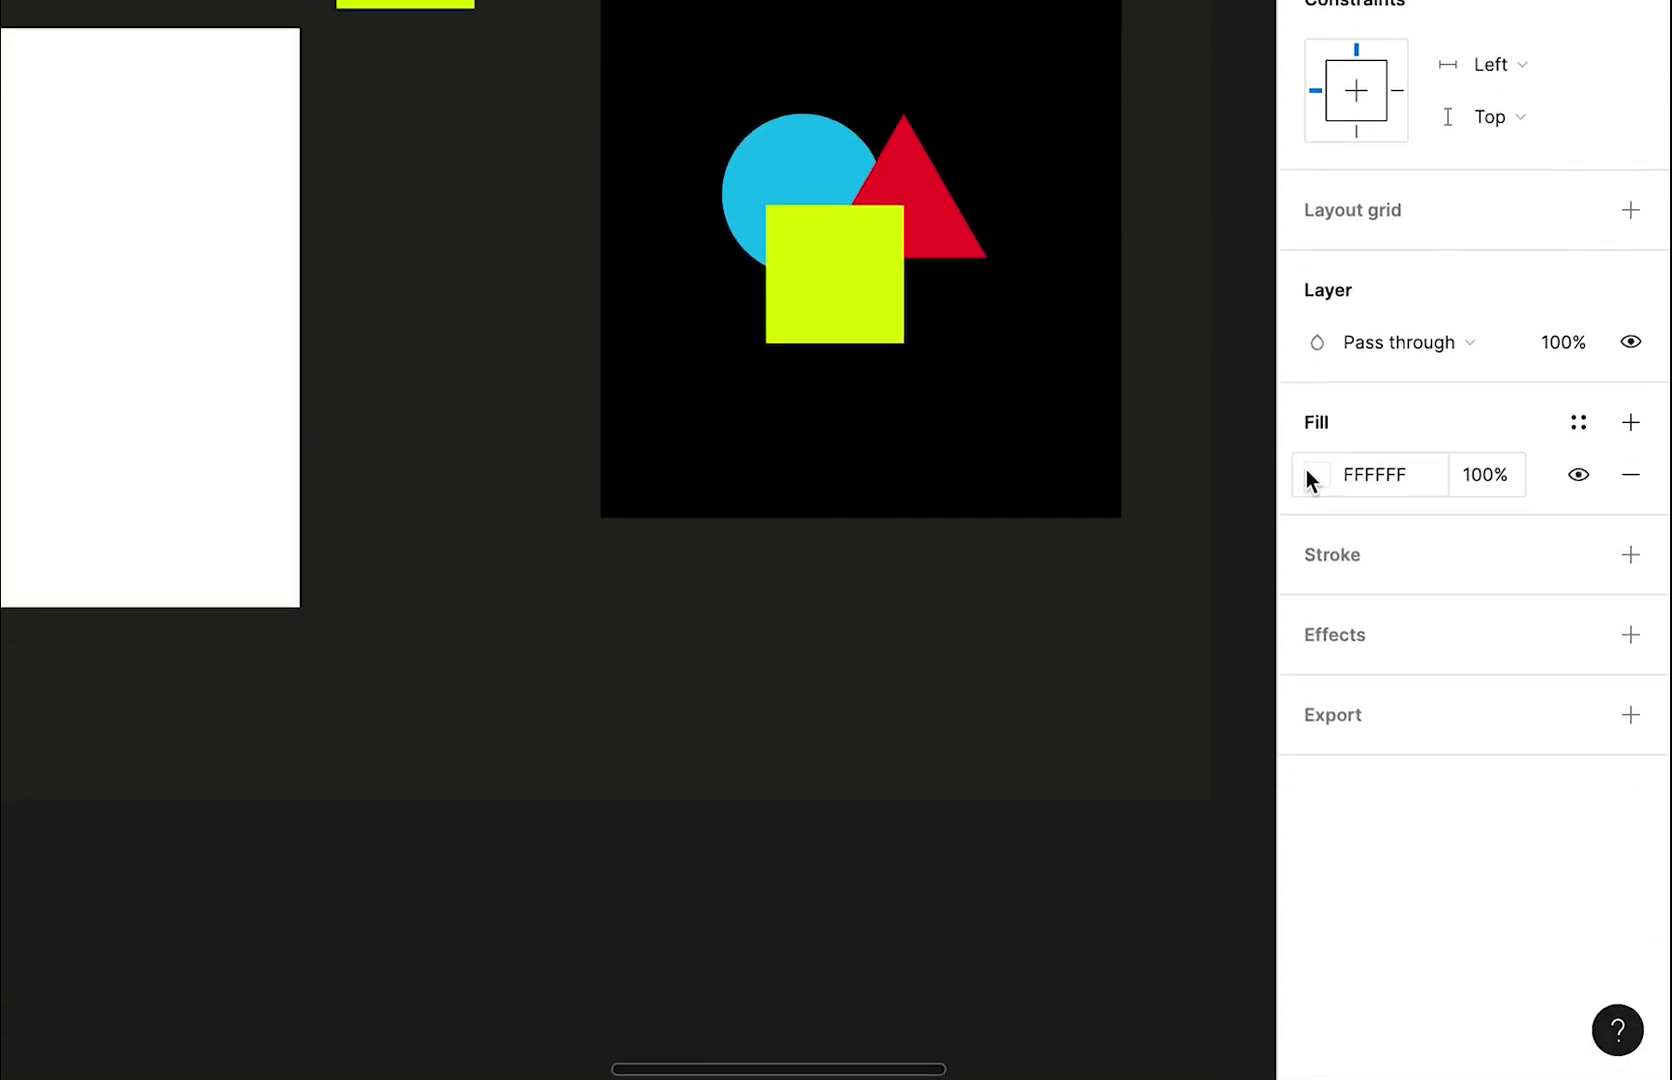
pyautogui.click(1314, 474)
pyautogui.moveTo(1129, 487); pyautogui.dragTo(627, 787)
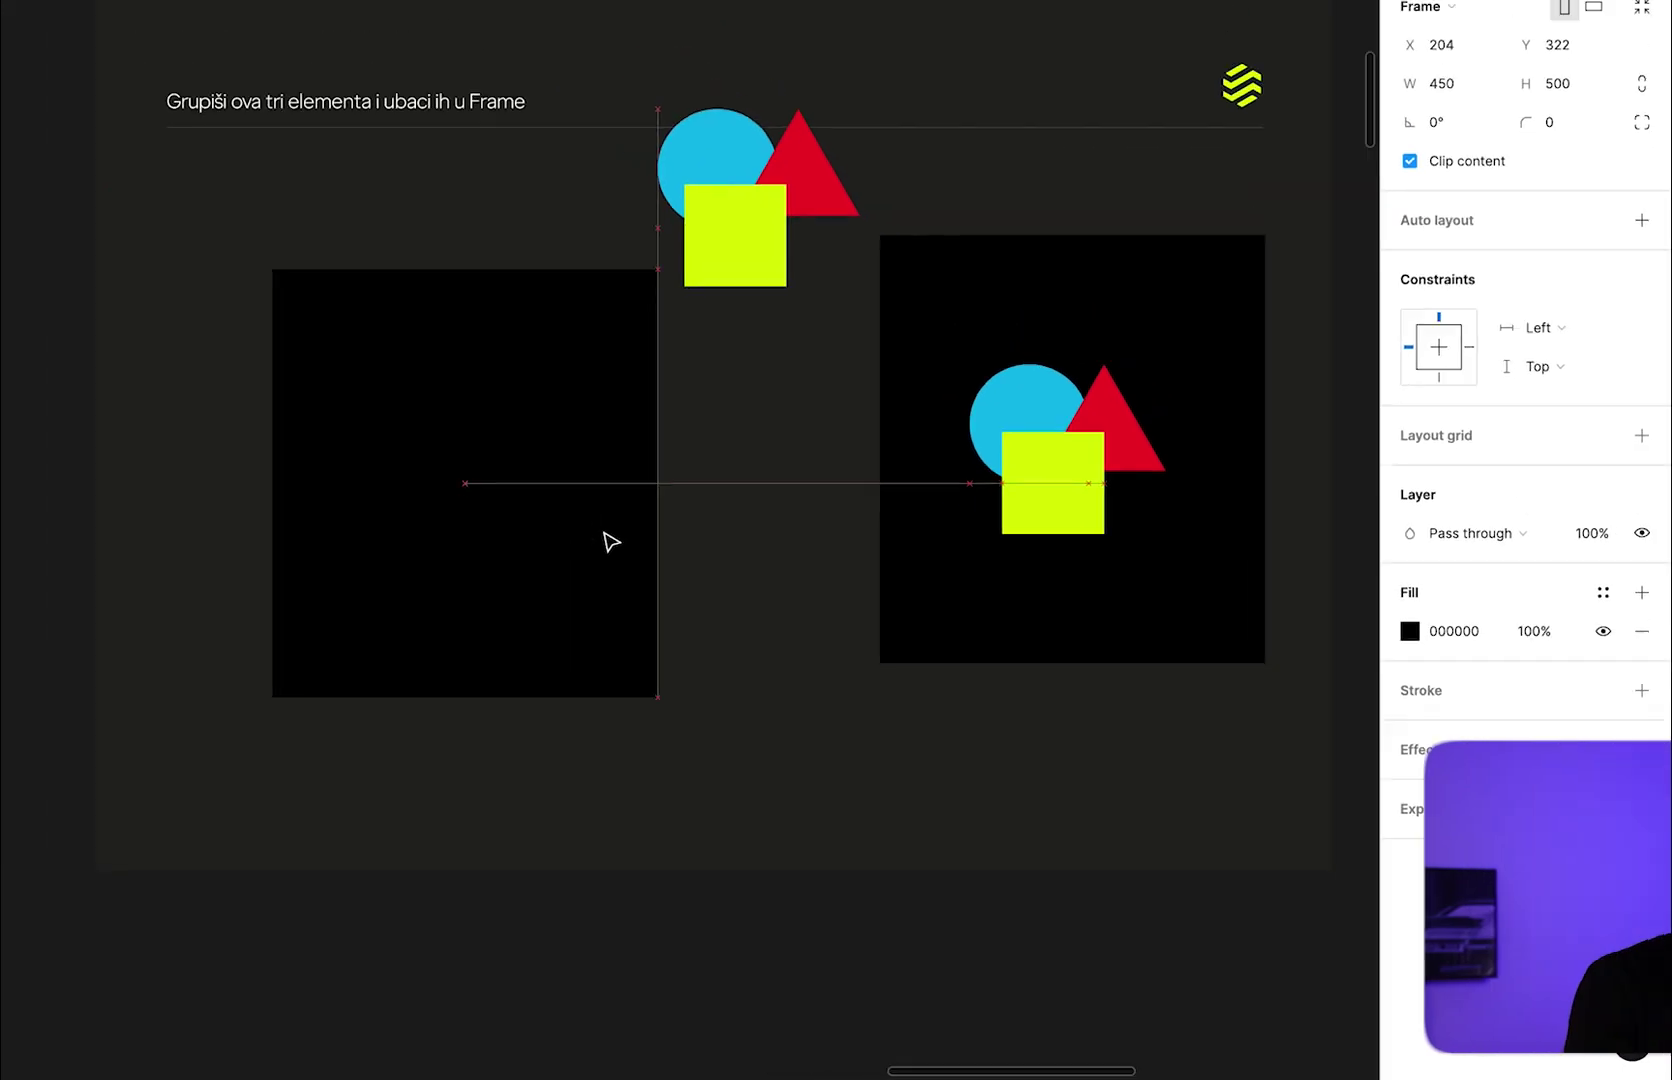
pyautogui.moveTo(611, 542); pyautogui.dragTo(818, 624)
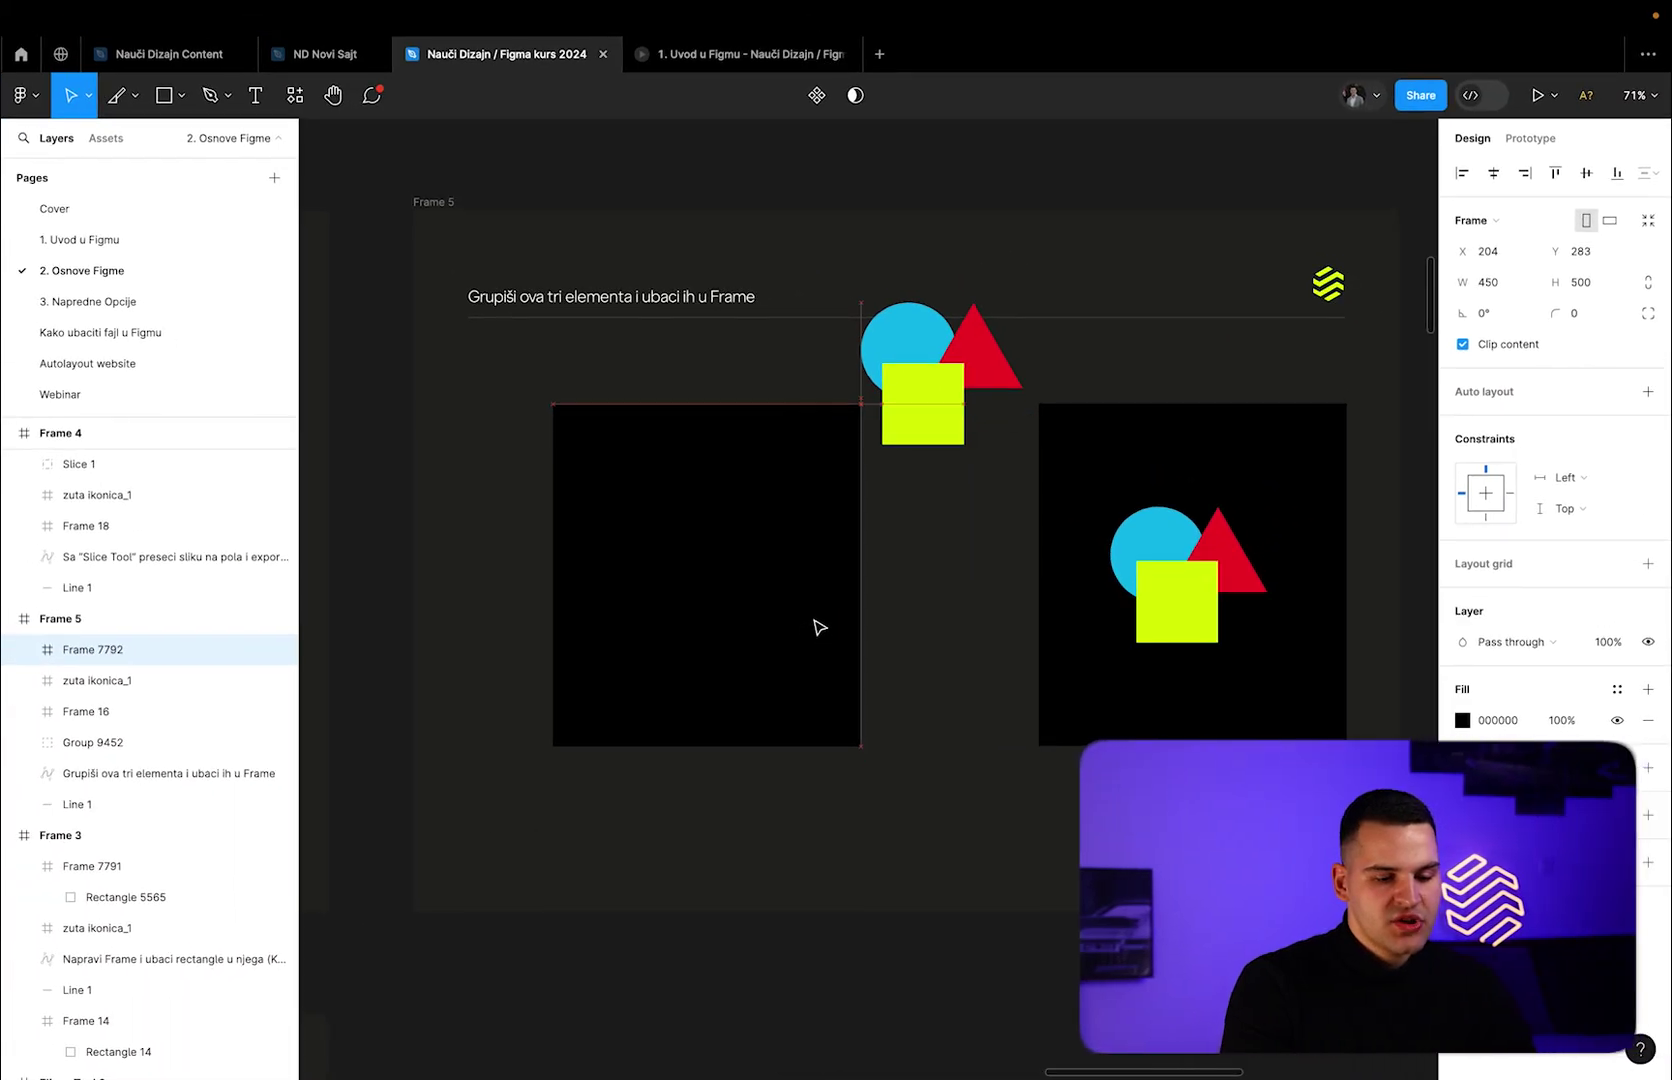
pyautogui.moveTo(818, 624); pyautogui.dragTo(818, 624)
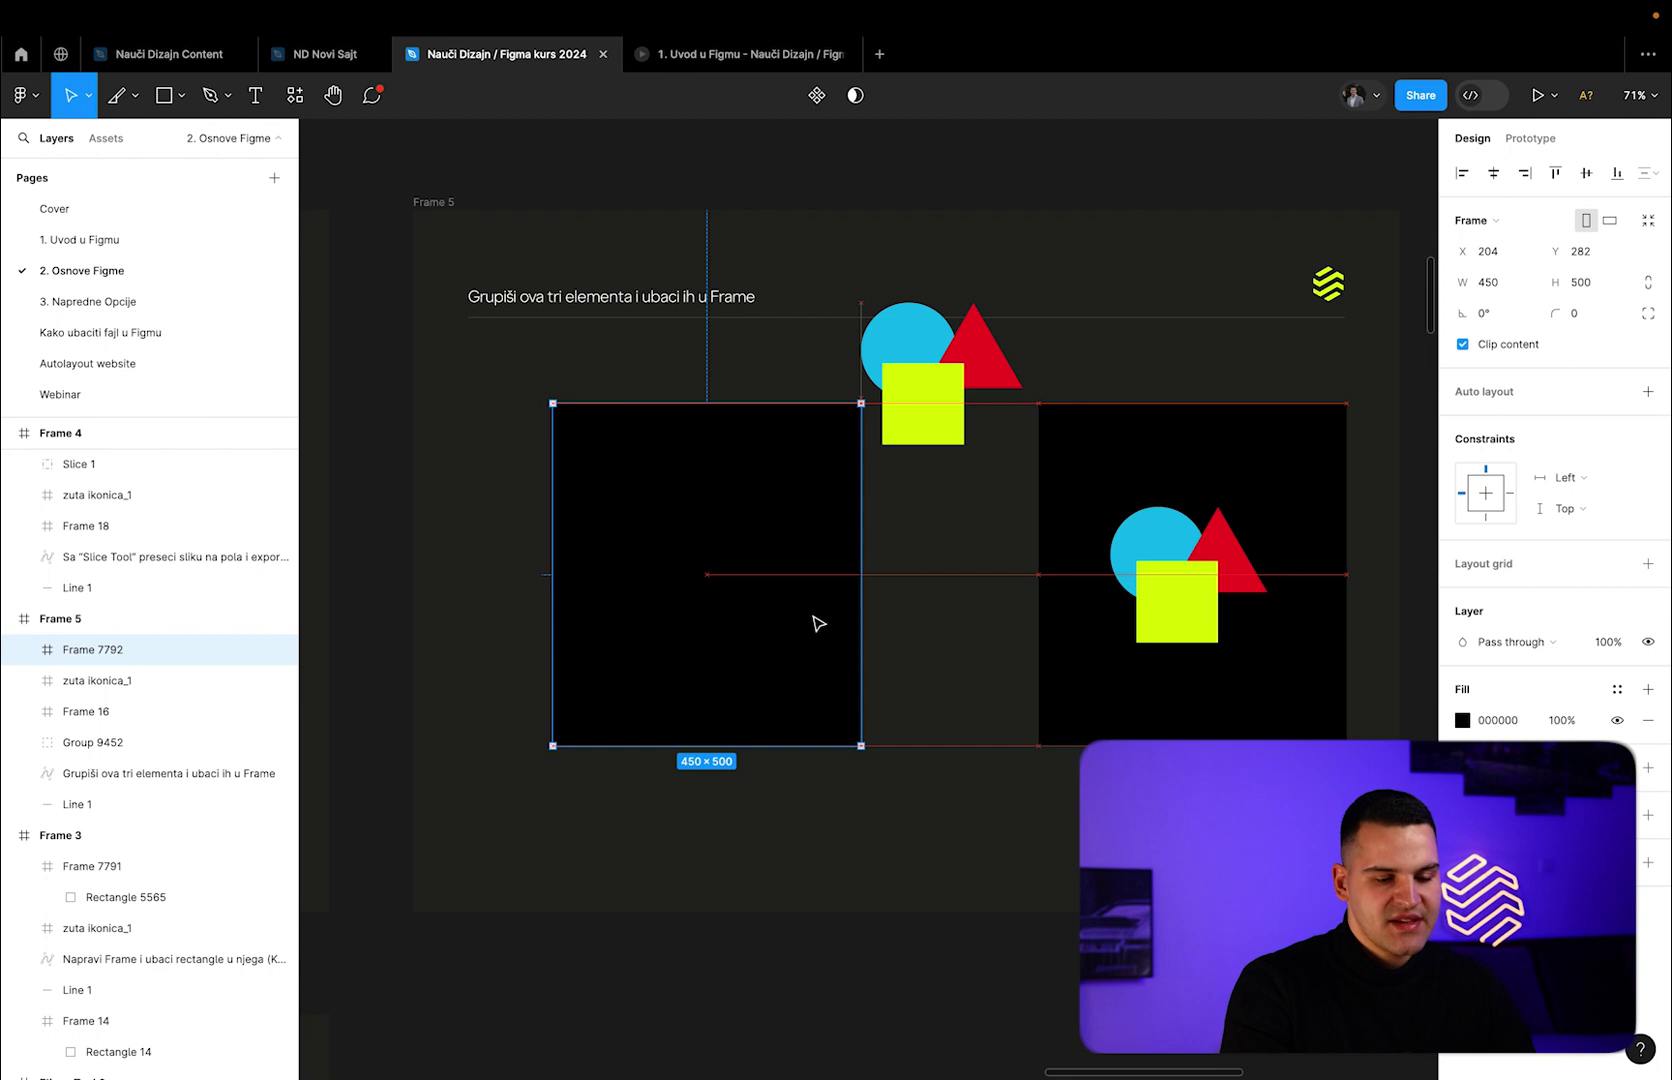
pyautogui.moveTo(818, 624); pyautogui.dragTo(818, 624)
# Move the shape group into the black frame and centre it horizontally and vertically.
pyautogui.moveTo(1025, 368); pyautogui.dragTo(799, 498)
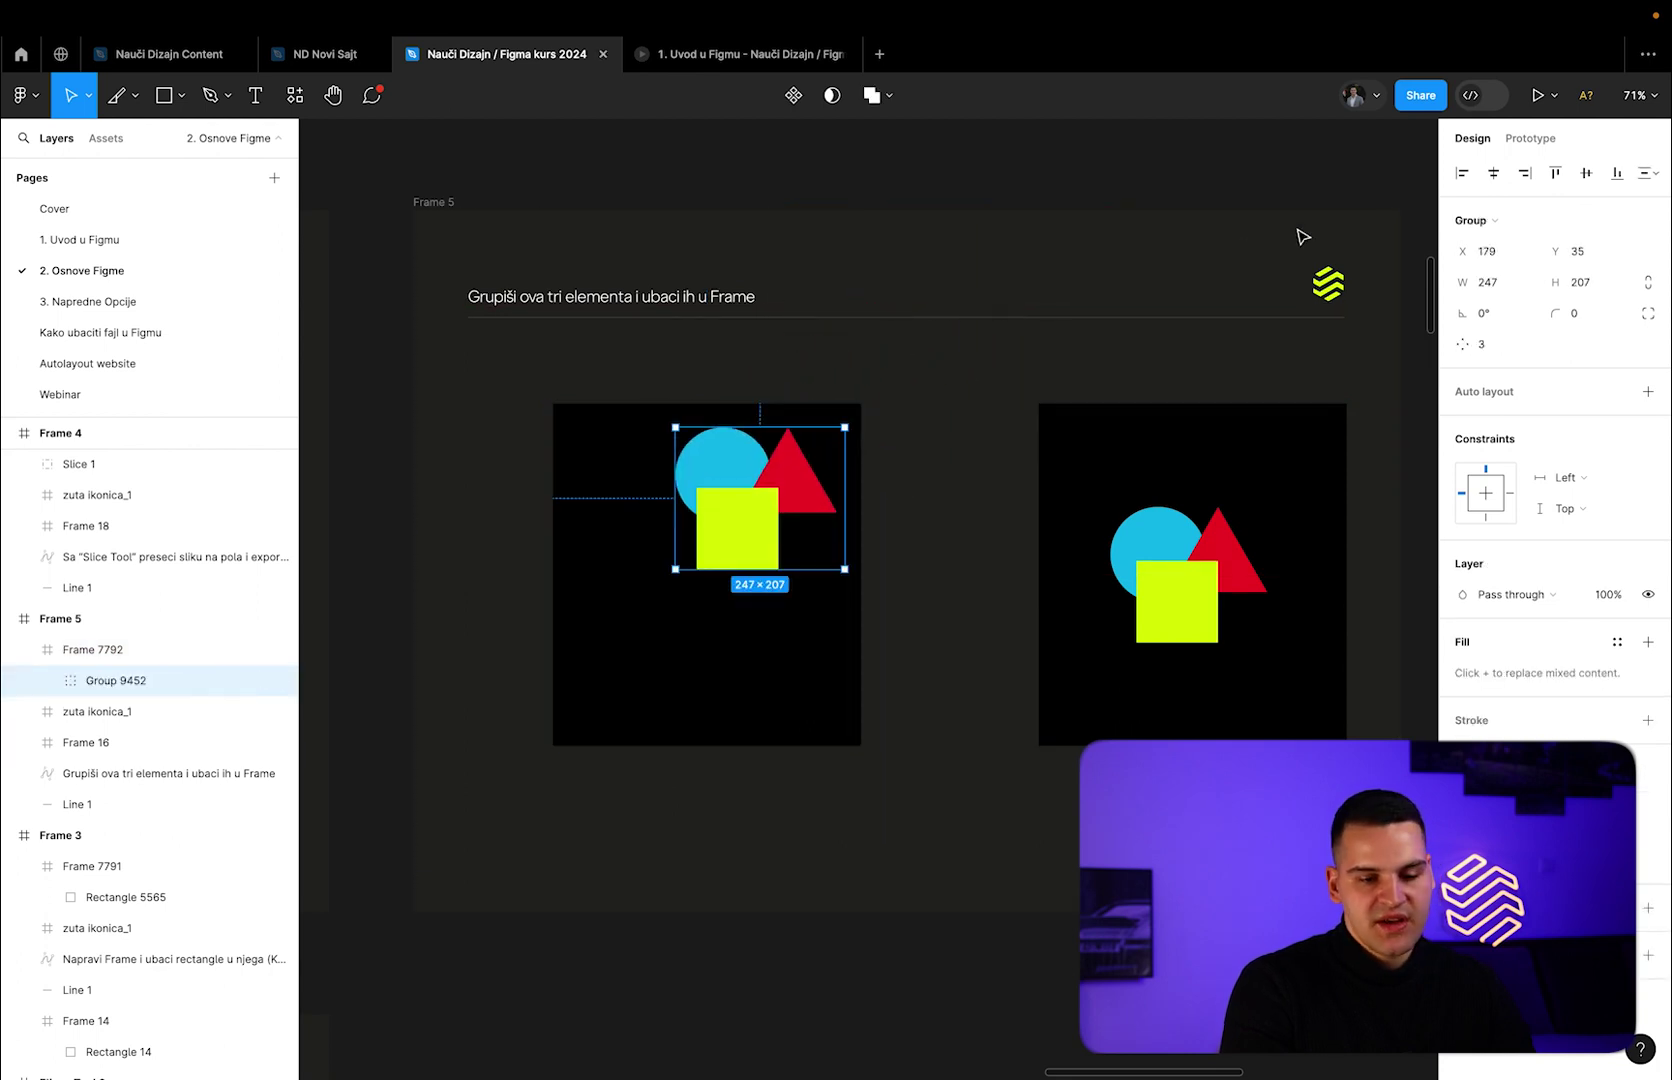
pyautogui.click(1491, 174)
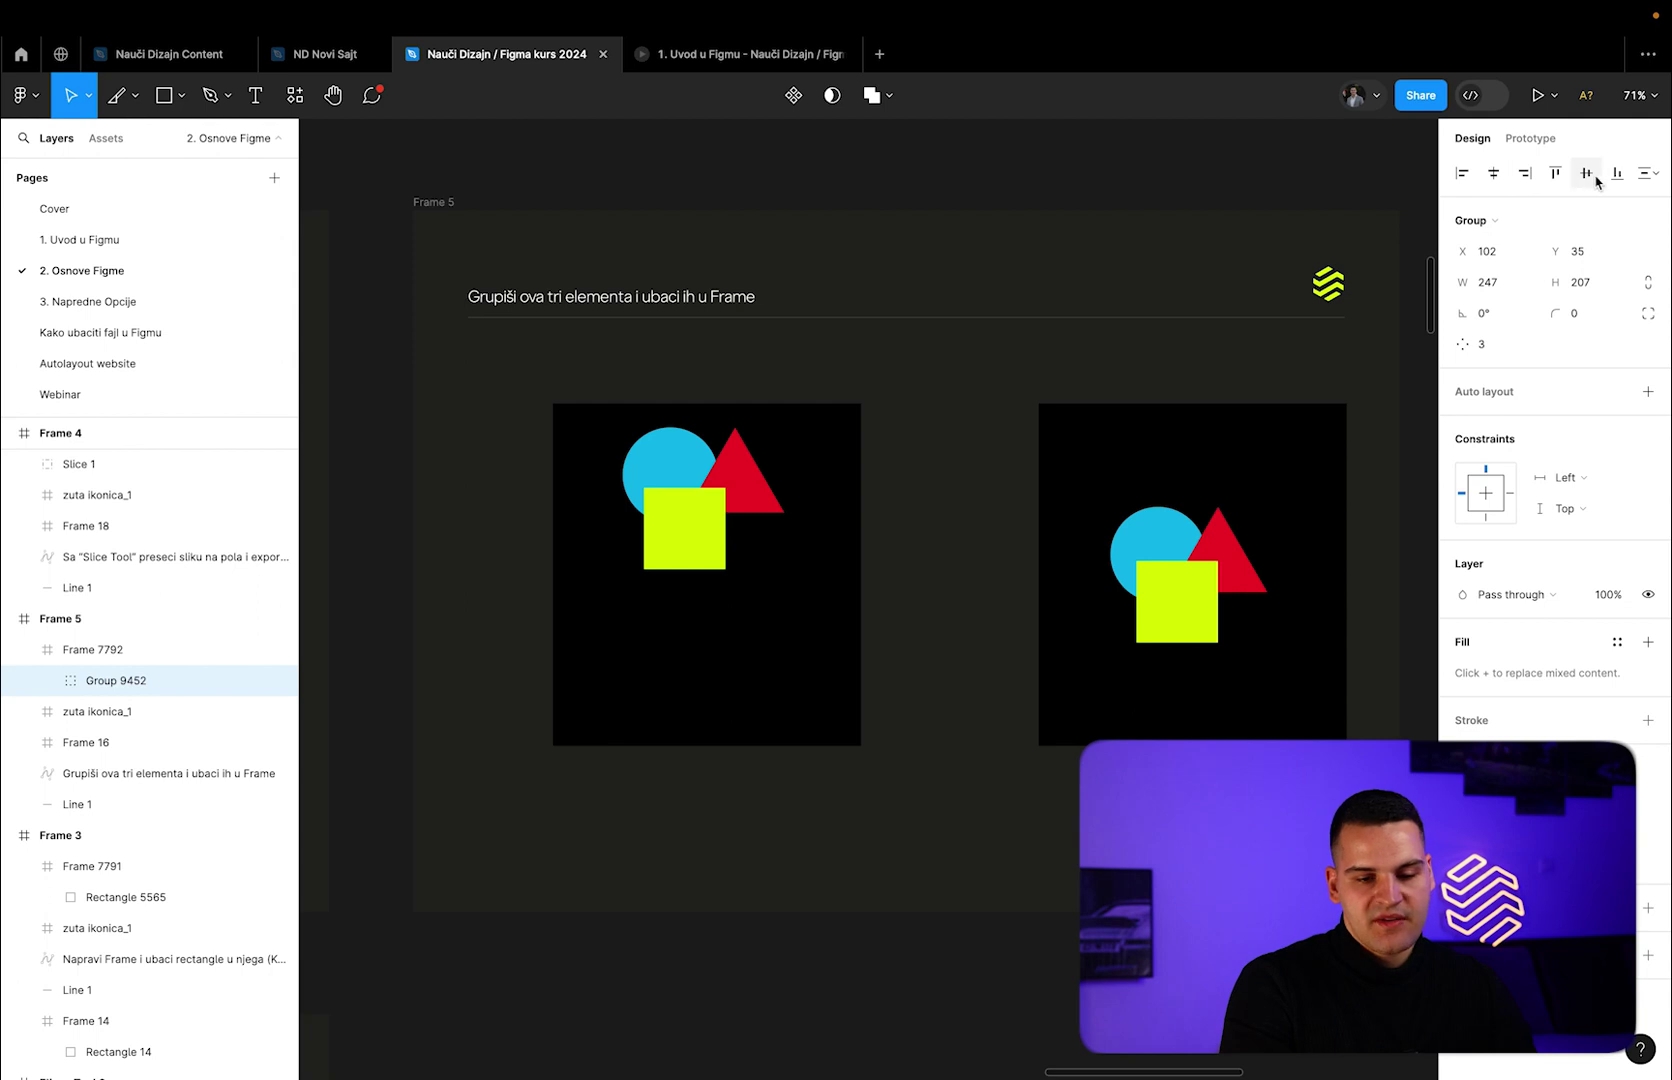
pyautogui.click(1586, 173)
pyautogui.click(882, 485)
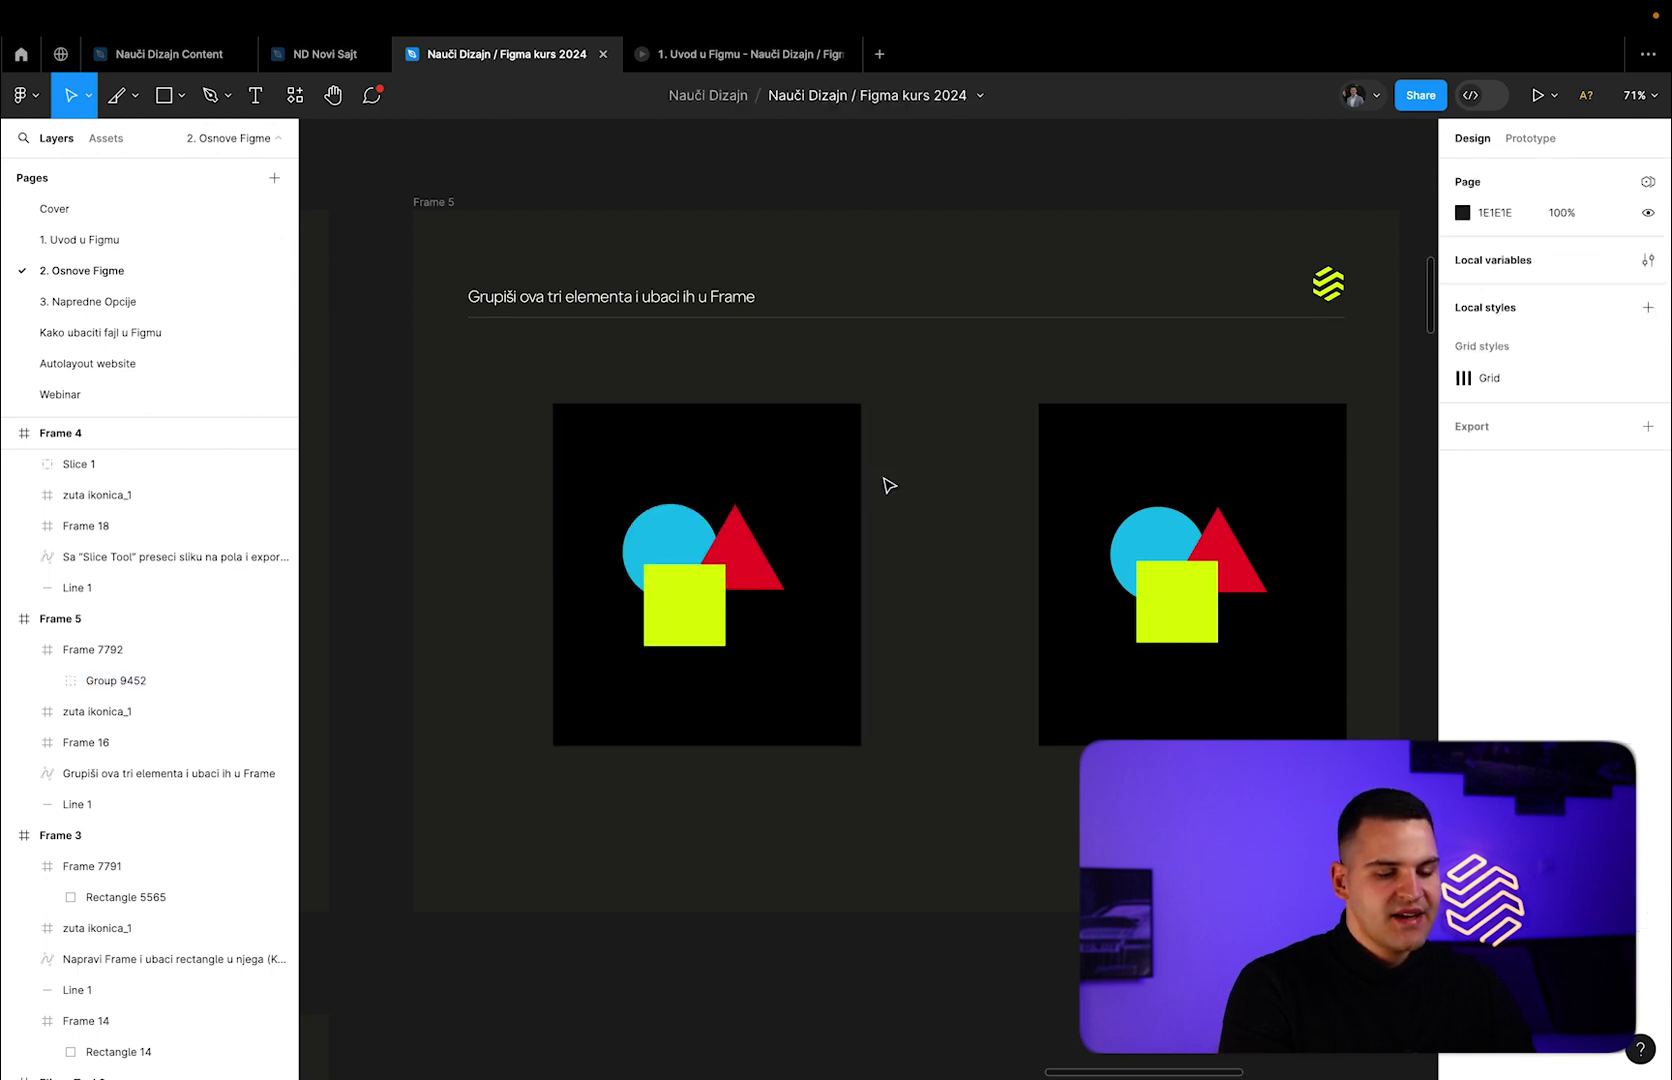
pyautogui.keyDown('ctrl'); pyautogui.scroll(-5, 885, 485); pyautogui.keyUp('ctrl')
pyautogui.press('n')
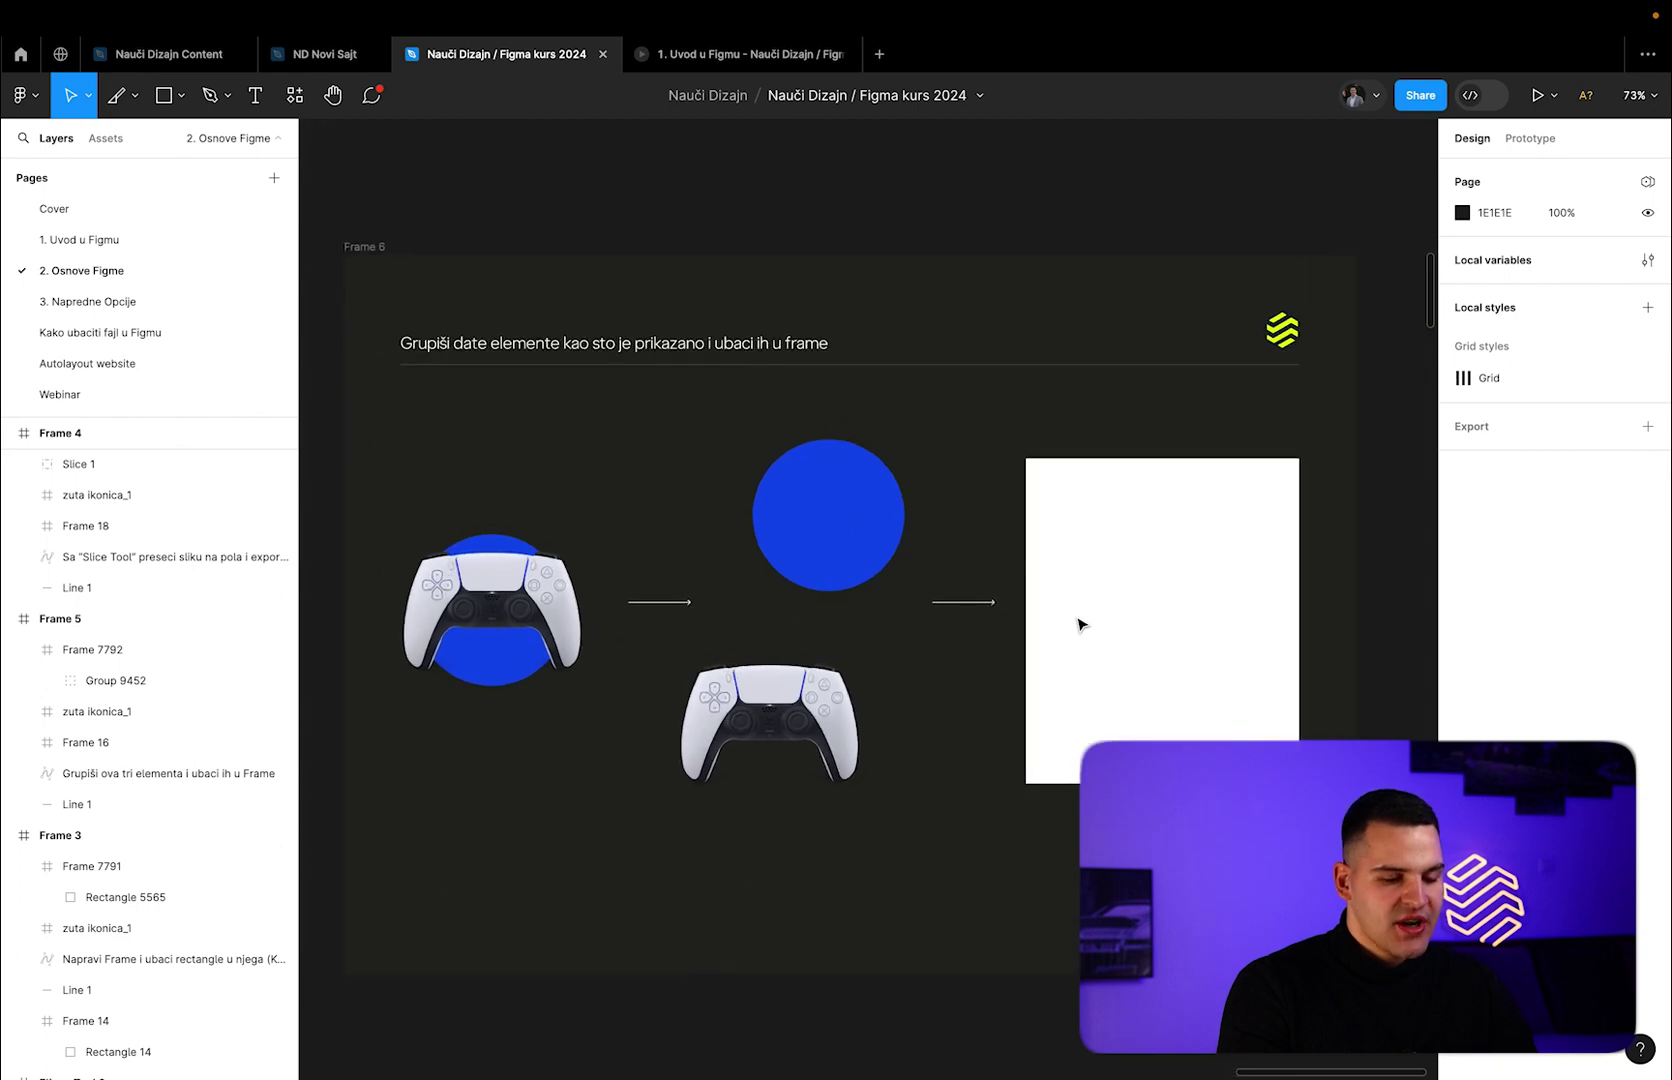
# Align Group 9452 to the left and top edges of the new black frame.
pyautogui.keyDown('ctrl'); pyautogui.scroll(1, 1078, 625); pyautogui.keyUp('ctrl')
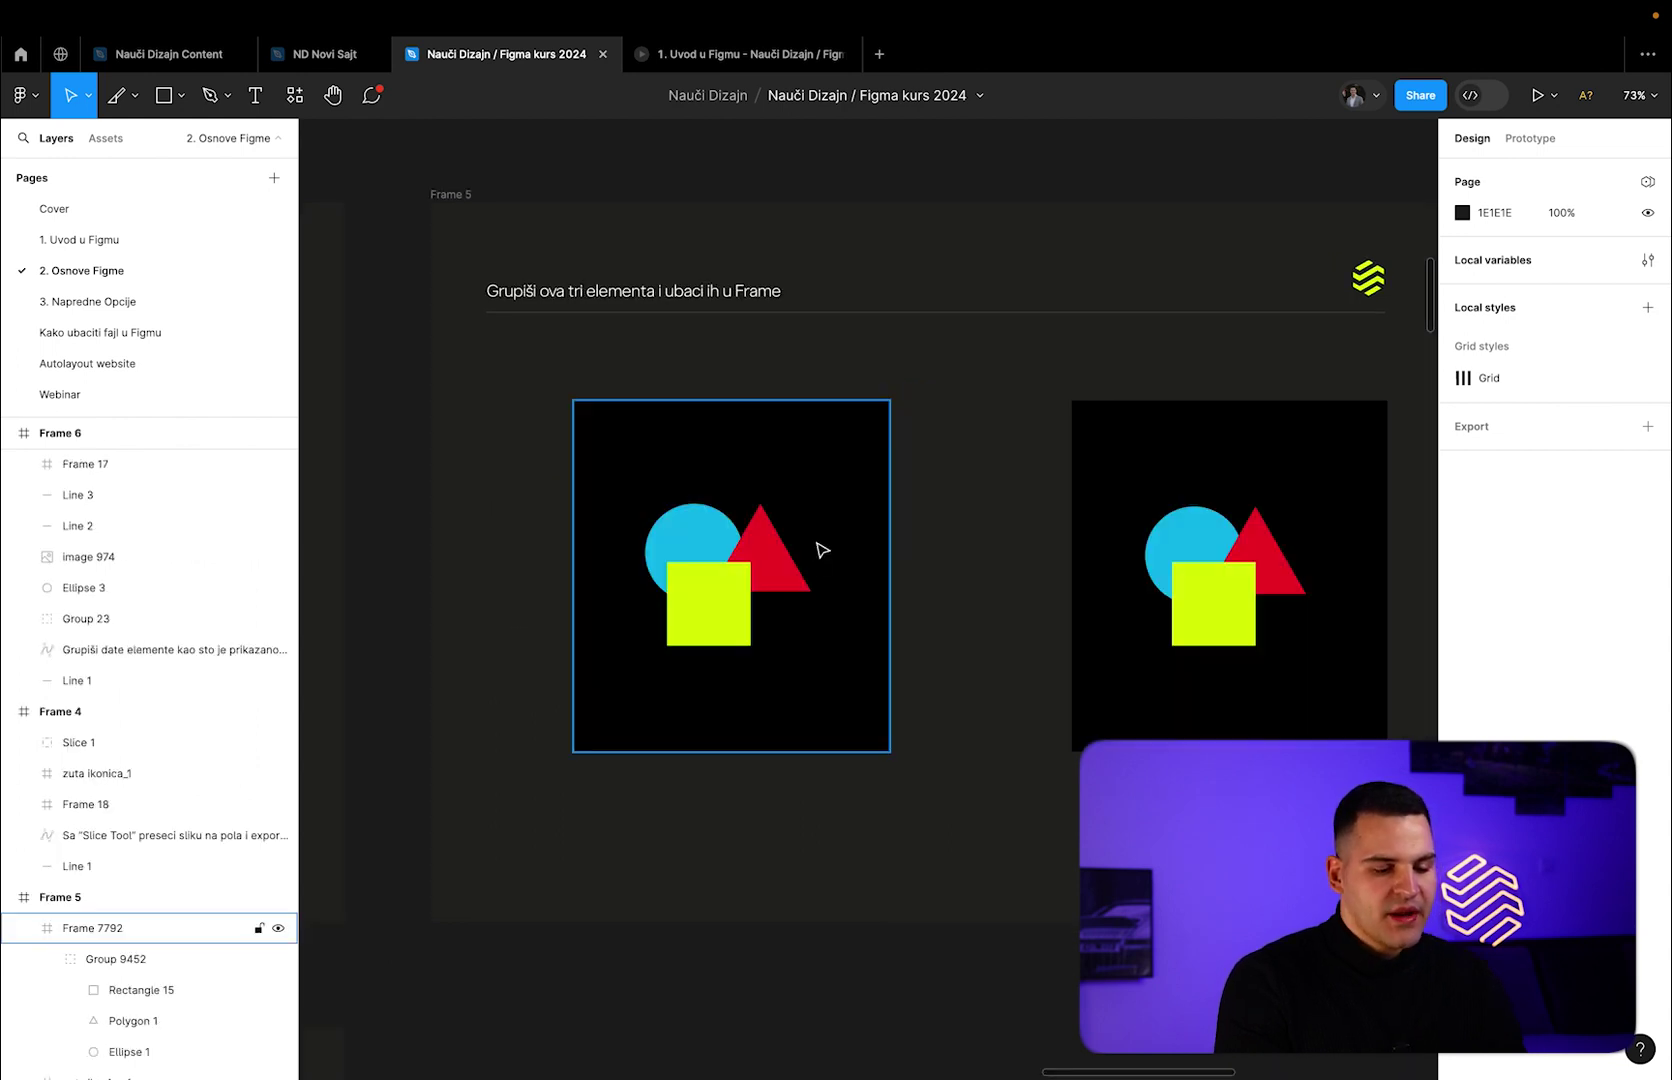
pyautogui.click(737, 549)
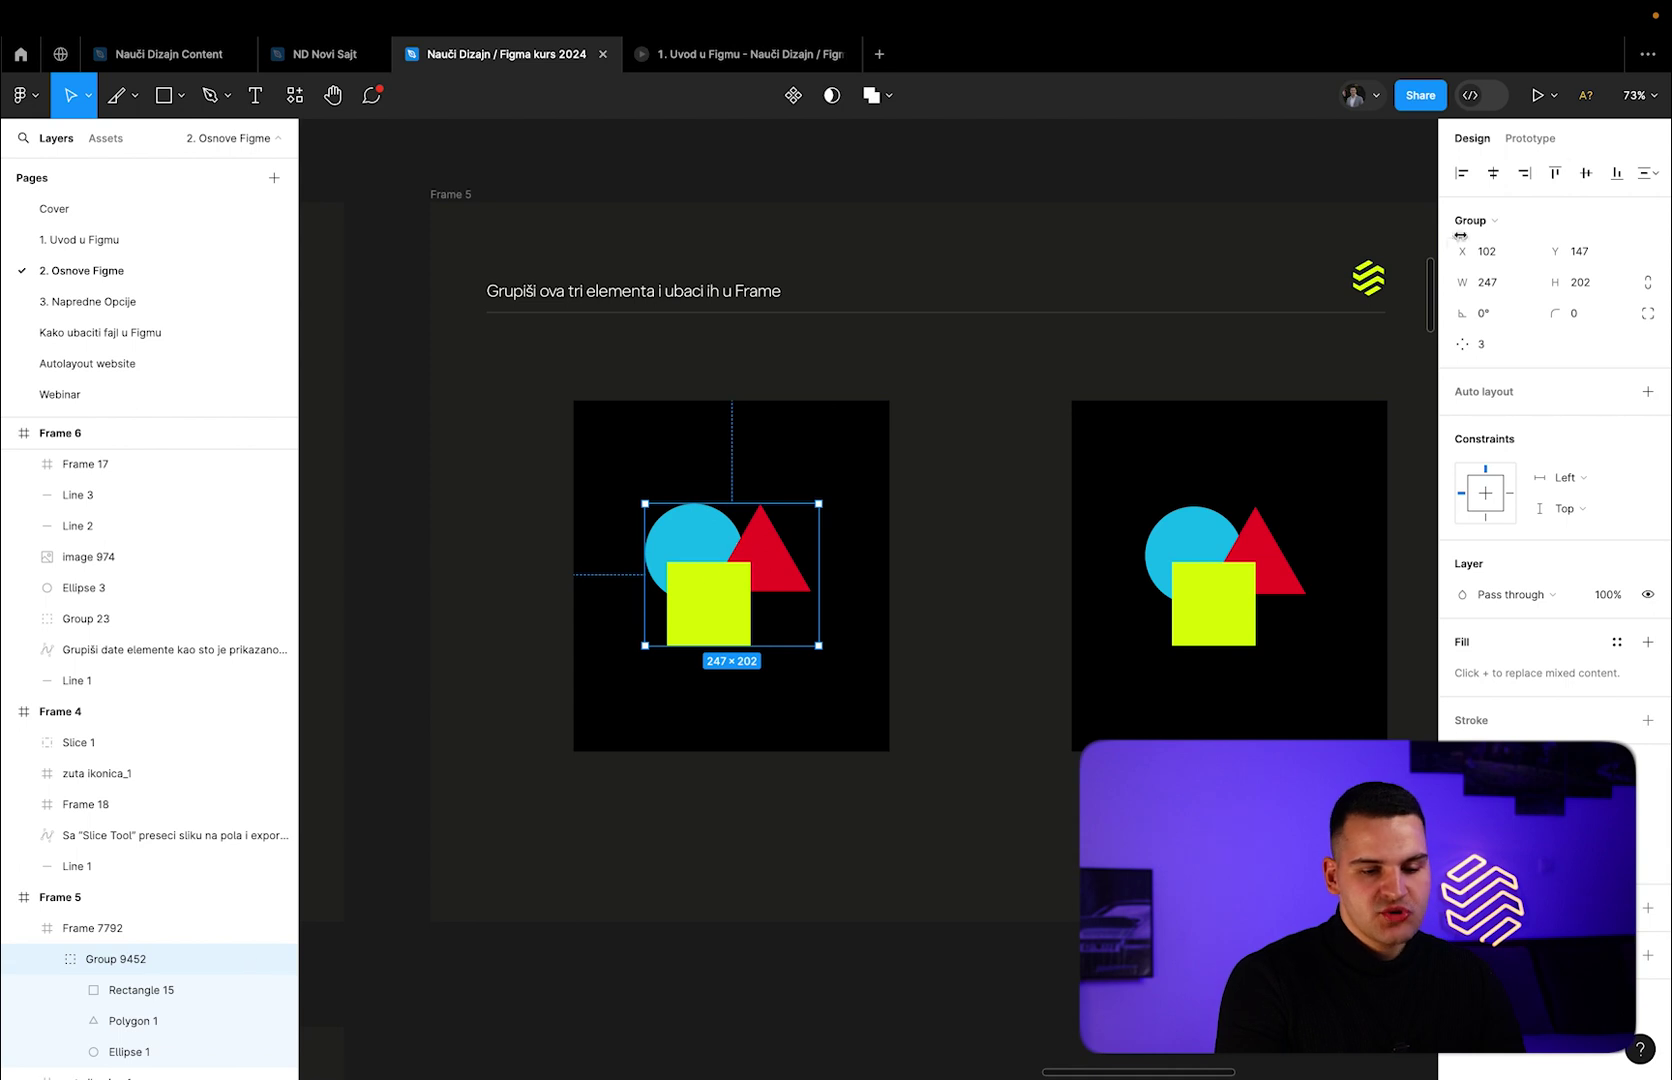
pyautogui.click(1462, 172)
pyautogui.click(1555, 172)
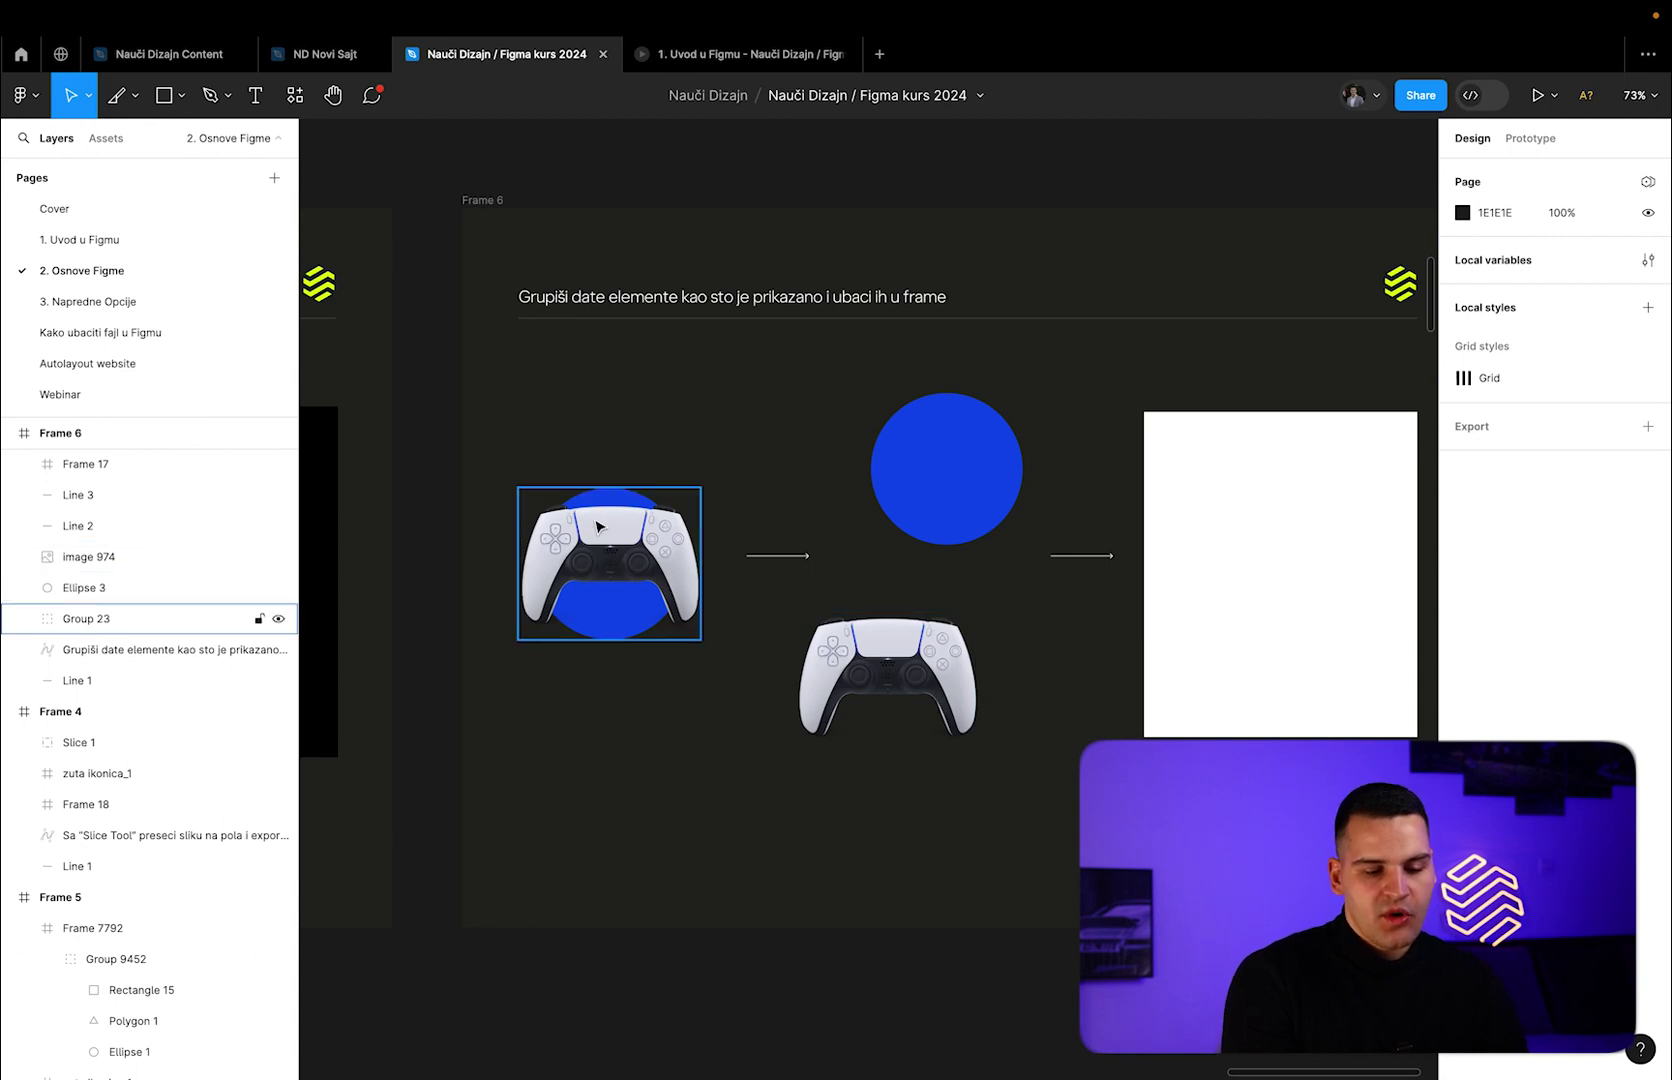
# Centre the blue circle and controller on each other and group them.
pyautogui.moveTo(843, 393); pyautogui.dragTo(907, 713)
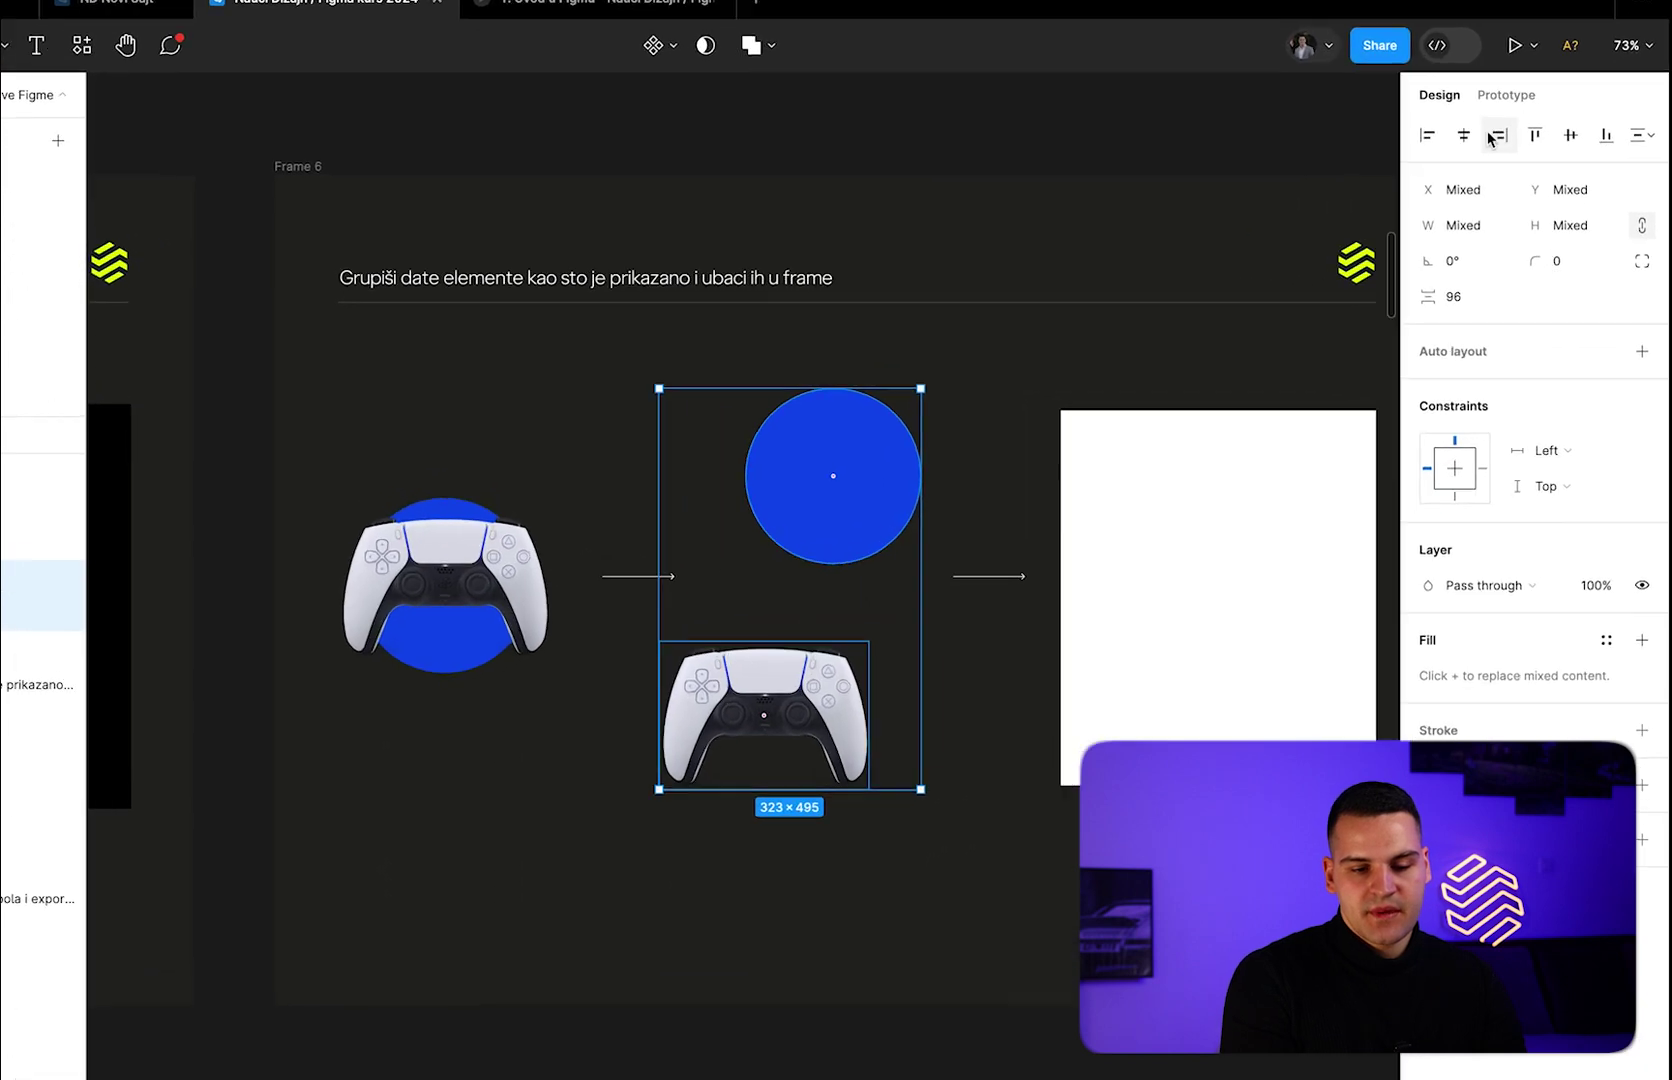
pyautogui.click(1490, 139)
pyautogui.click(1570, 135)
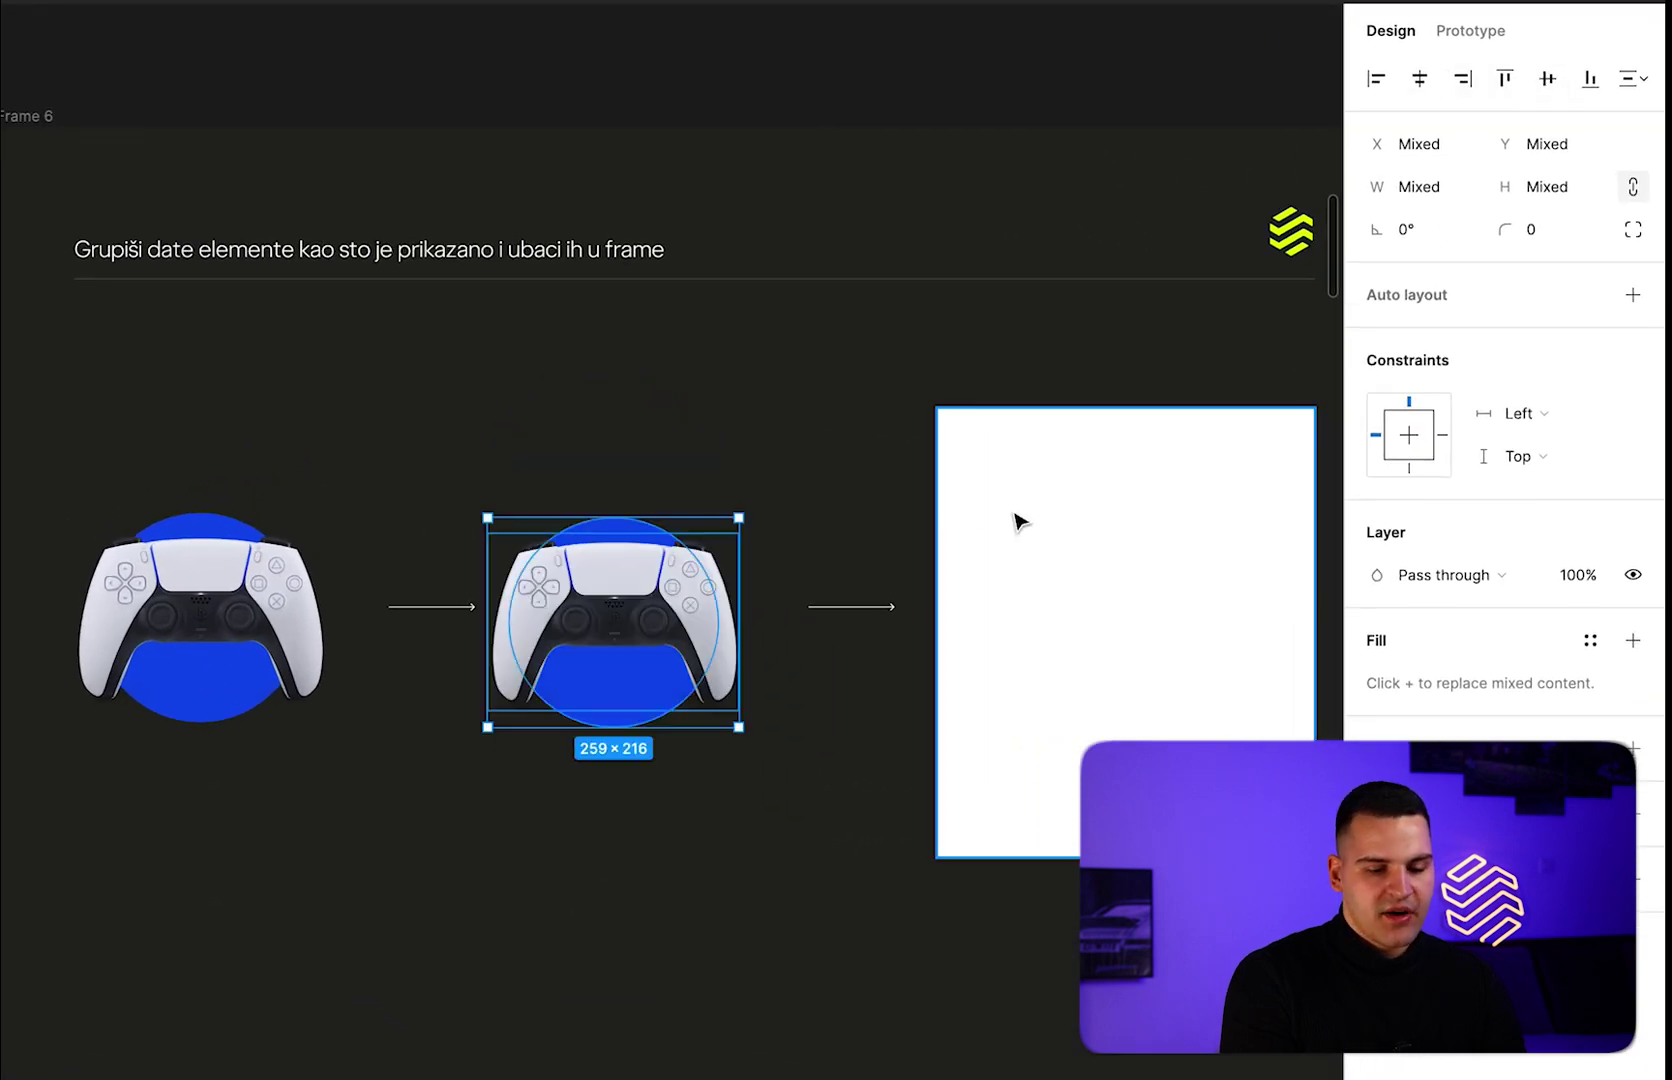
pyautogui.moveTo(757, 414); pyautogui.dragTo(487, 775)
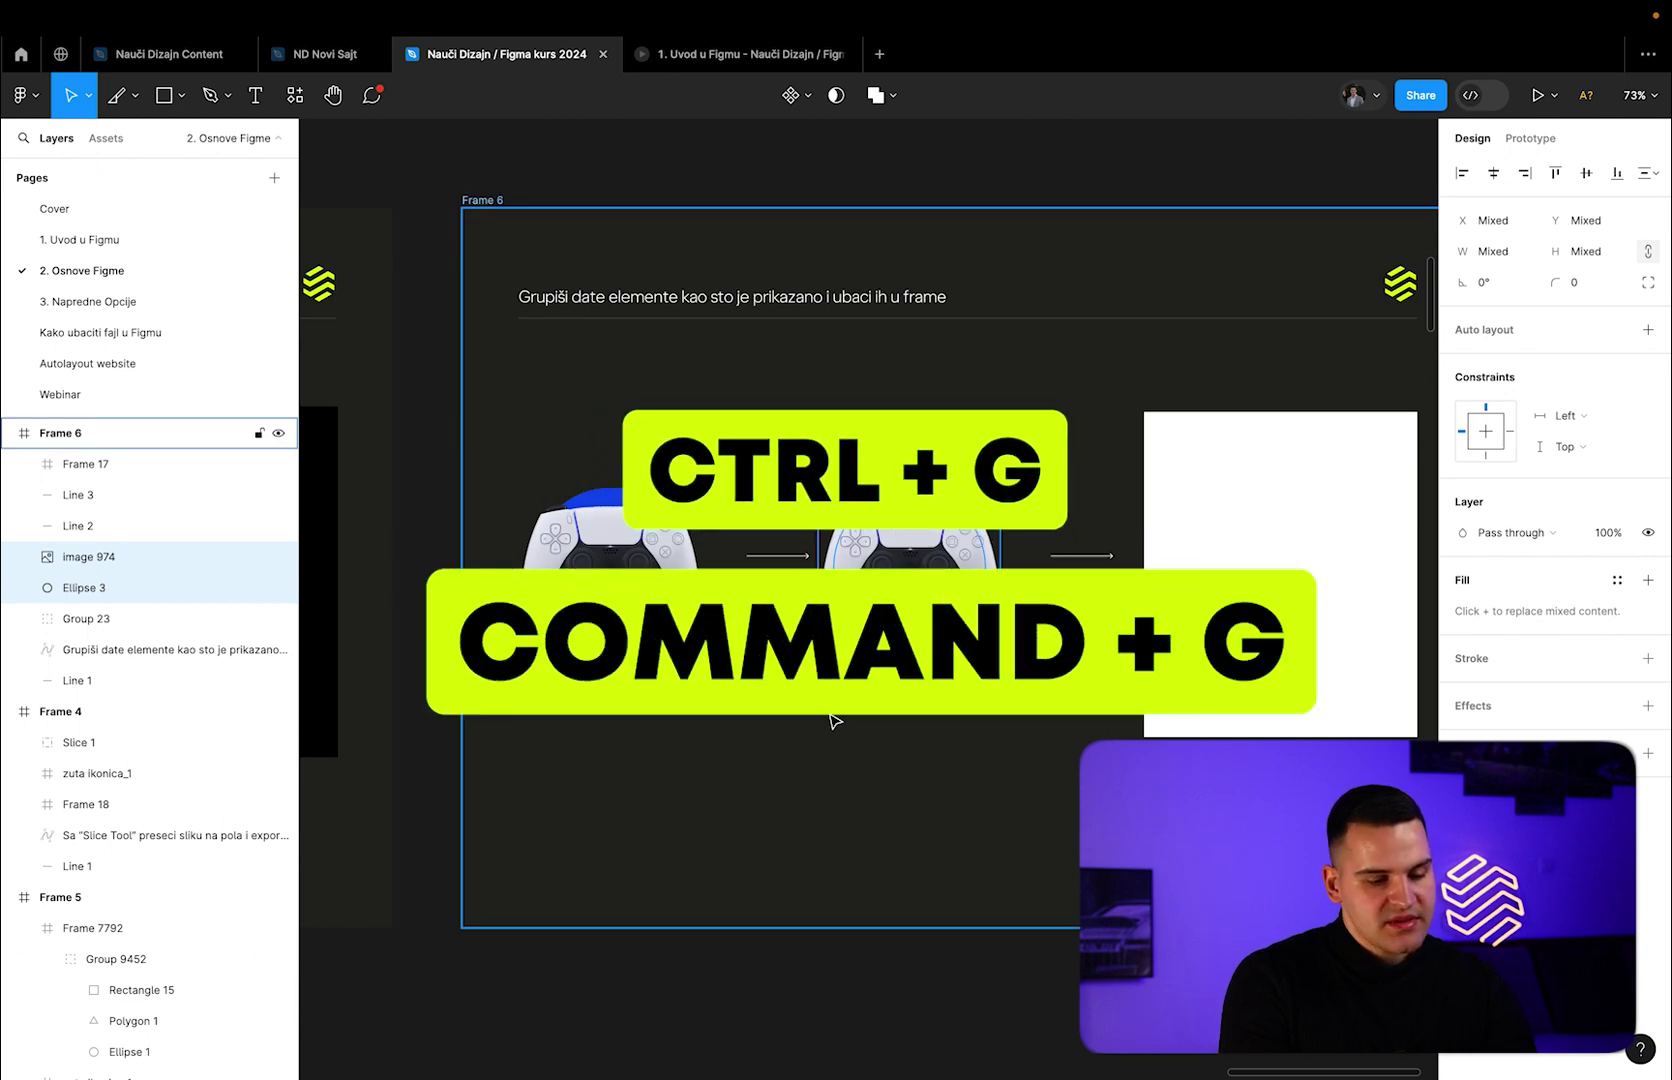
pyautogui.hotkey('ctrl', 'g')
# Move the new group into the white Frame 17 and centre it there.
pyautogui.moveTo(905, 560)
pyautogui.mouseDown()
pyautogui.moveTo(1294, 568)
pyautogui.moveTo(1294, 531)
pyautogui.mouseUp()
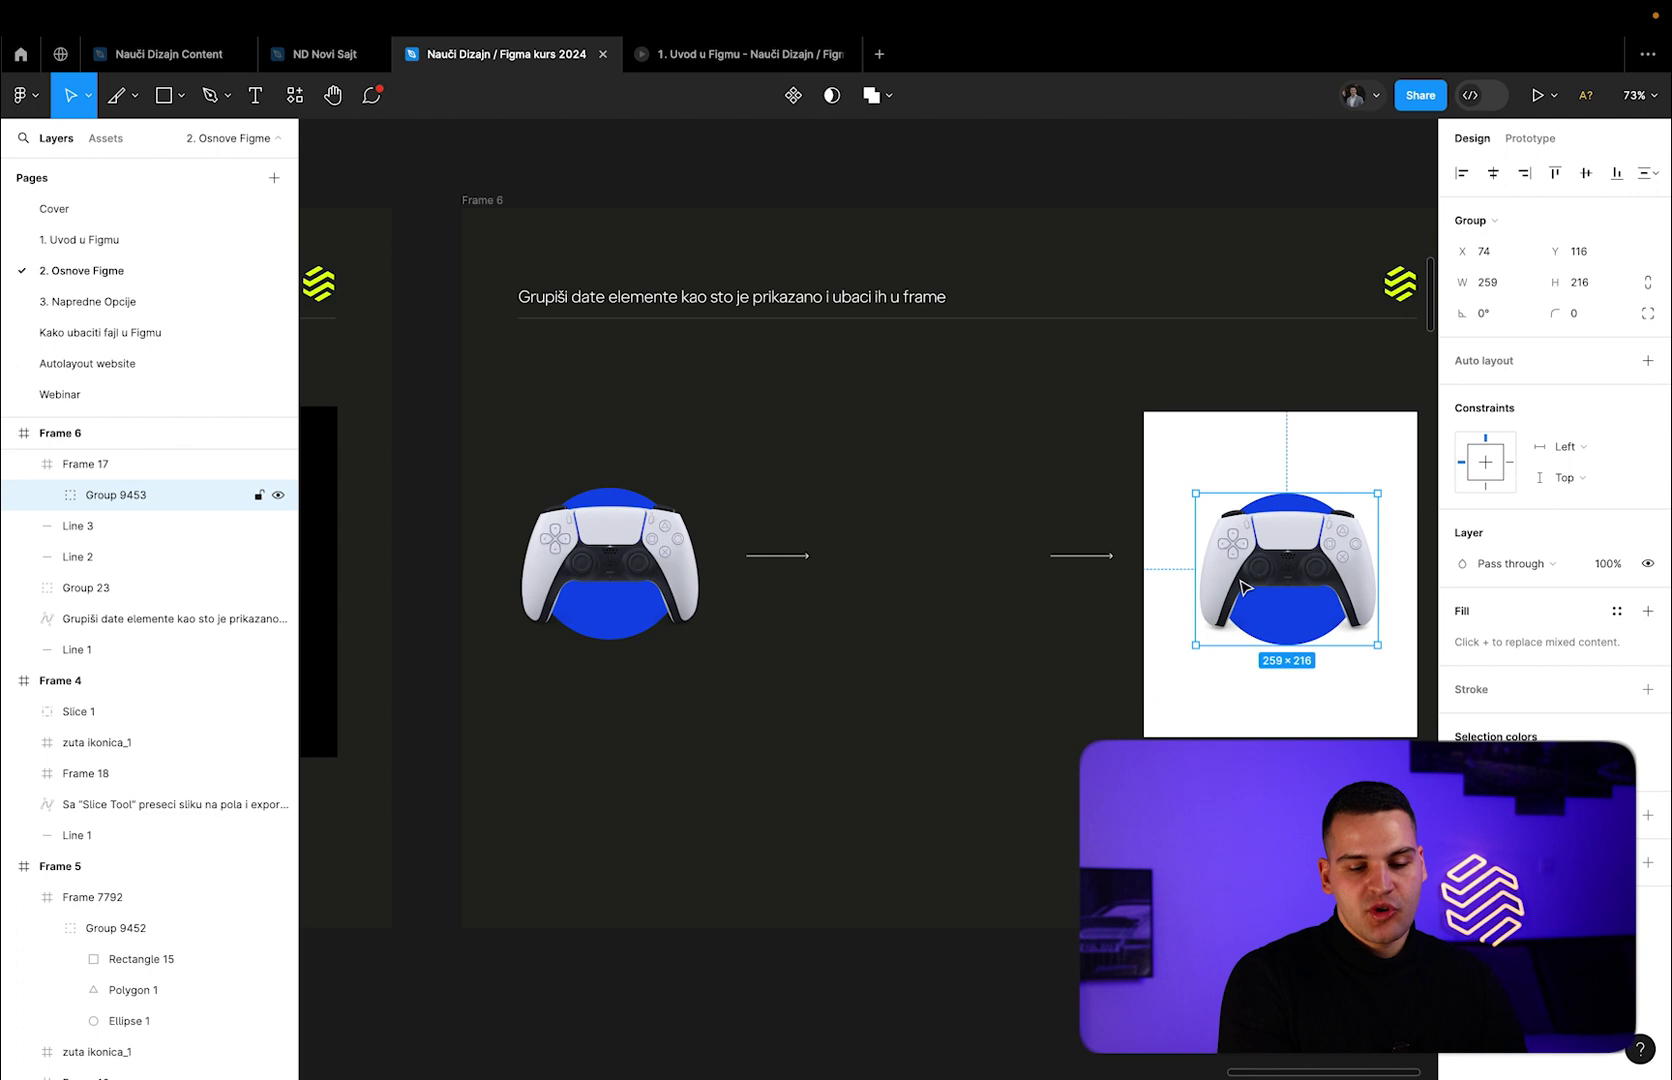
pyautogui.click(1500, 177)
pyautogui.click(1586, 177)
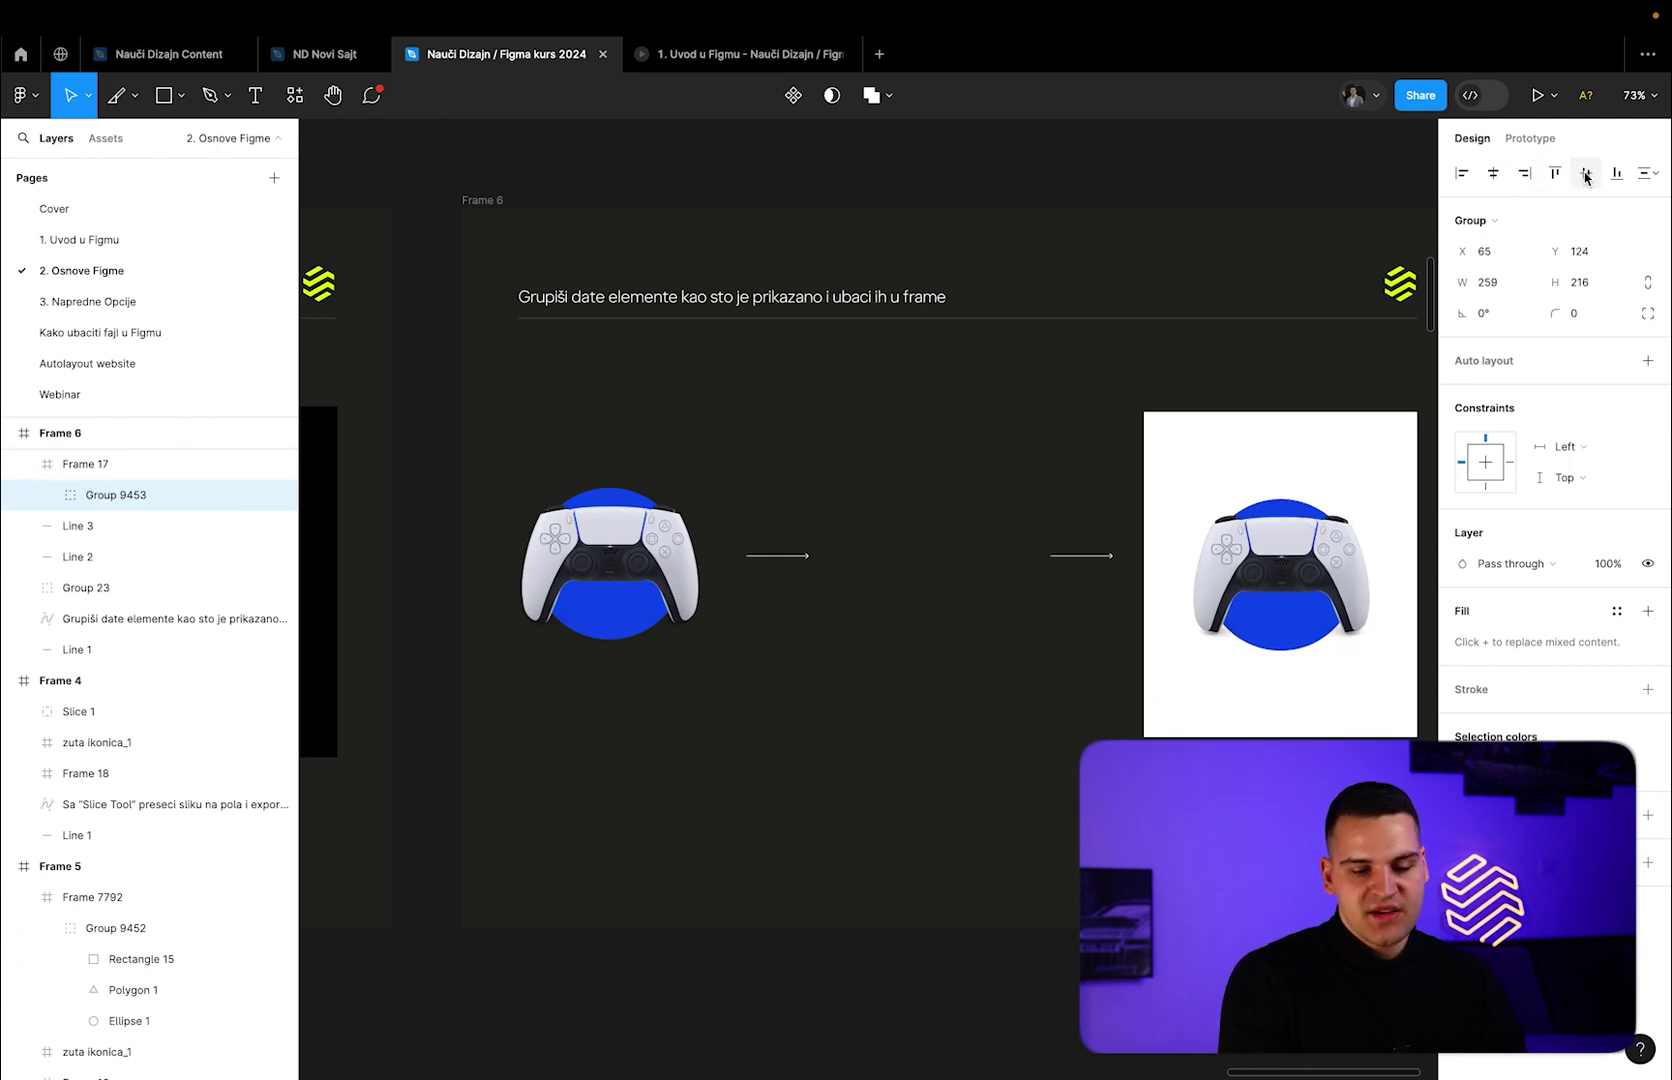